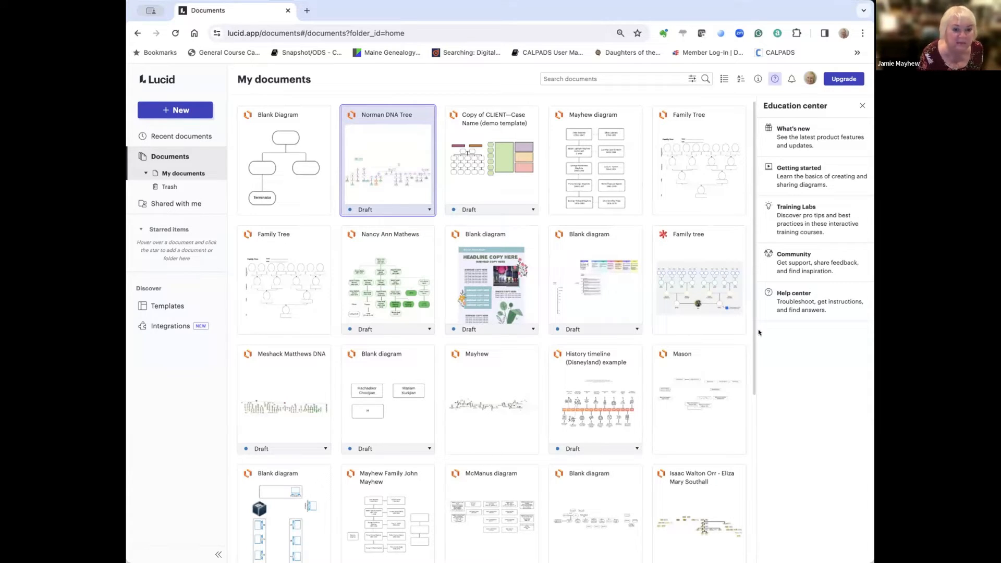
Step: Open the family tree diagram from its card, view it, then return to My documents
mouse_move(490, 193)
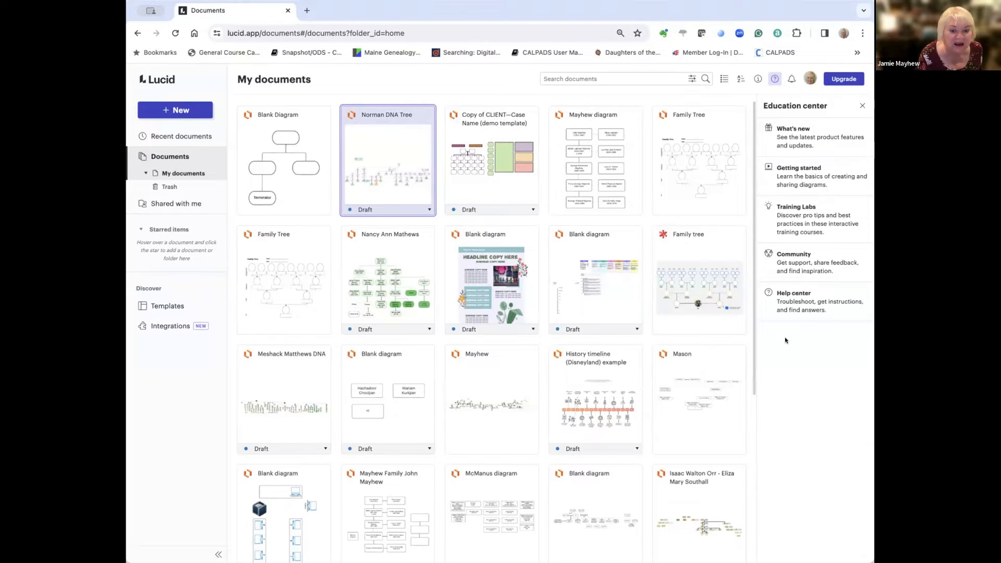
left_click(399, 259)
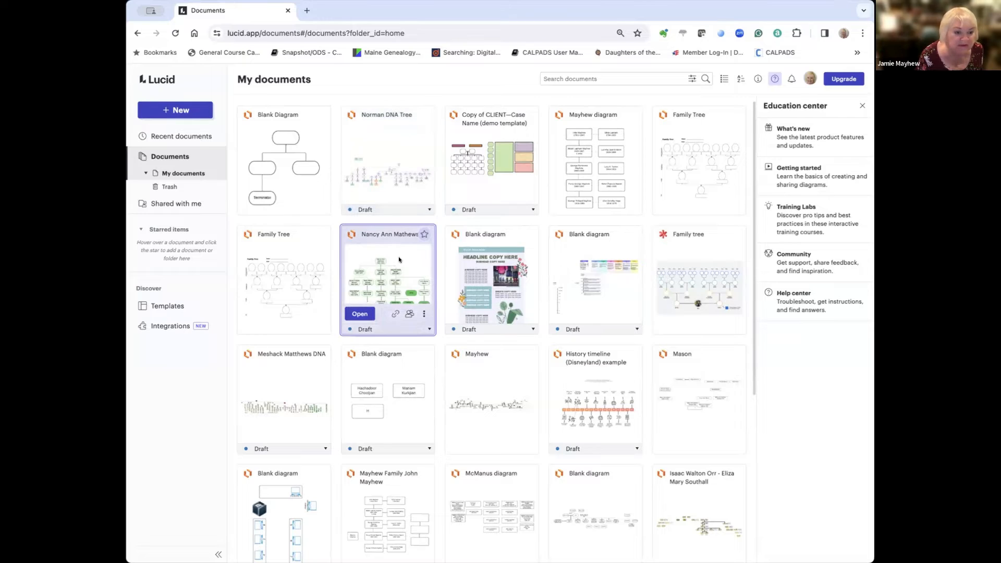
left_click(355, 315)
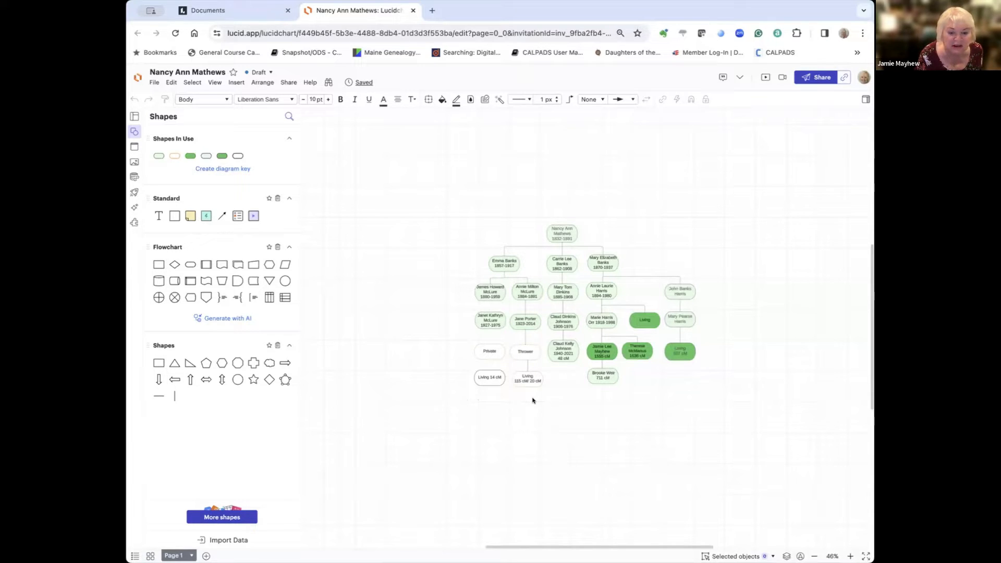
left_click(134, 77)
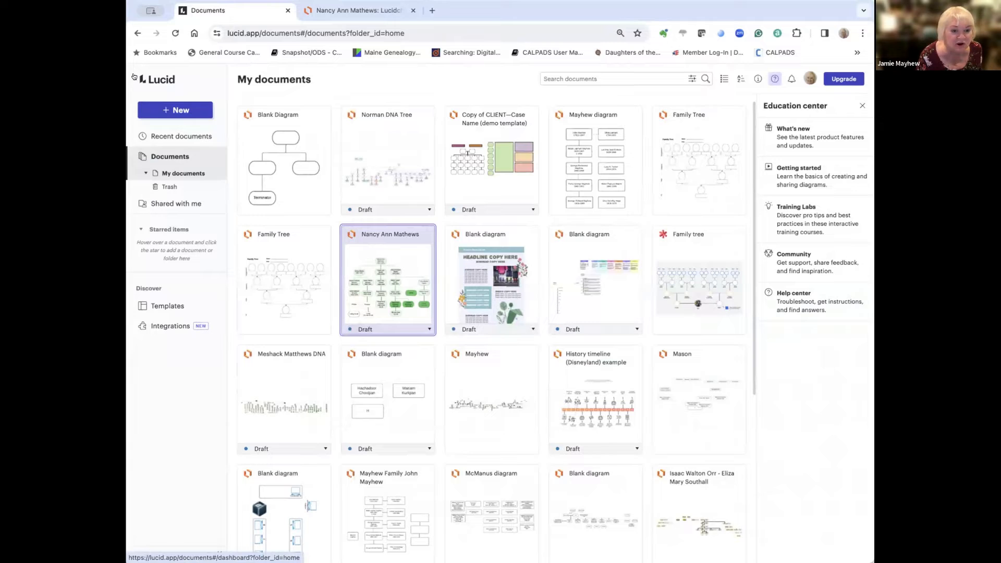
Step: Open the Blank Diagram document and retitle it 'Sample Diagram'
left_click(276, 160)
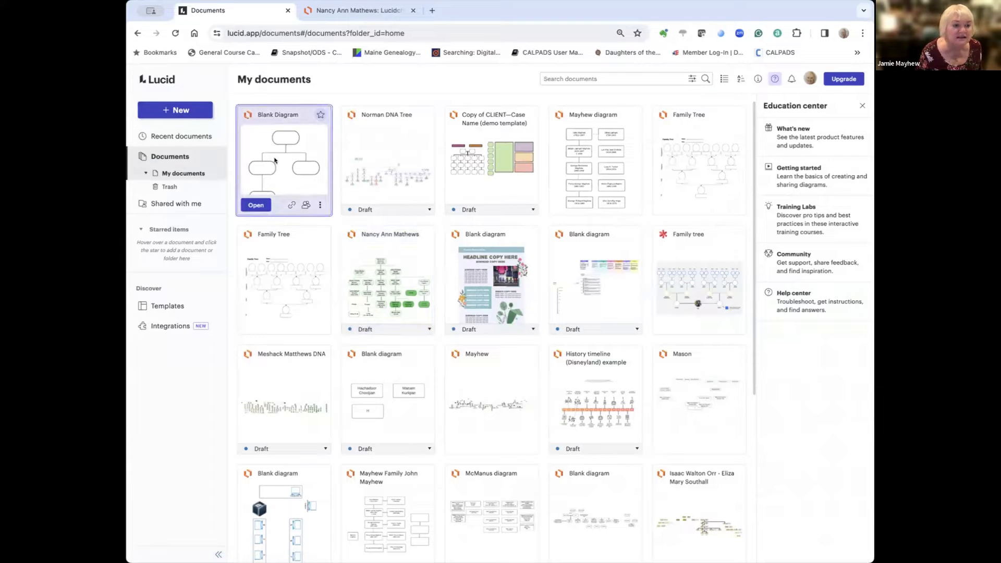
left_click(259, 203)
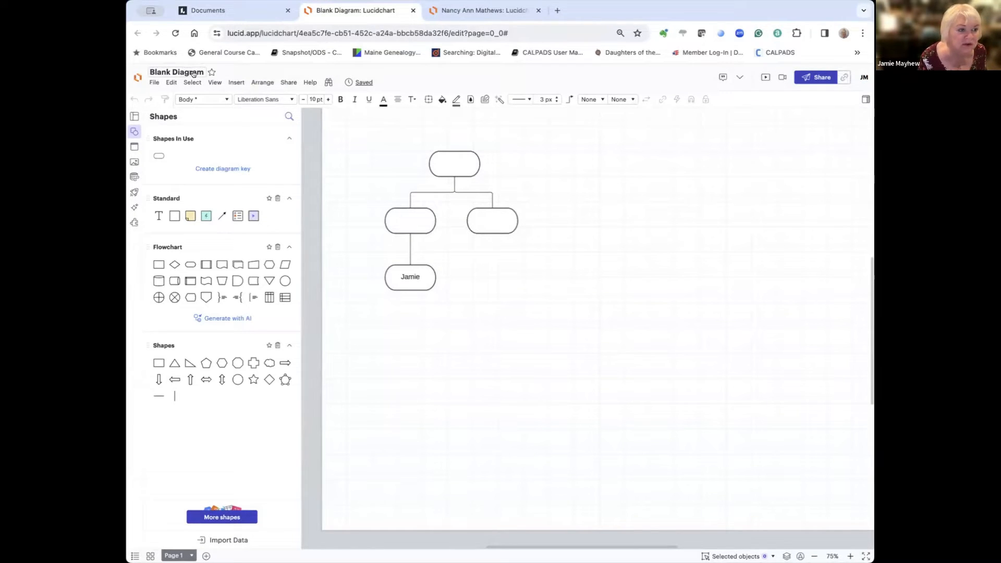
left_click(194, 72)
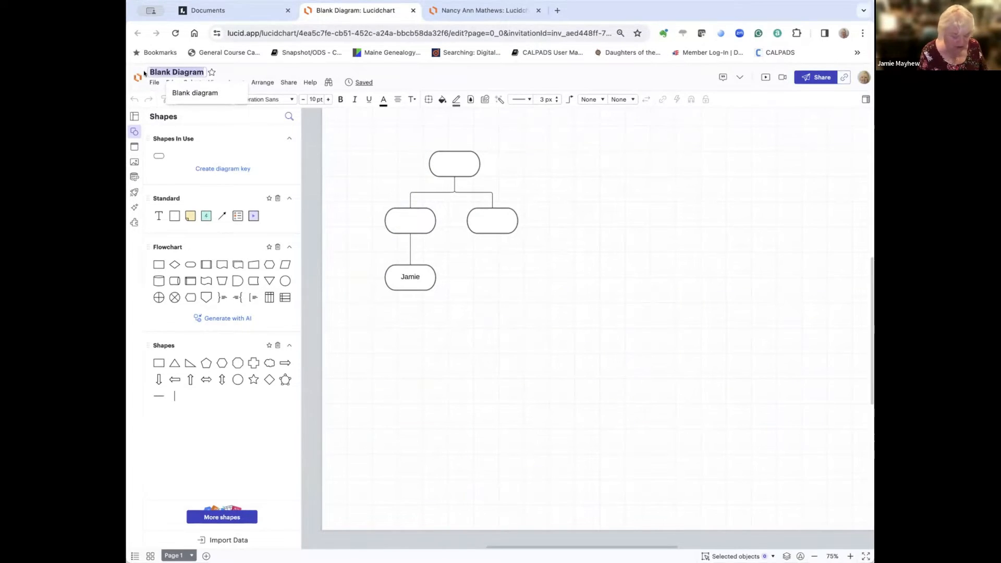
type("Sample")
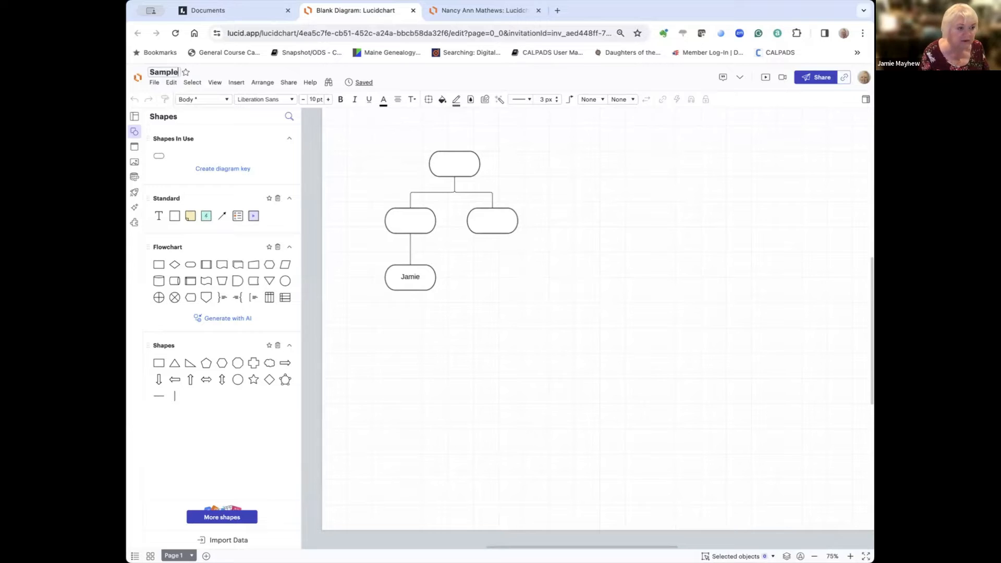
type(" Diagram")
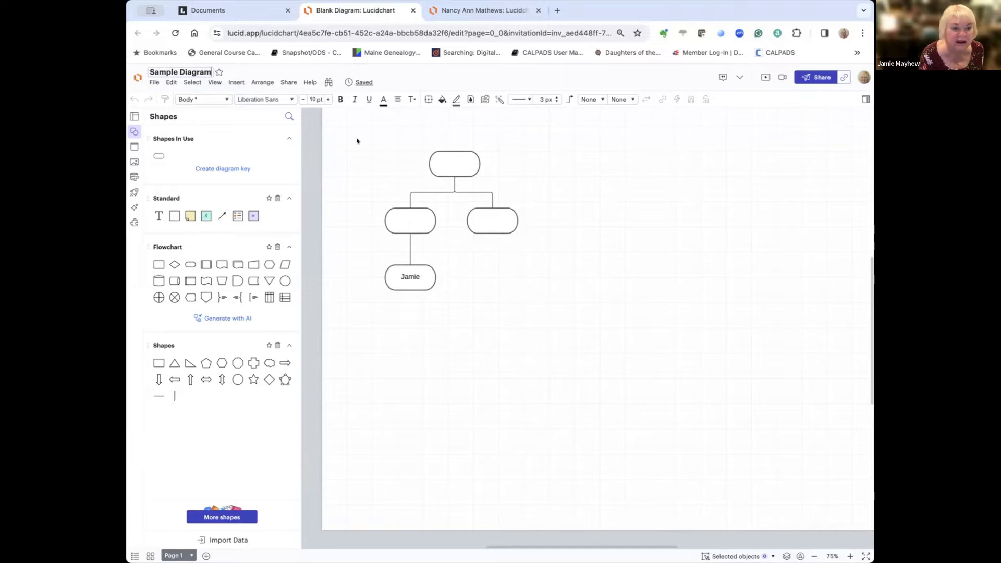
Step: Shift the whole tree slightly left and draw a connector down from the right-hand middle box
left_click_drag(357, 138, 527, 290)
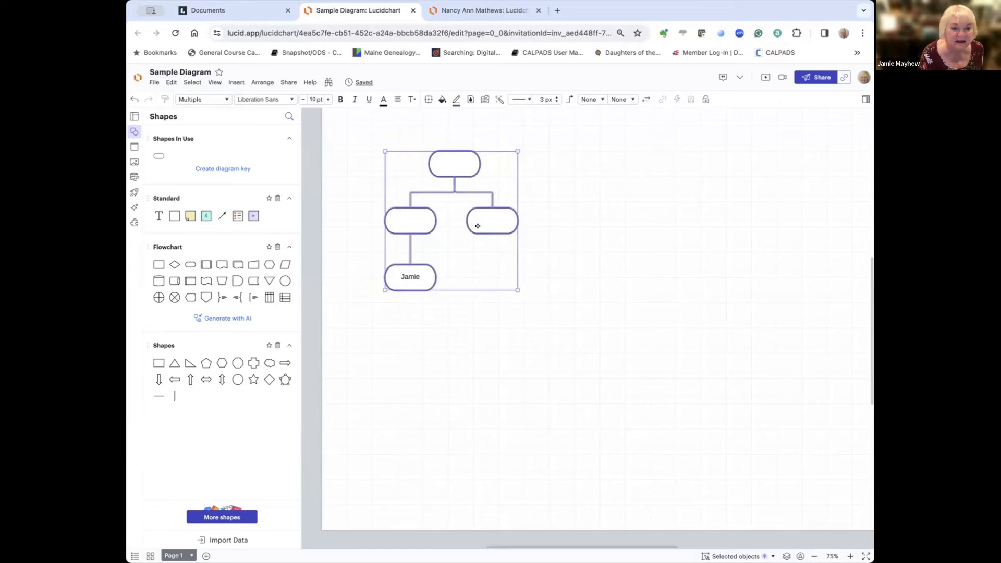
left_click_drag(460, 200, 438, 182)
left_click(547, 232)
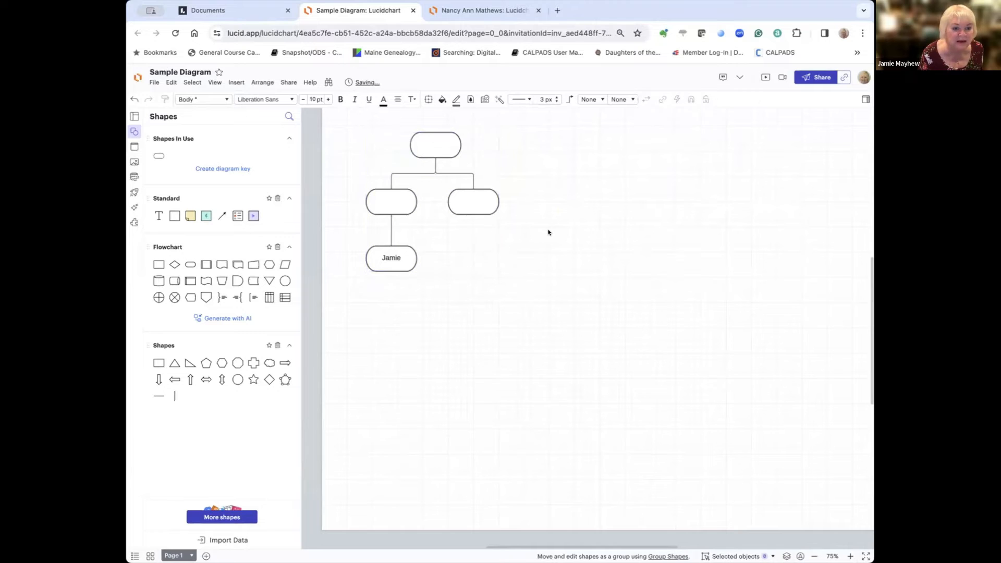
left_click(471, 212)
left_click_drag(471, 215, 472, 246)
left_click(452, 256)
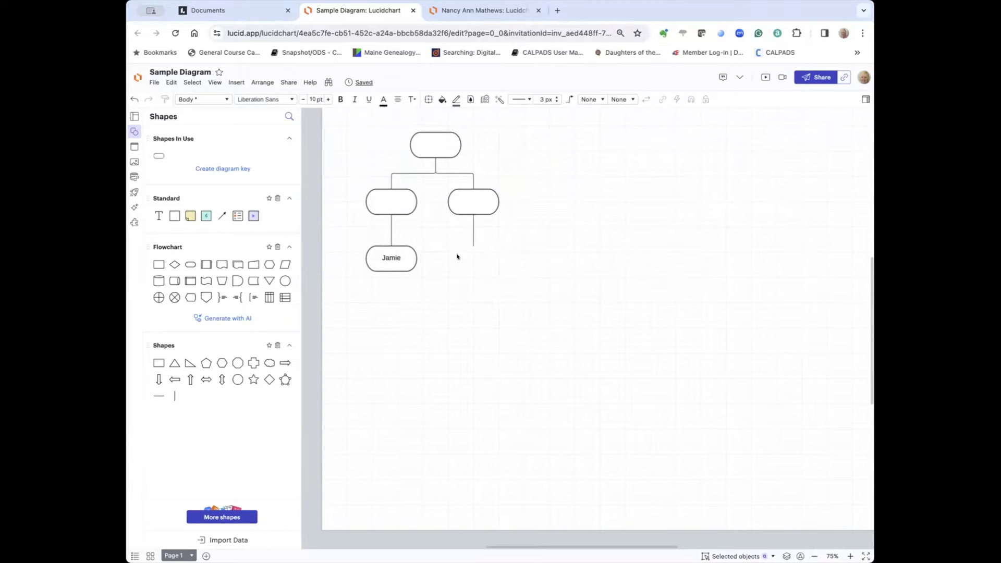
Step: Duplicate the Jamie box and place the copy under the right branch
left_click(410, 251)
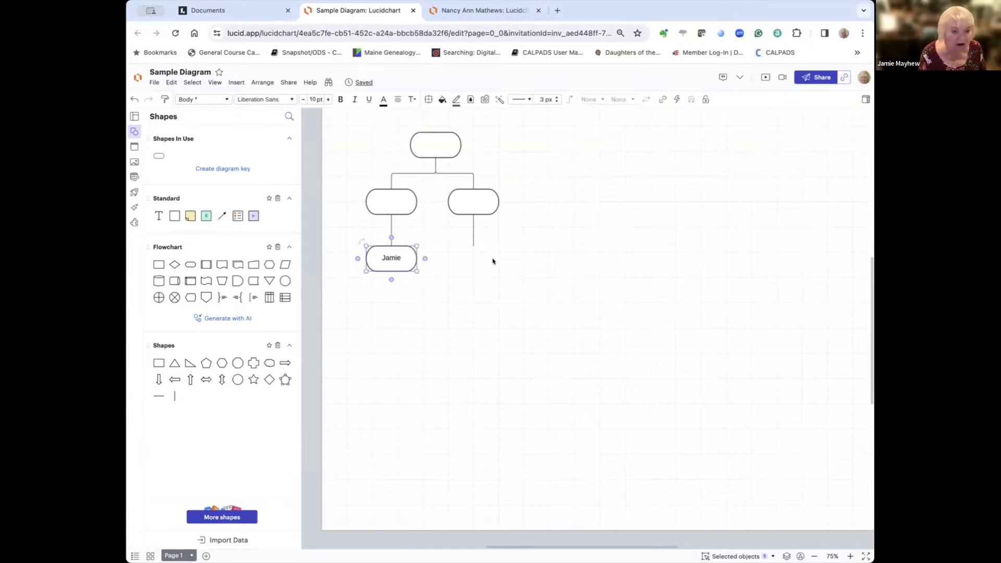
key("ctrl+v")
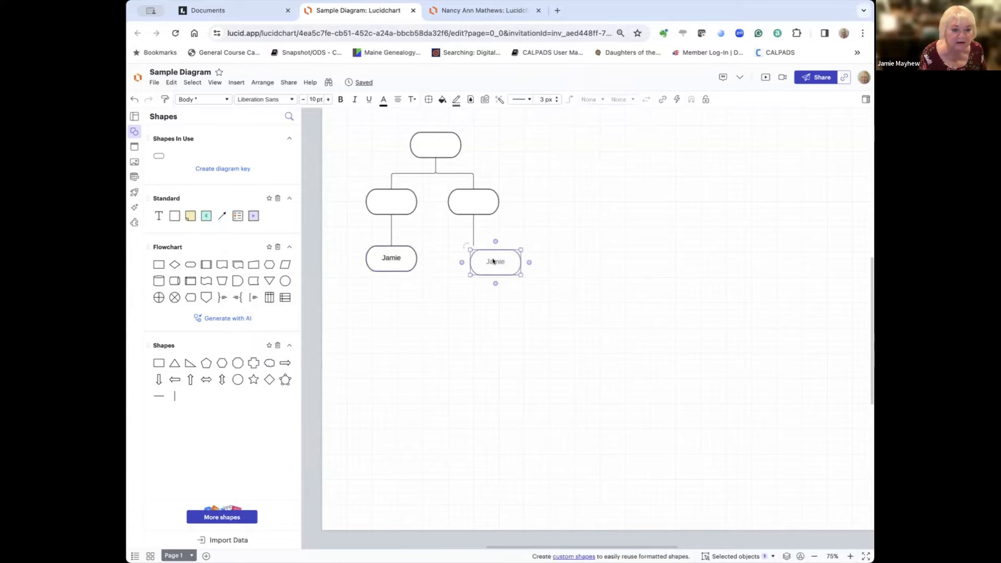
left_click_drag(499, 259, 483, 256)
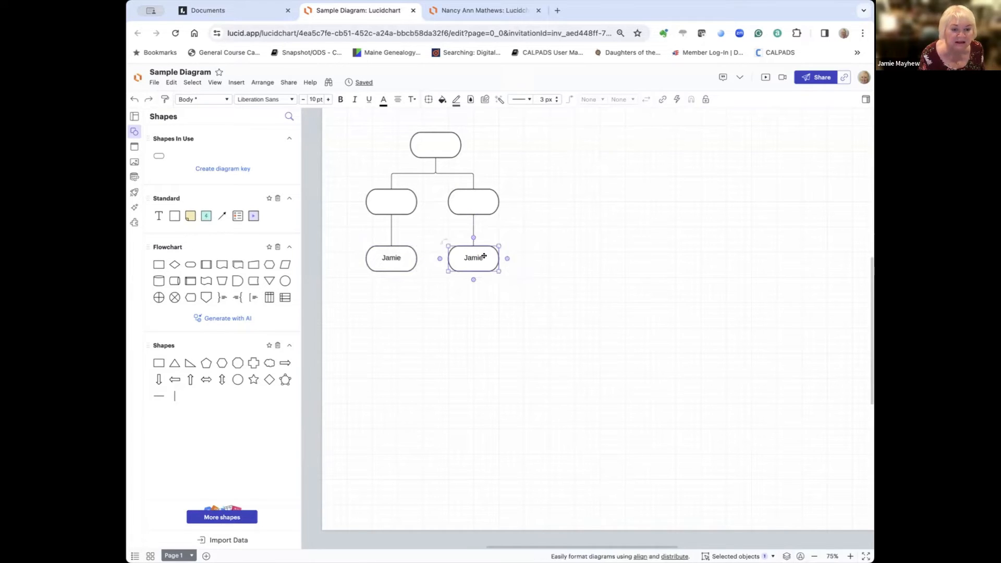
left_click(530, 257)
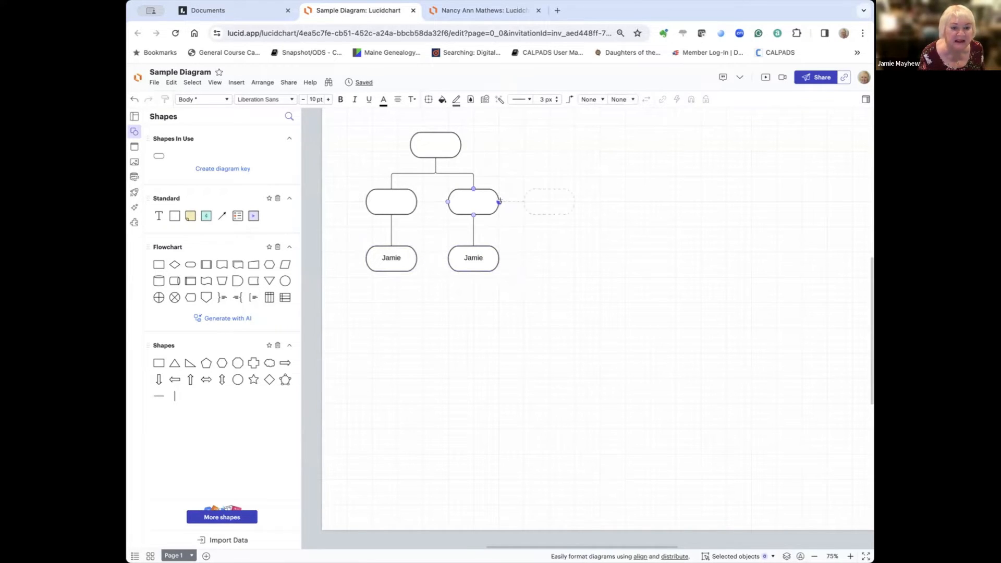
Step: Add a connected Terminator box beside the upper-right box, deleting the extra box and dangling connector
left_click(499, 200)
left_click(500, 201)
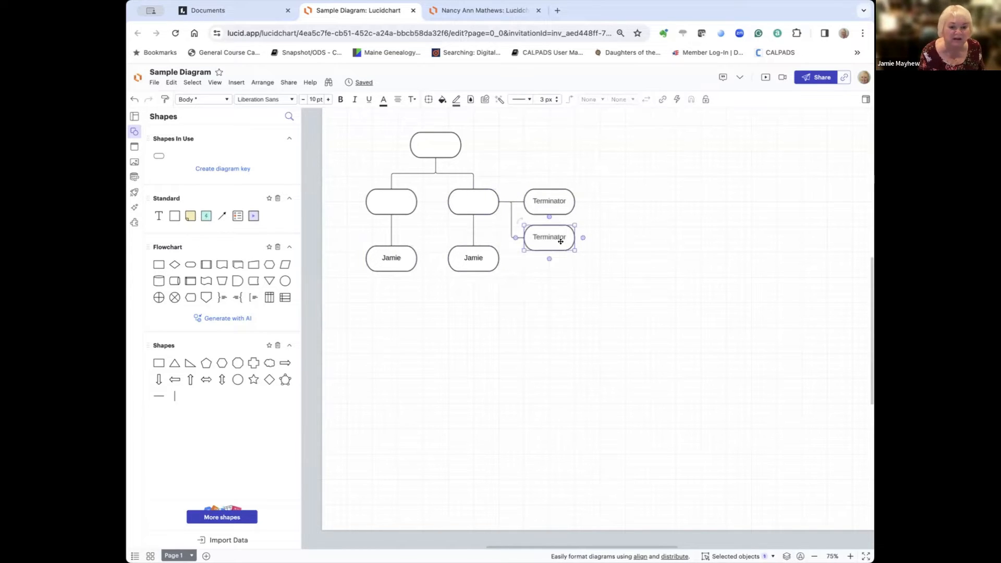
key("Delete")
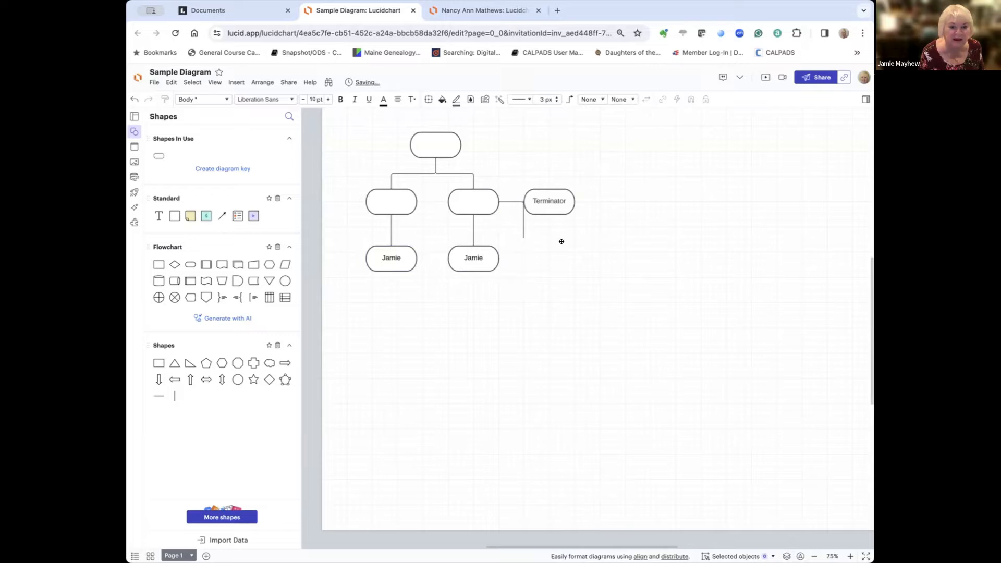
left_click(524, 225)
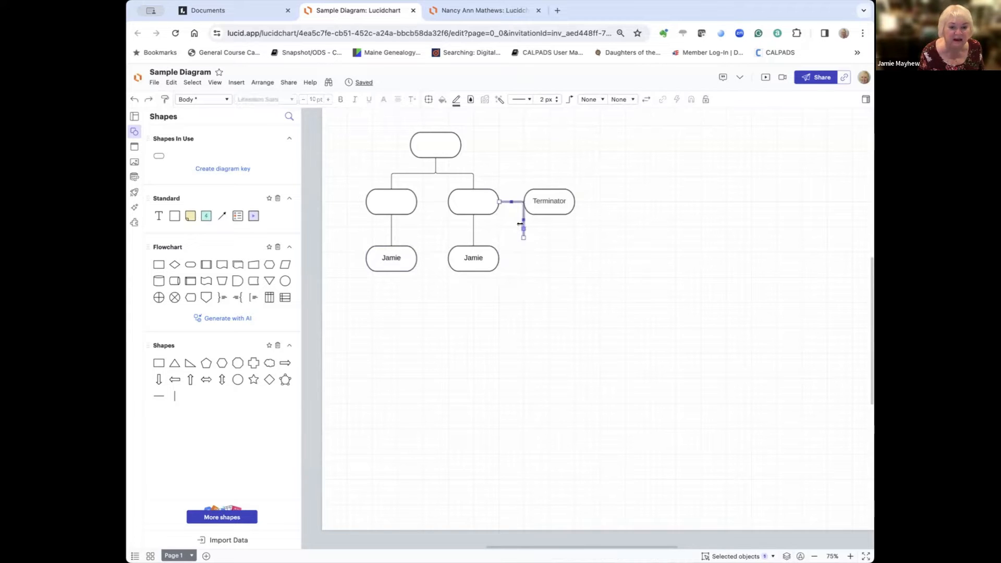
key("Delete")
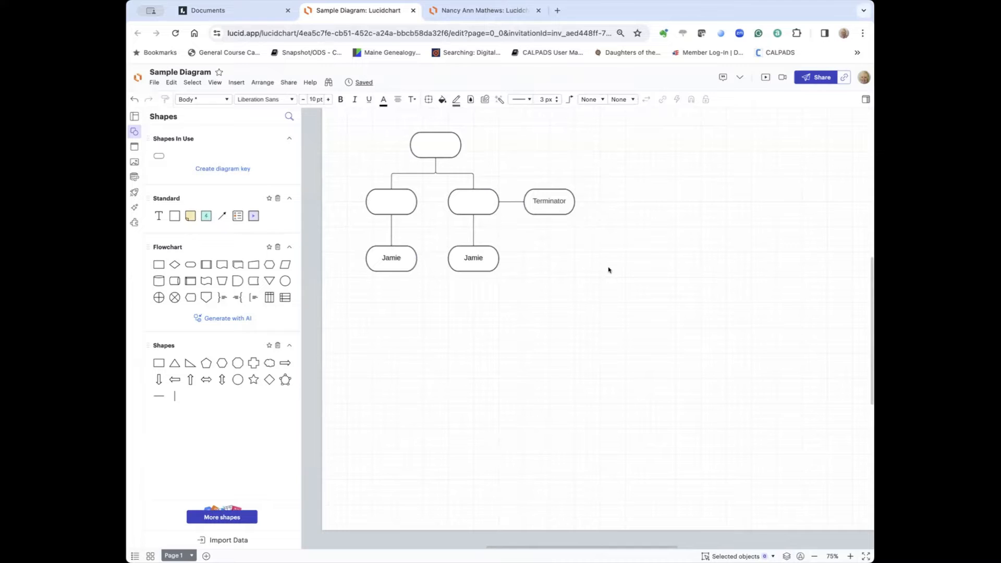
Step: Relabel the copied box under the right branch from 'Jamie' to 'Terri'
scroll(592, 258, "down", 1)
scroll(543, 208, "left", 1)
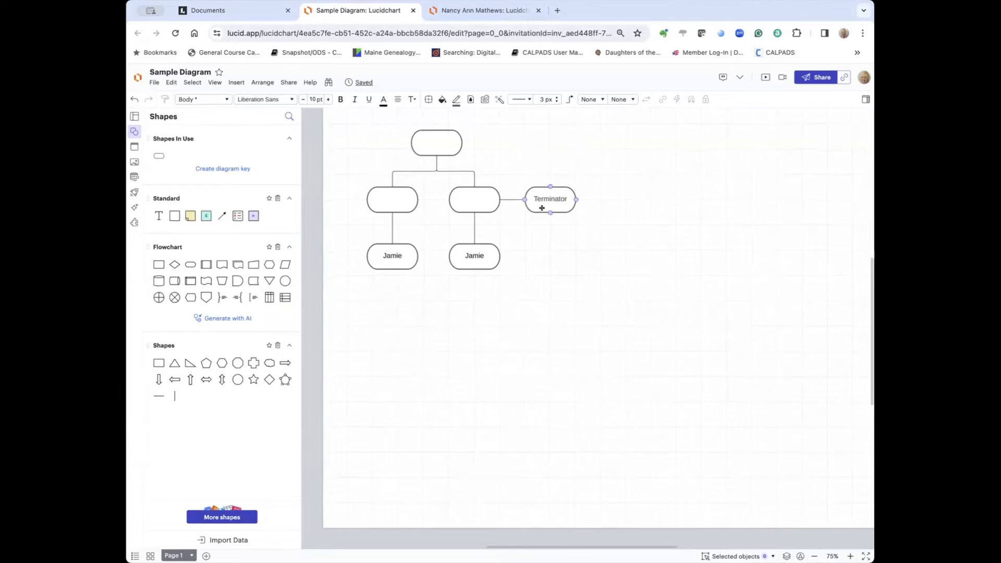
left_click(478, 255)
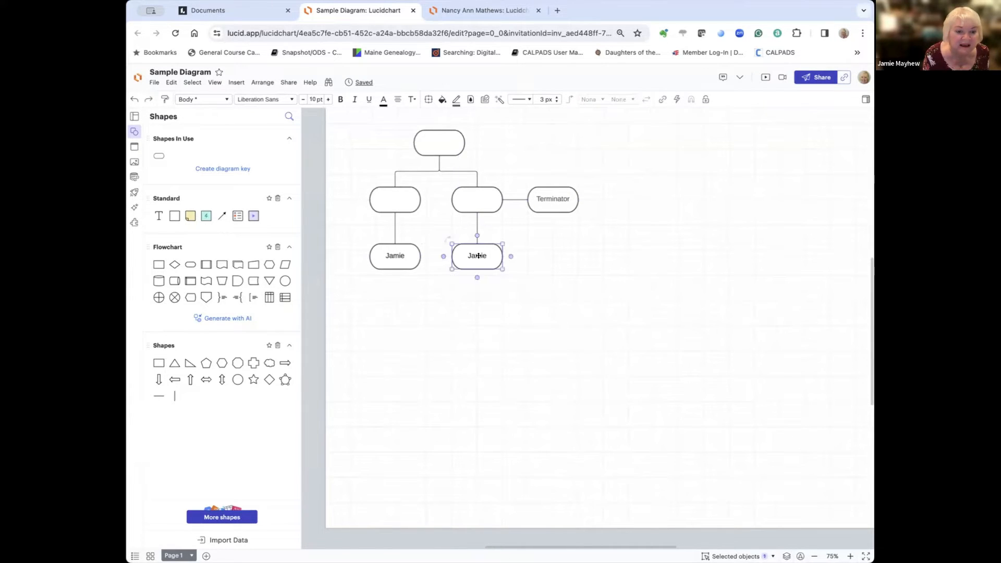
double_click(478, 256)
type("Terri")
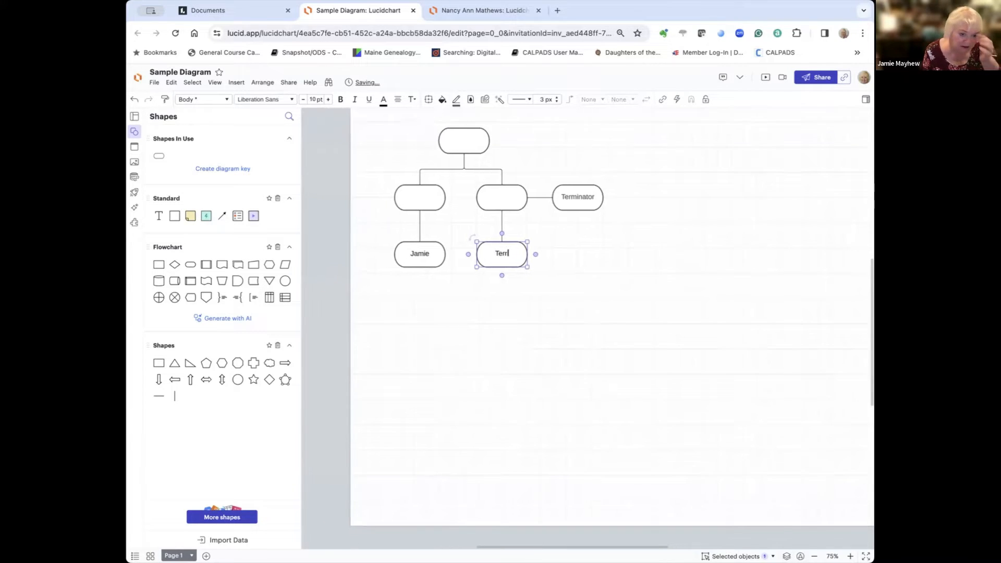
left_click(576, 283)
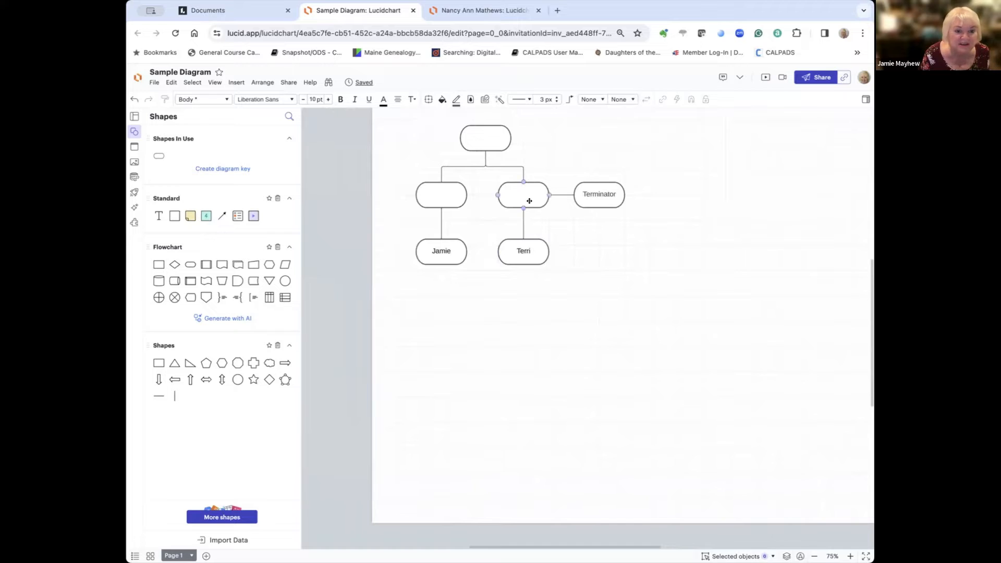
left_click(450, 196)
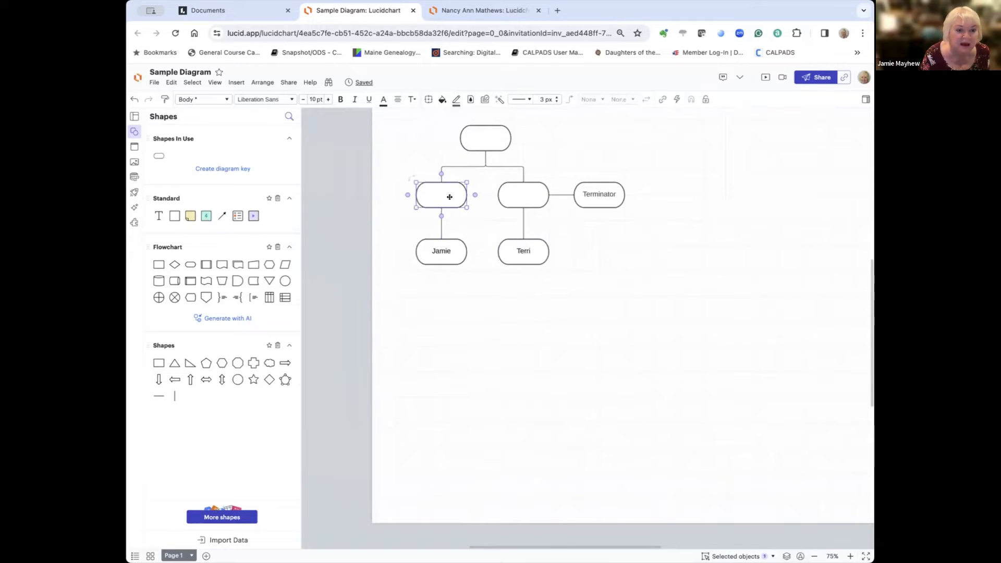
Step: Give the left-middle box a red outline and a light yellow fill
left_click(455, 100)
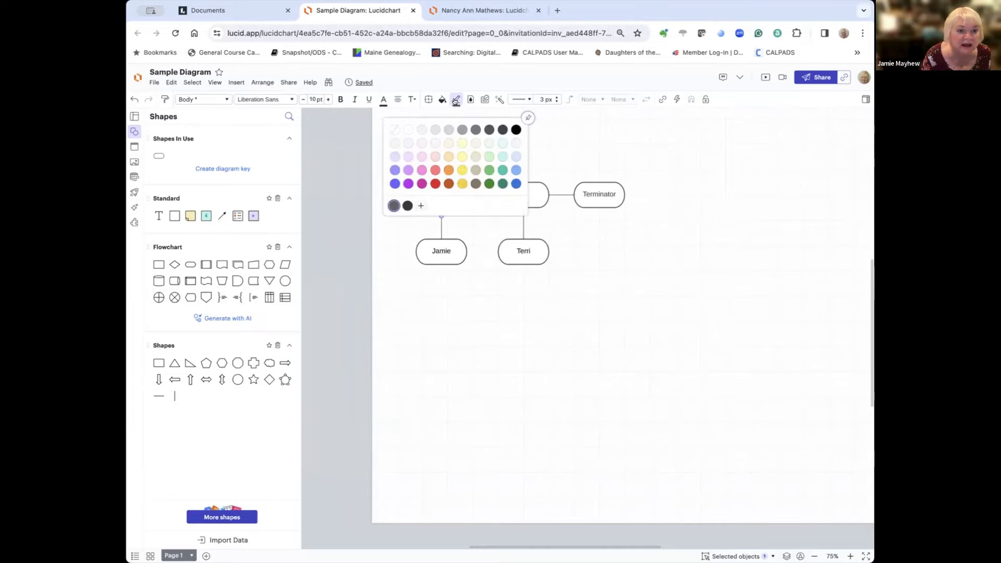
left_click(436, 184)
left_click(510, 301)
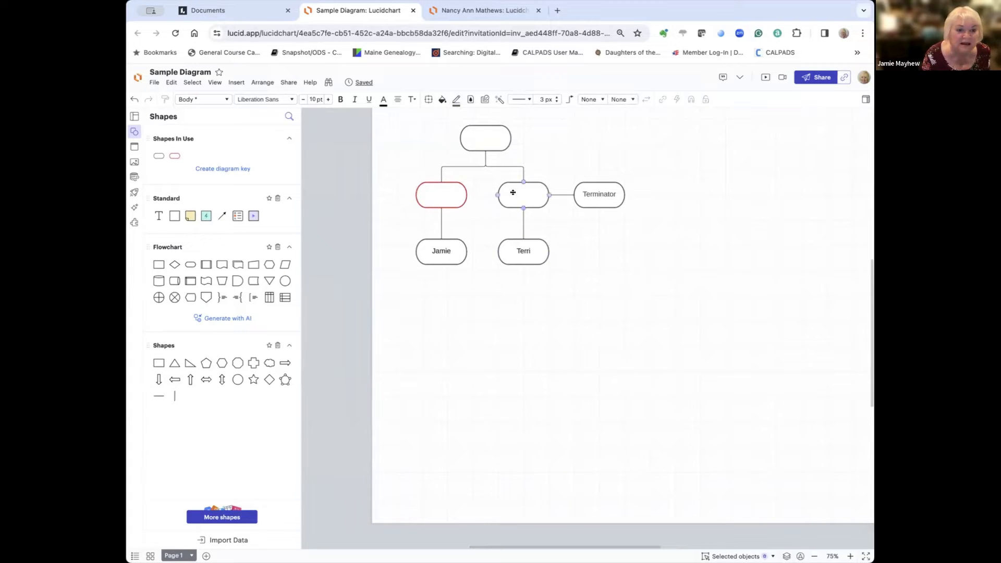
left_click(446, 194)
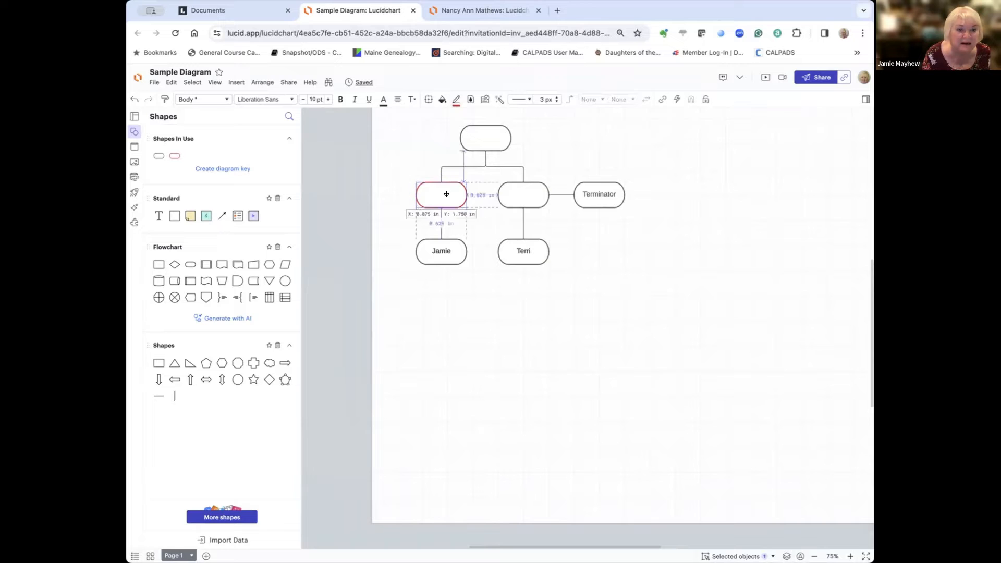
double_click(447, 194)
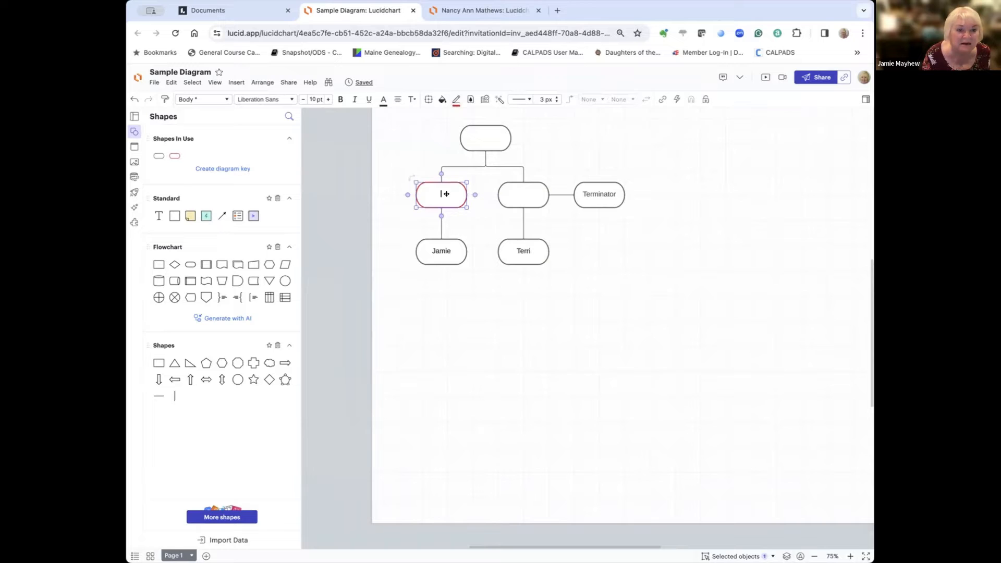
left_click(442, 100)
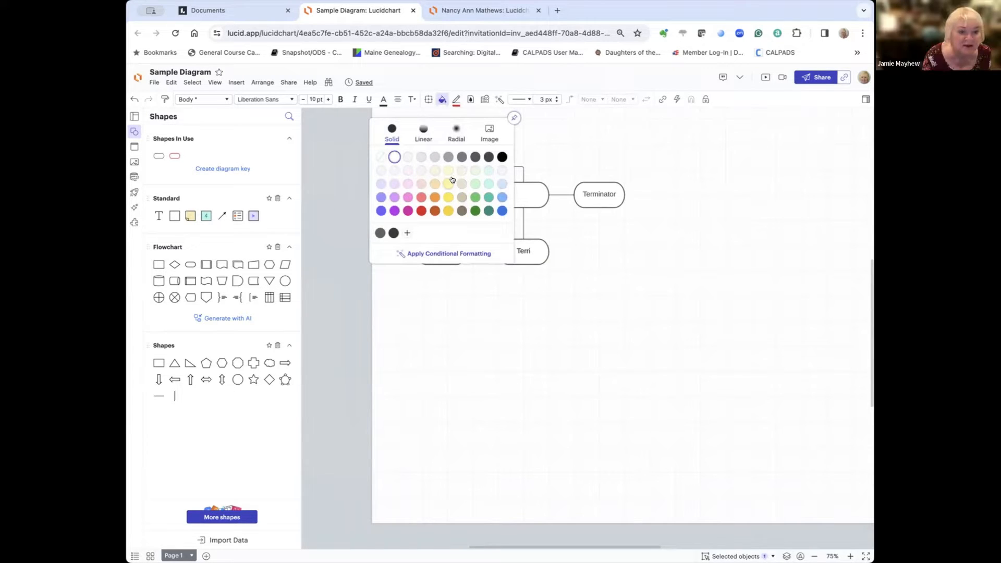
left_click(448, 183)
left_click(620, 274)
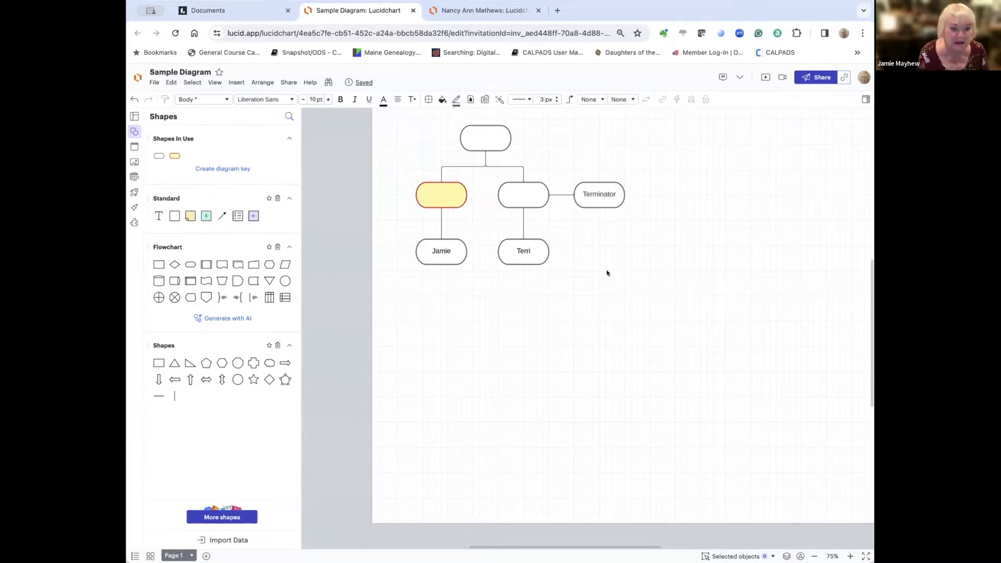
Step: Make the connector leading down to Terri Sapphire blue
left_click(522, 222)
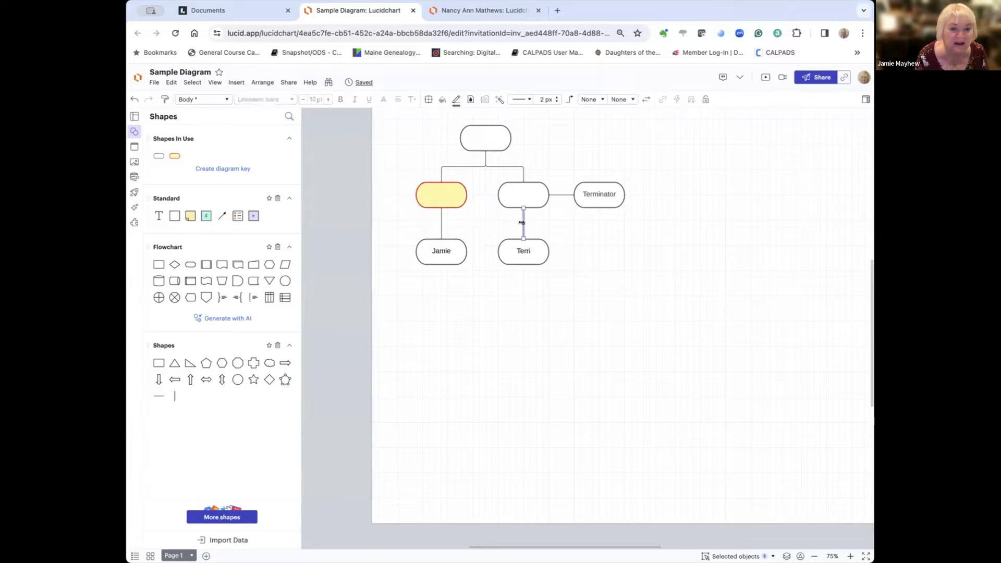
left_click(457, 103)
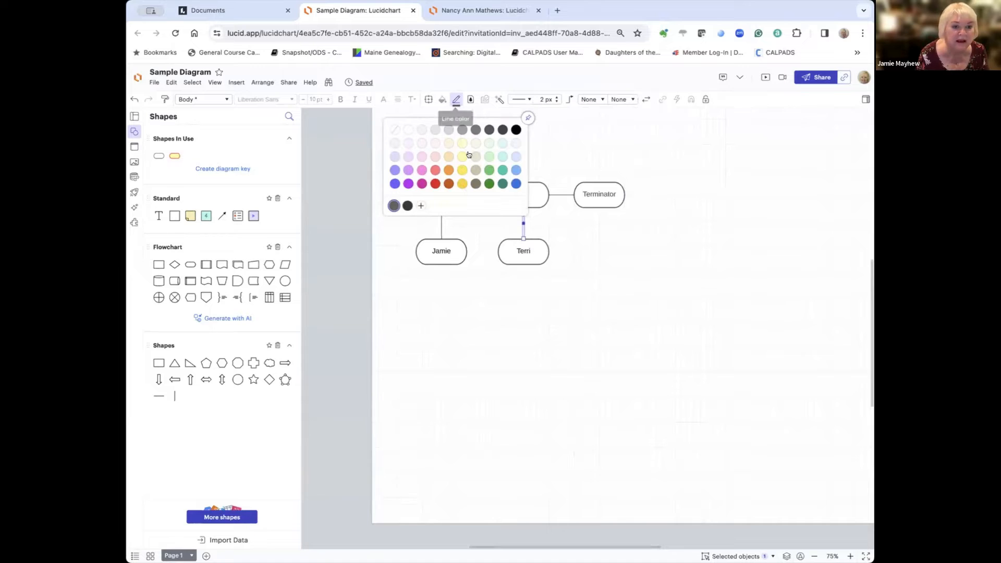
left_click(514, 183)
left_click(626, 260)
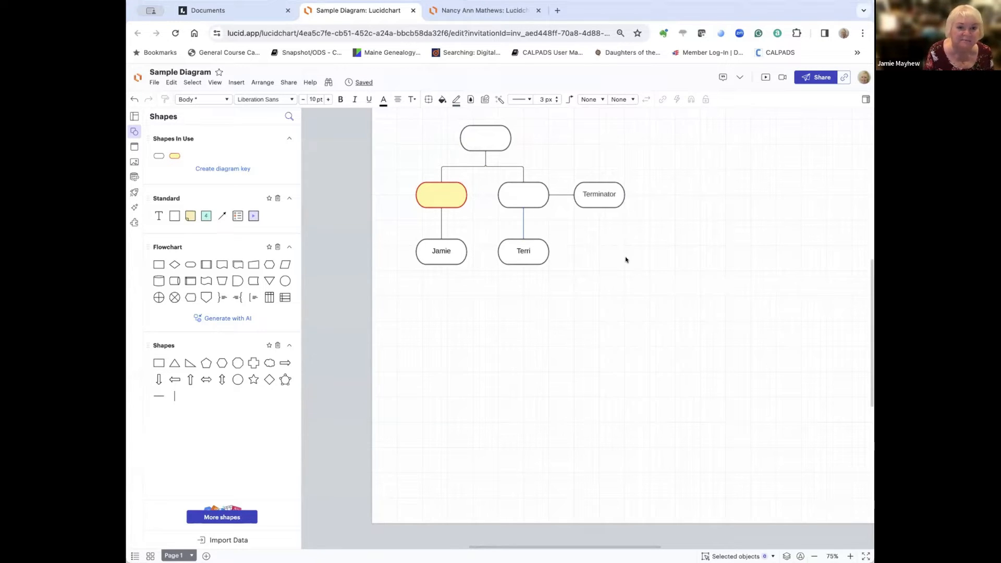
left_click(601, 100)
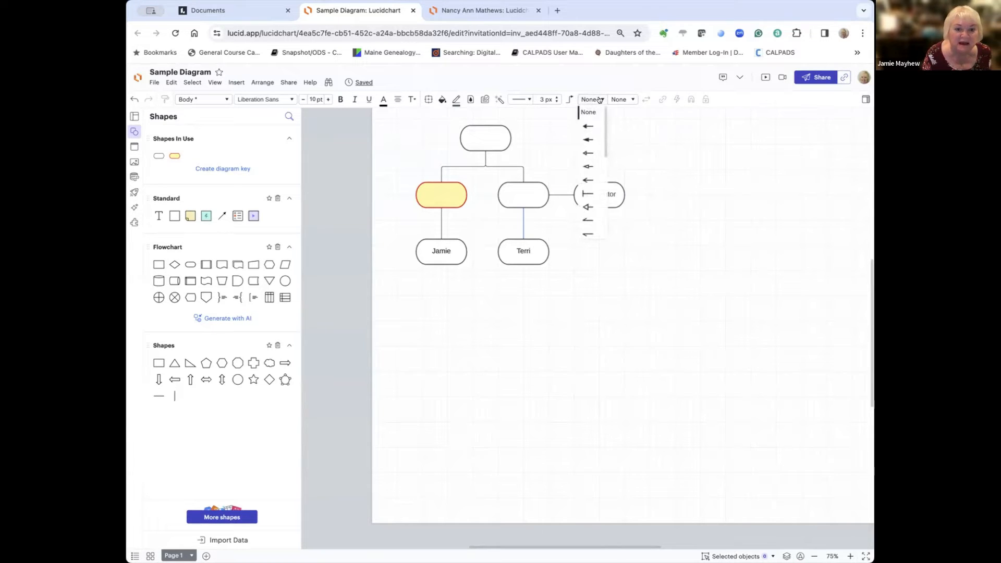
left_click(645, 130)
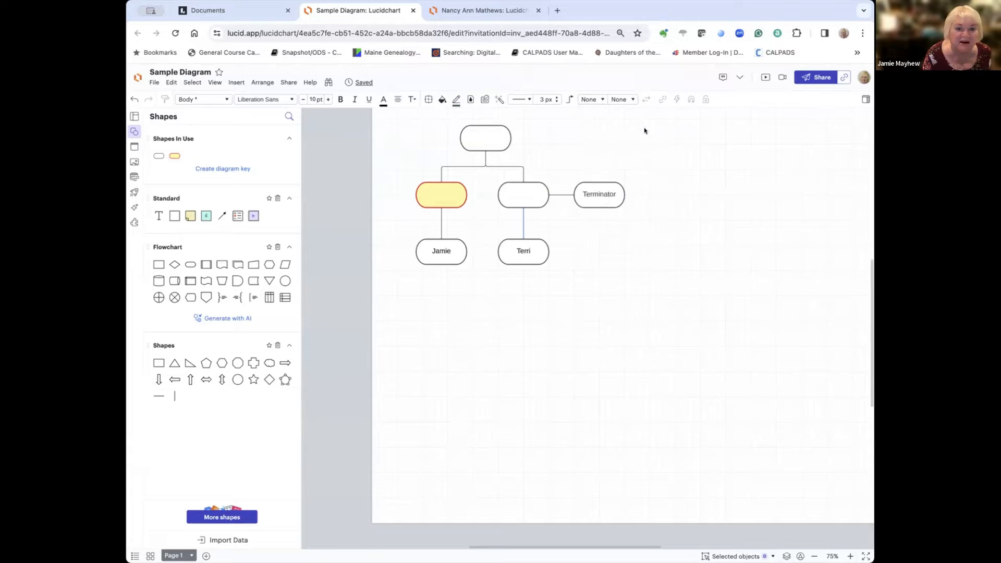
left_click(562, 197)
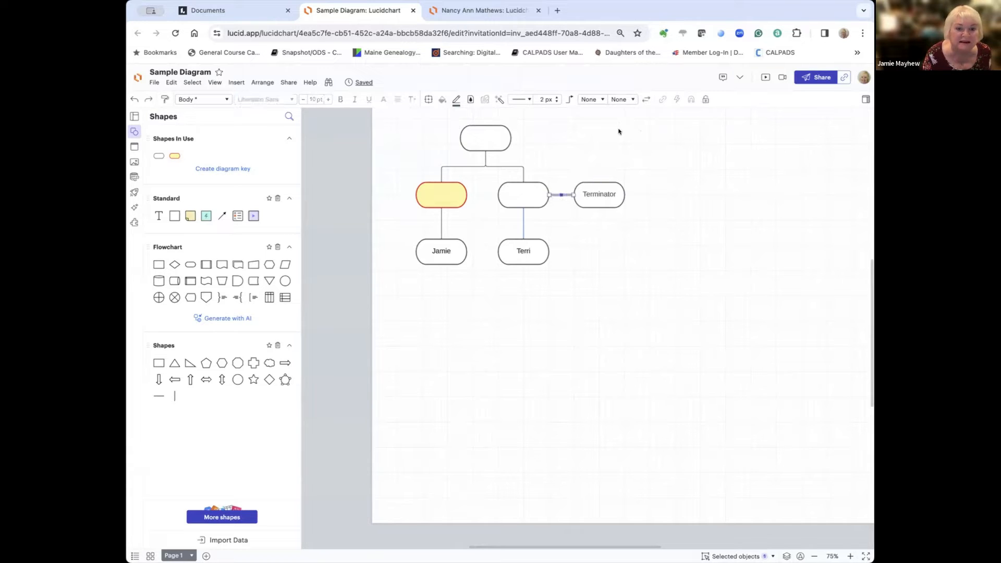
left_click(598, 99)
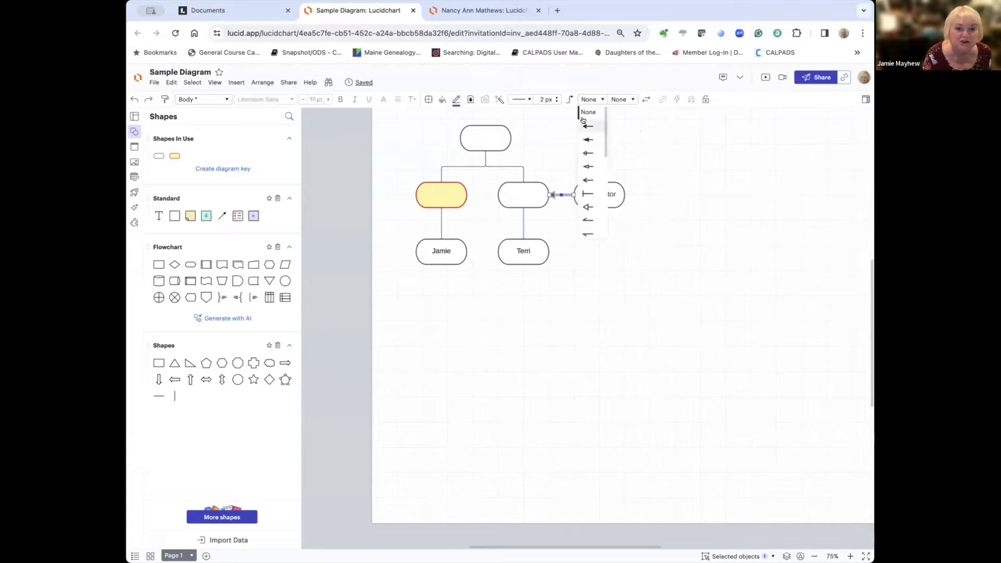
left_click(593, 122)
left_click(592, 136)
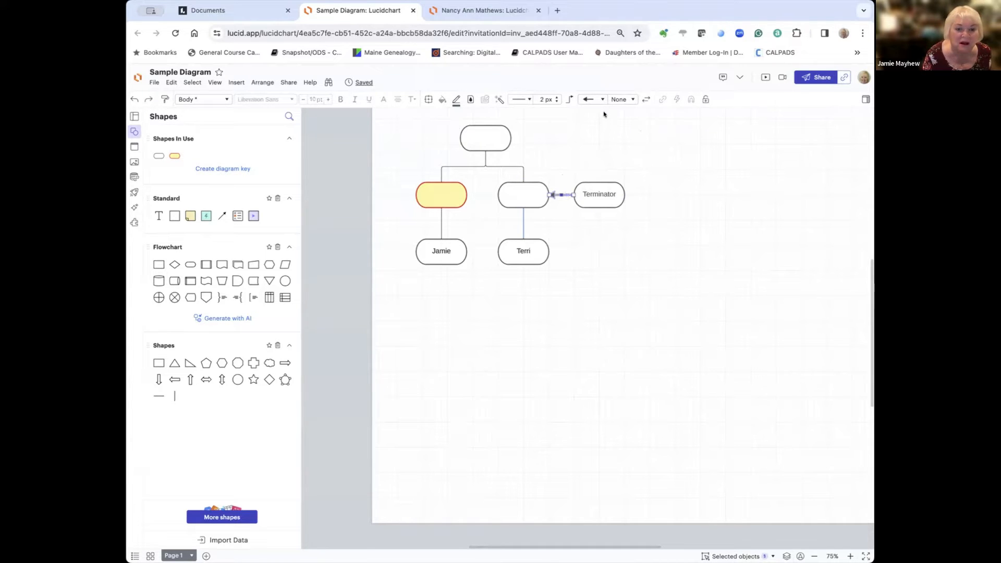
left_click(595, 100)
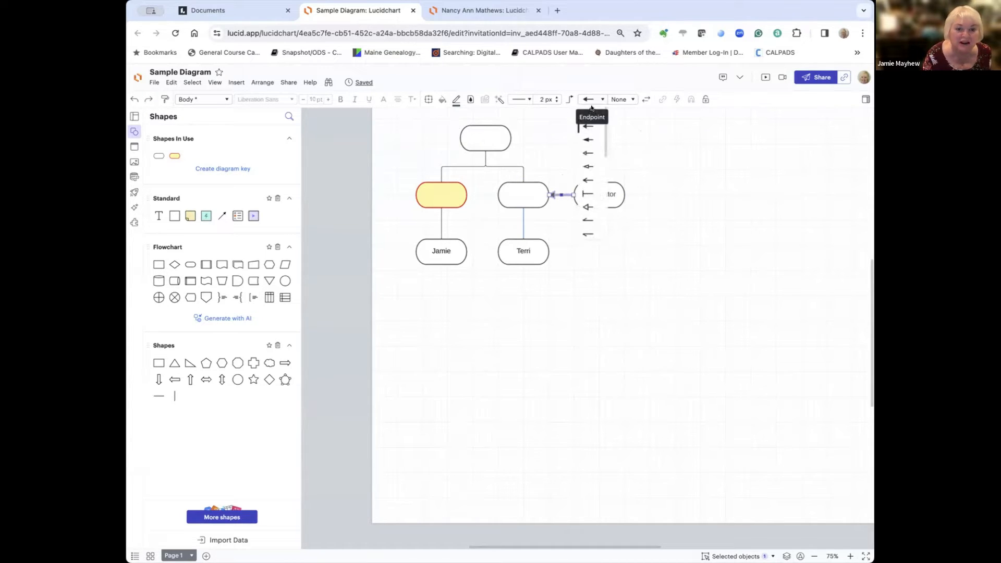
left_click(594, 101)
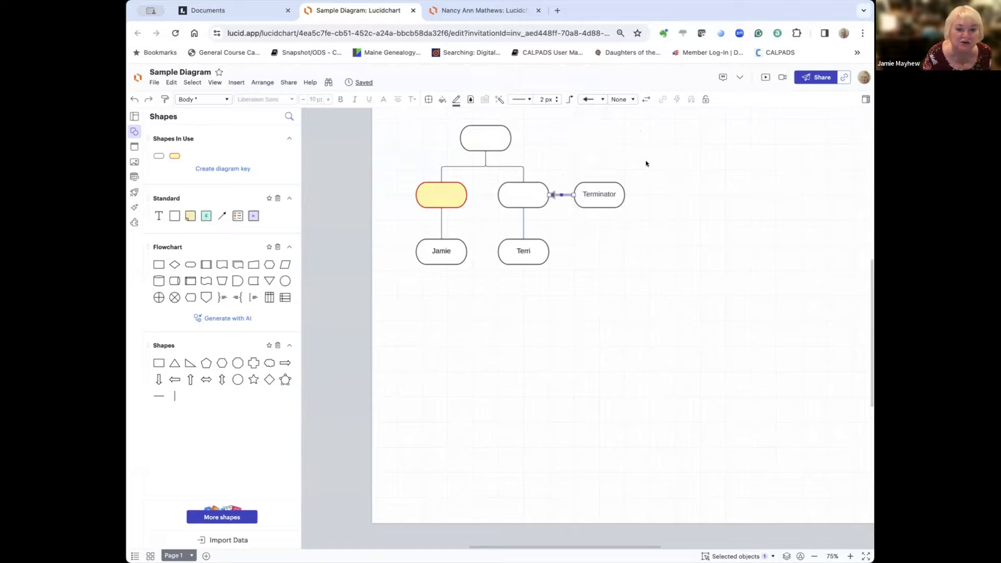
left_click(592, 99)
left_click(590, 111)
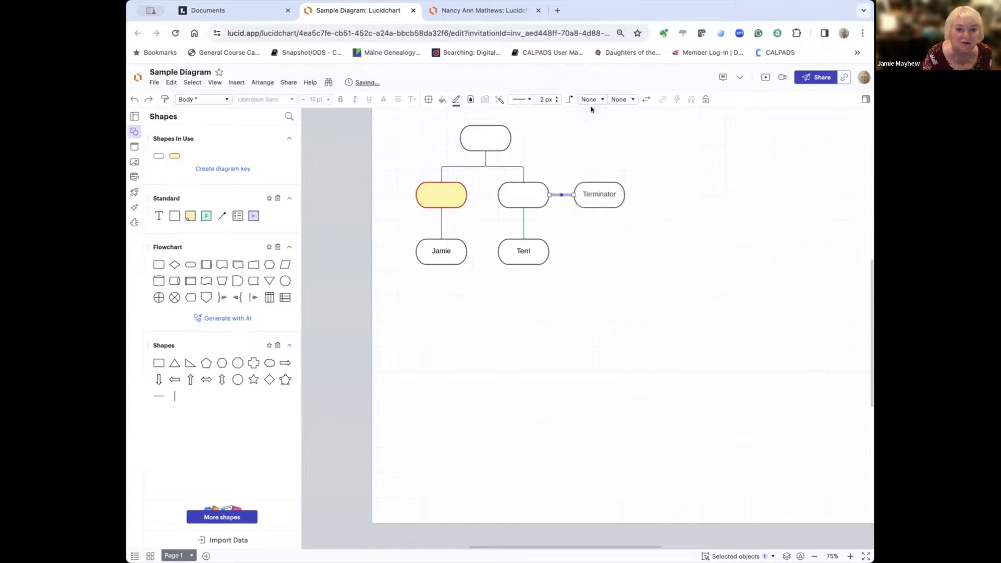
left_click(650, 154)
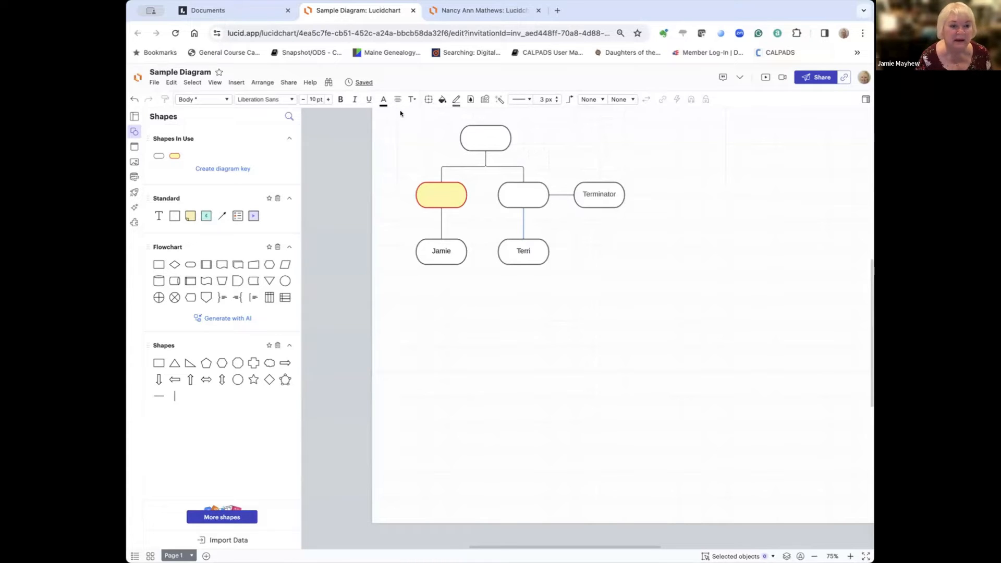
Step: Select the entire diagram and raise the line width four notches for all shapes and connectors
left_click_drag(399, 110, 660, 286)
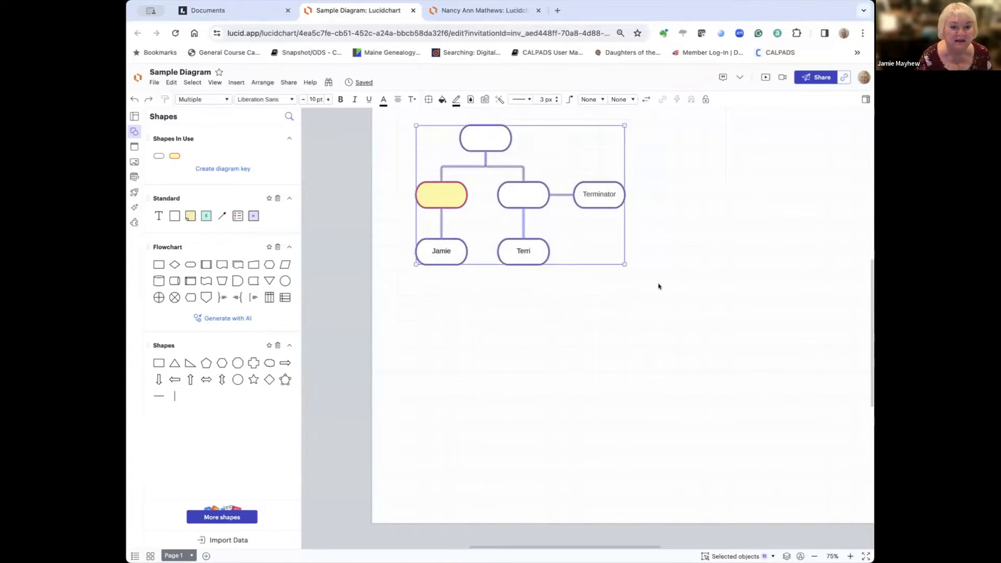
left_click(554, 96)
left_click(555, 97)
left_click(555, 97)
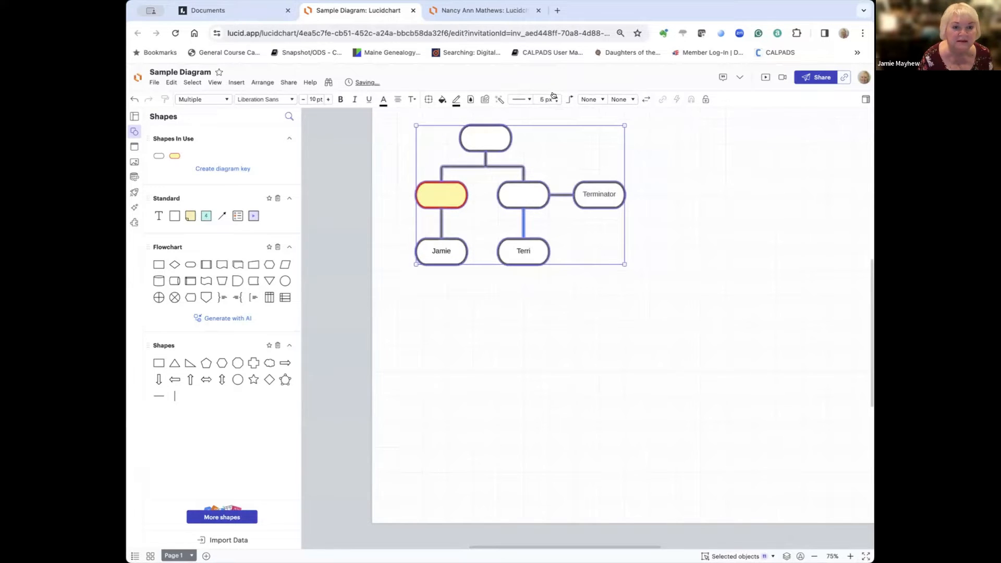
left_click(554, 97)
left_click(554, 96)
left_click(670, 167)
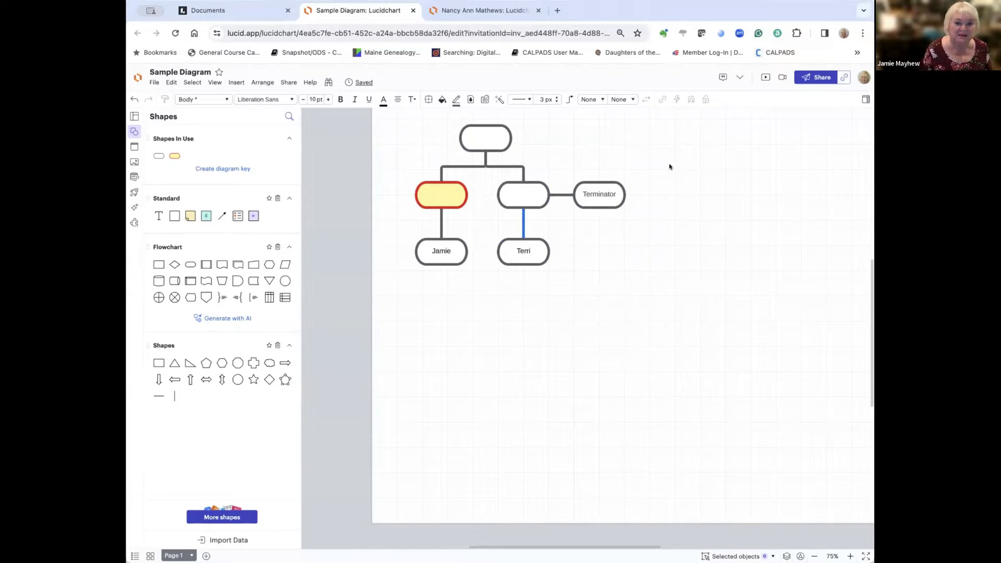
scroll(669, 166, "down", 1)
scroll(665, 204, "left", 1)
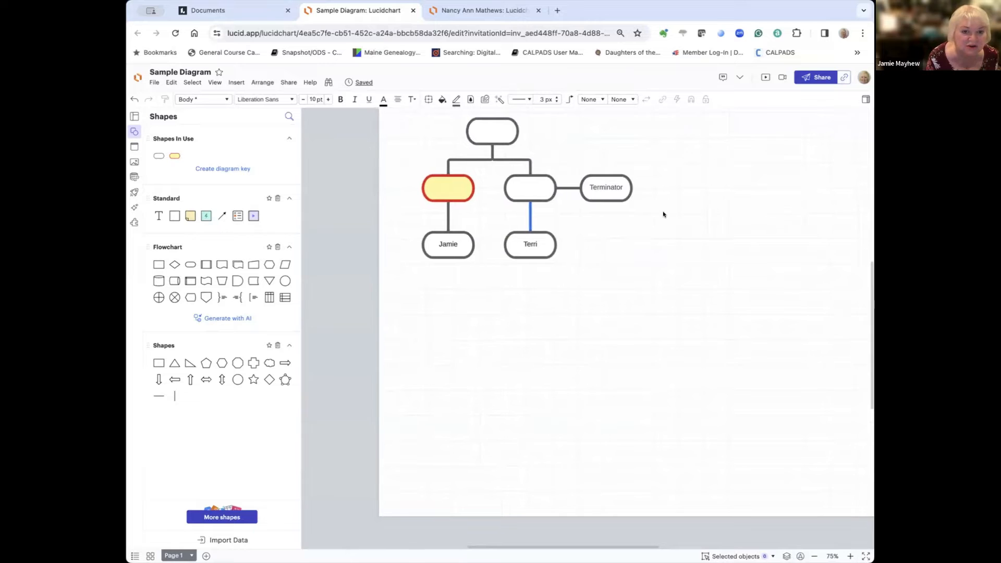
scroll(664, 214, "up", 1)
scroll(664, 215, "up", 2)
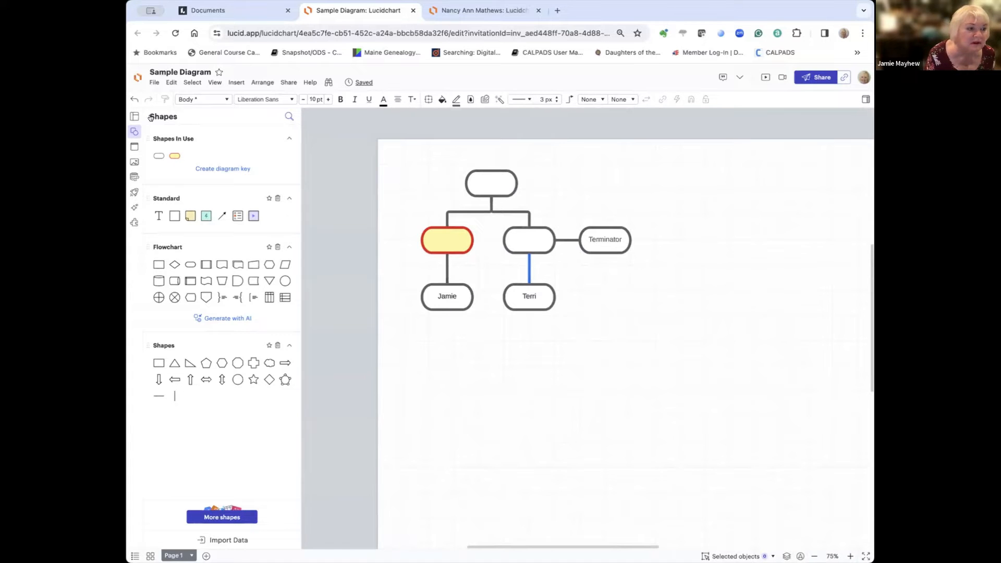
Step: Return to My documents and open the Family Tree document
left_click(132, 77)
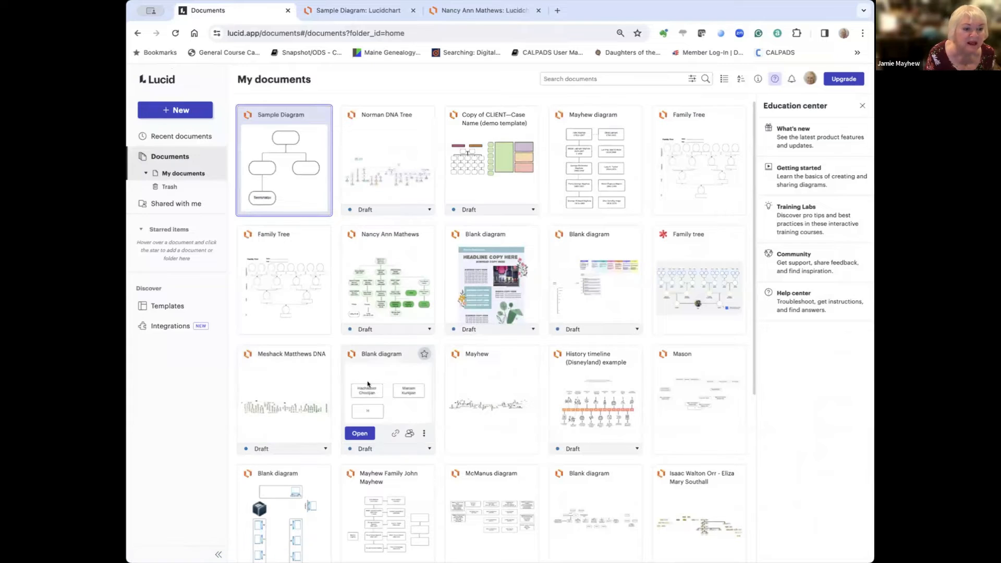
left_click(284, 256)
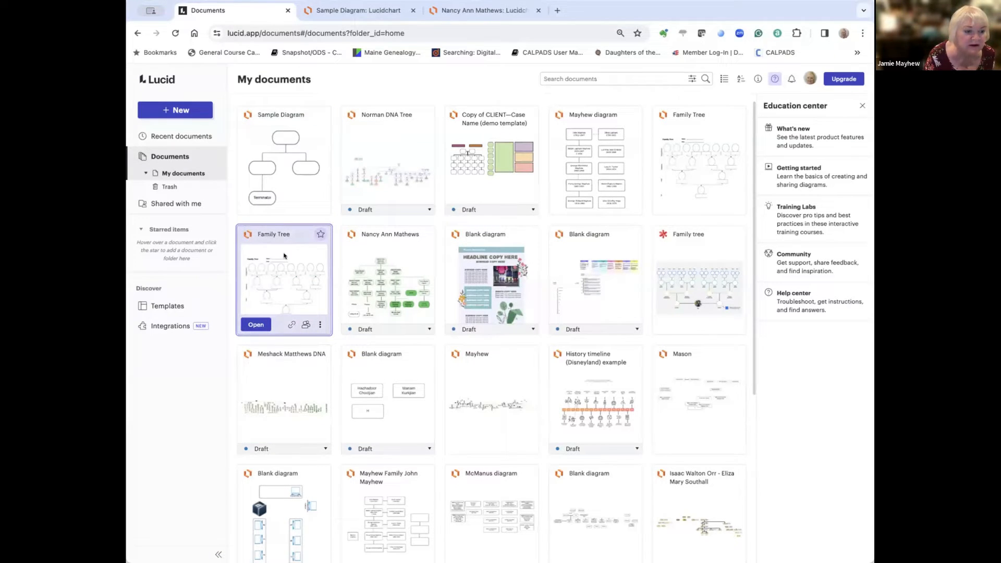
double_click(284, 256)
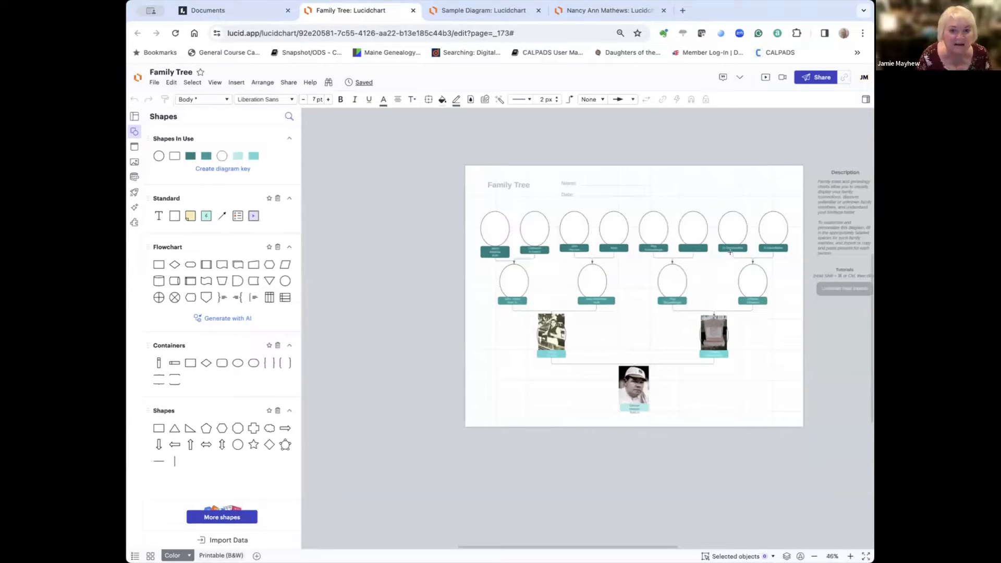
Step: Discard two stray empty text boxes and zoom the Family Tree in to 100%
double_click(412, 305)
left_click(468, 342)
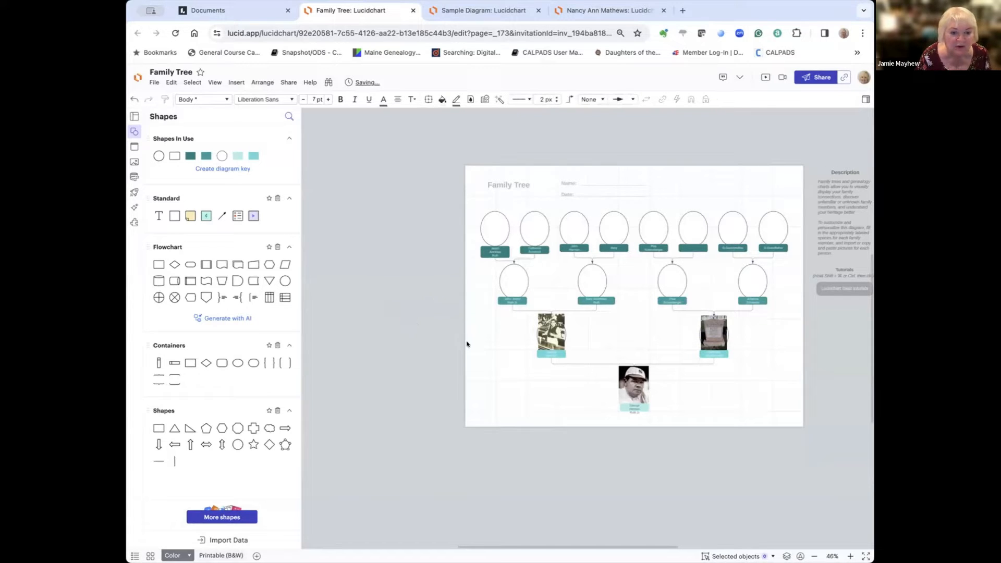
scroll(467, 343, "down", 2)
scroll(467, 342, "up", 3)
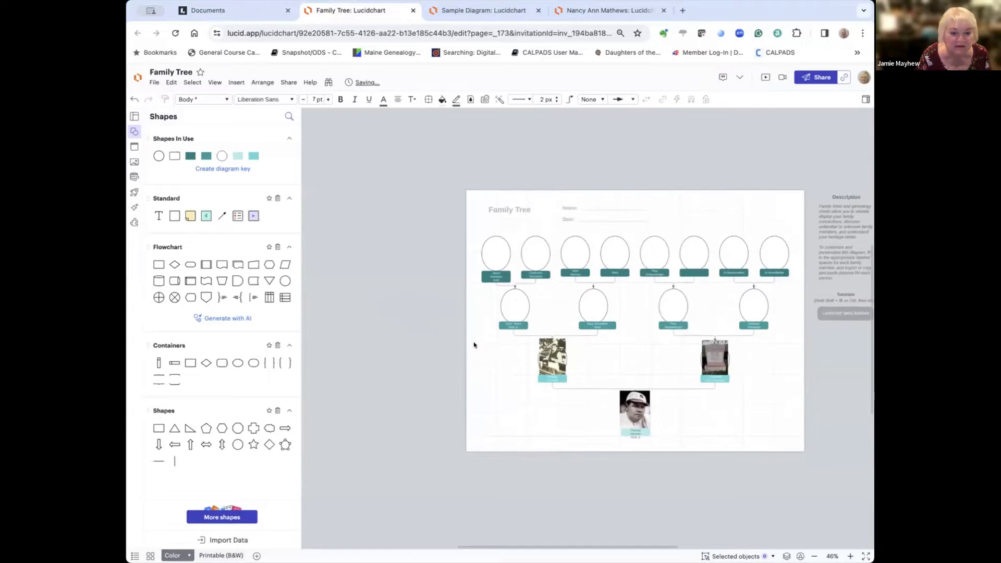
double_click(474, 345)
left_click(491, 386)
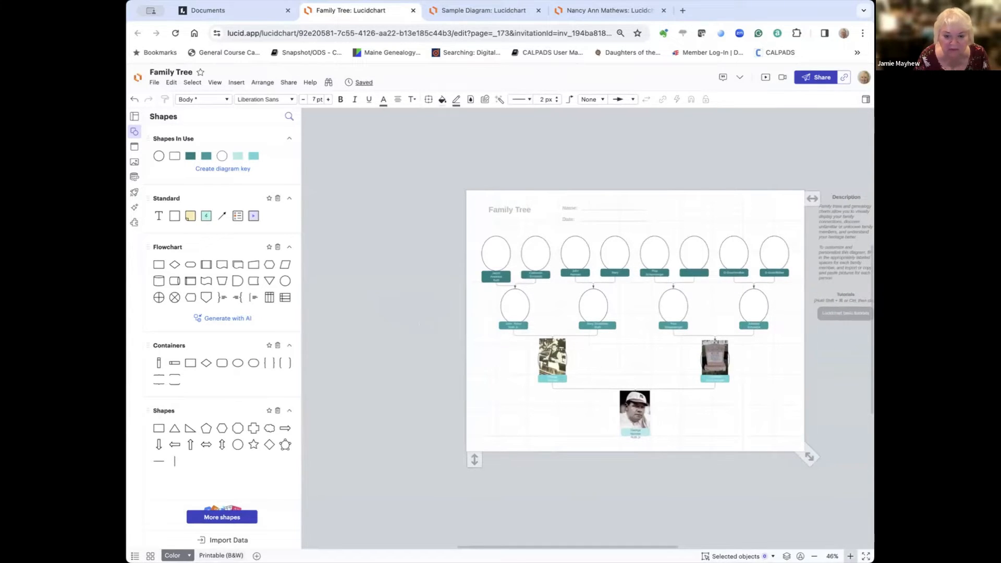
left_click(850, 556)
left_click(850, 556)
left_click(850, 556)
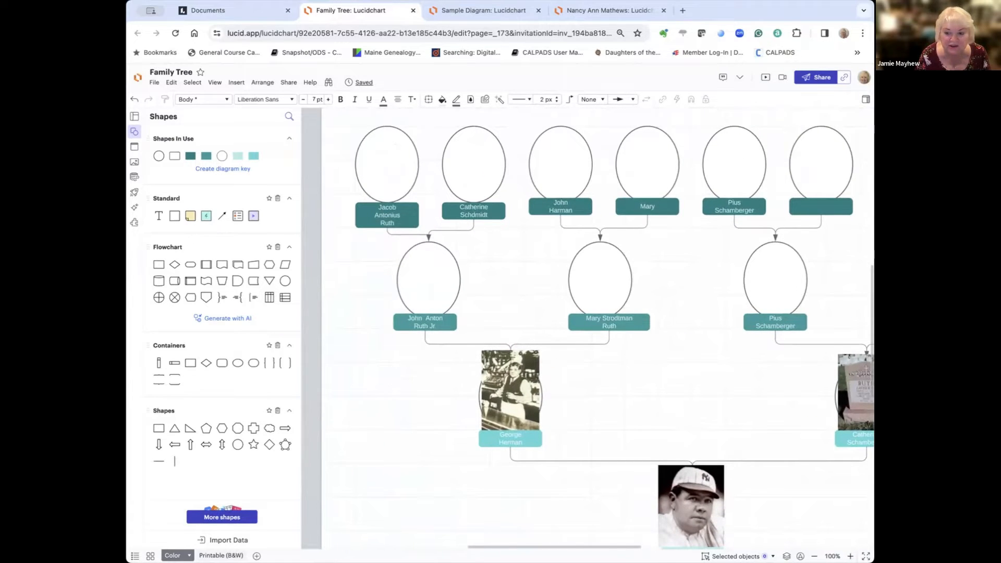
left_click_drag(874, 282, 971, 281)
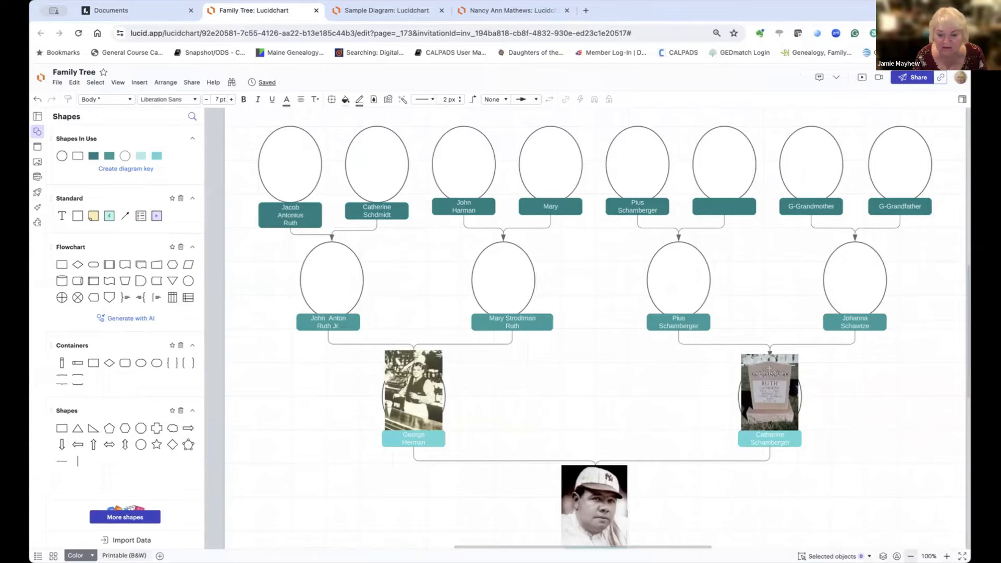
Step: Zoom out to 25% and back to 100%, then return to the documents list
left_click(910, 557)
left_click(910, 557)
left_click(910, 556)
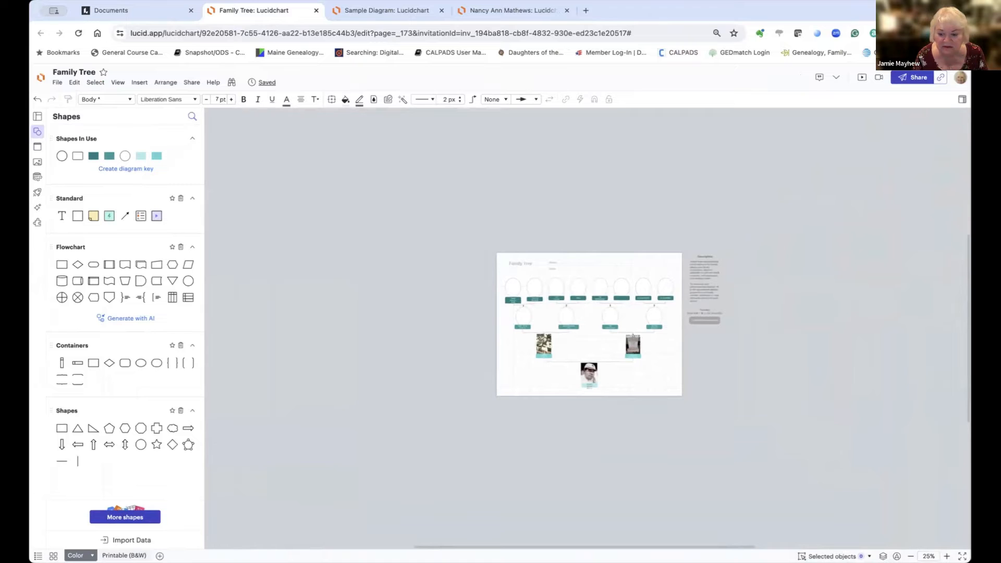
left_click(947, 556)
left_click(947, 556)
left_click(947, 556)
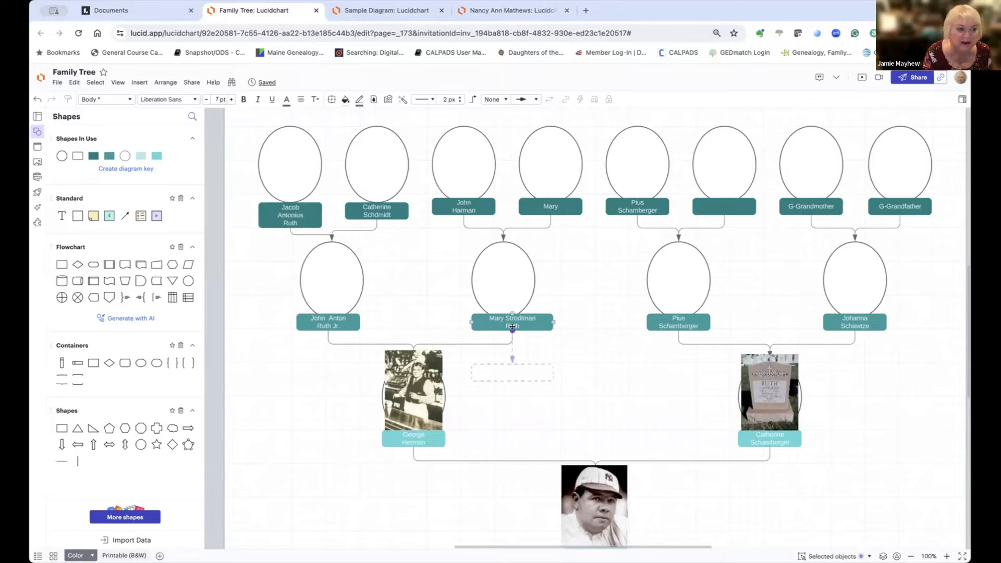
left_click(39, 77)
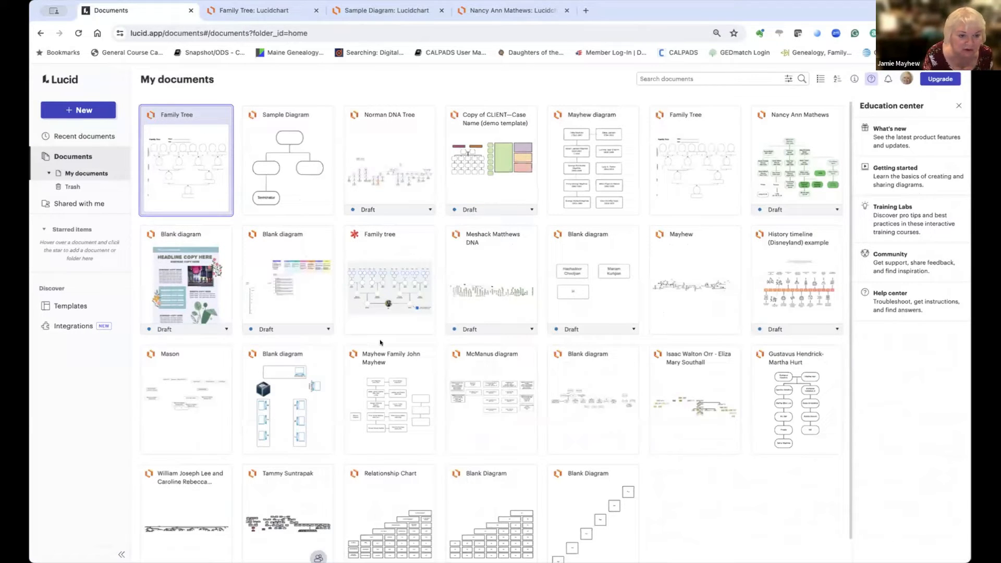
Step: Open the Family tree board from My documents in Lucidspark
left_click(389, 275)
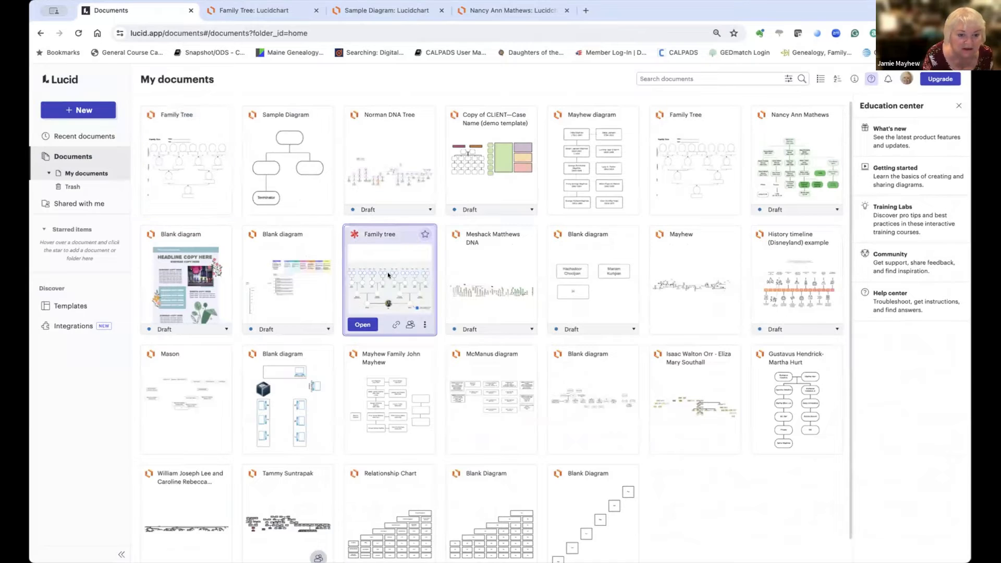
left_click(364, 325)
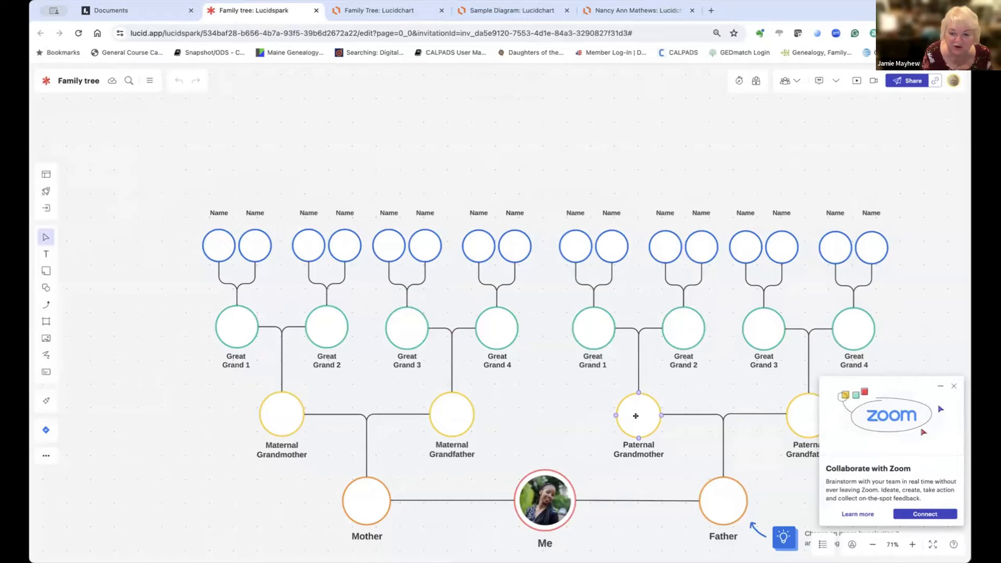
Step: Place a portrait photo into the Paternal Grandmother circle
left_click(636, 416)
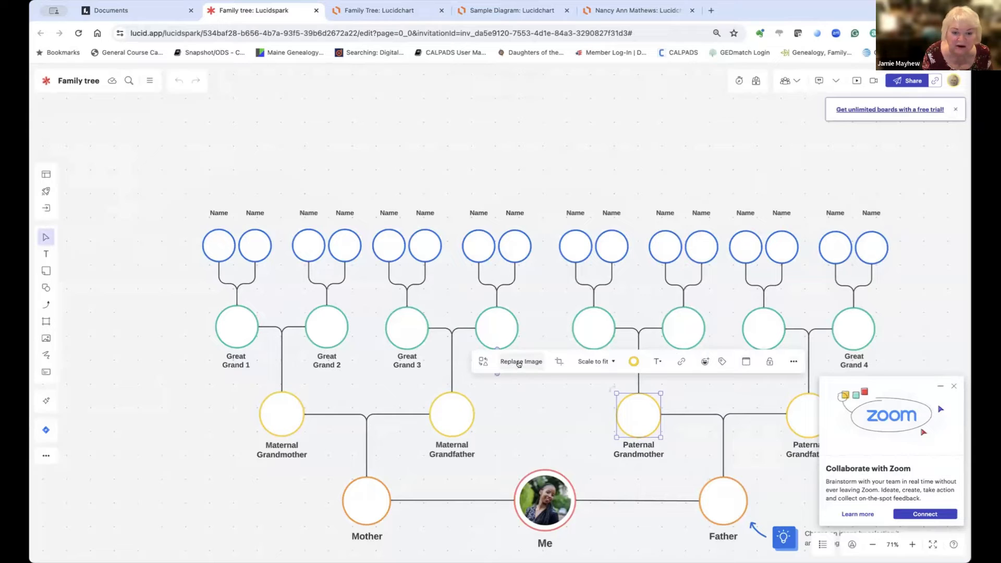
left_click(520, 363)
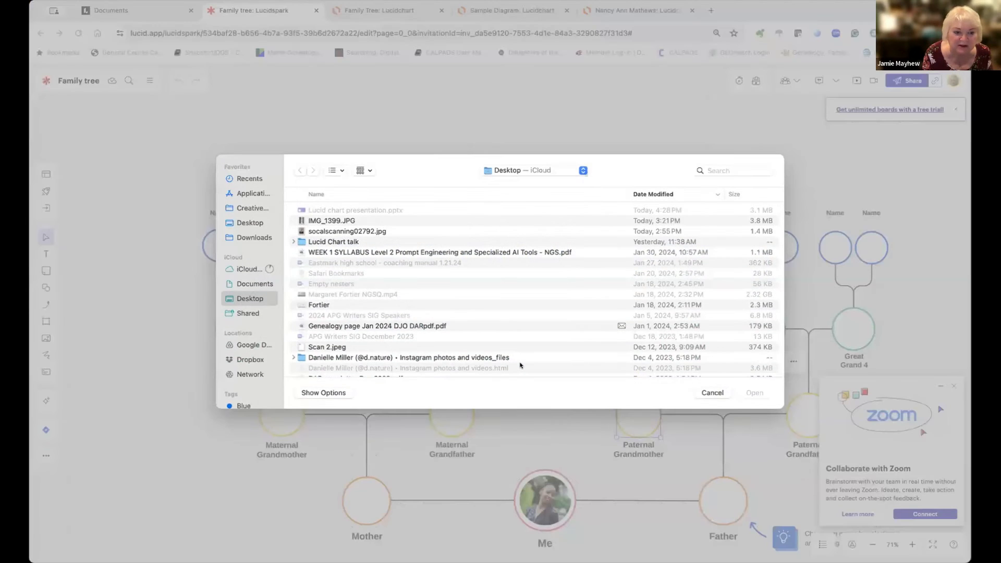
key("Escape")
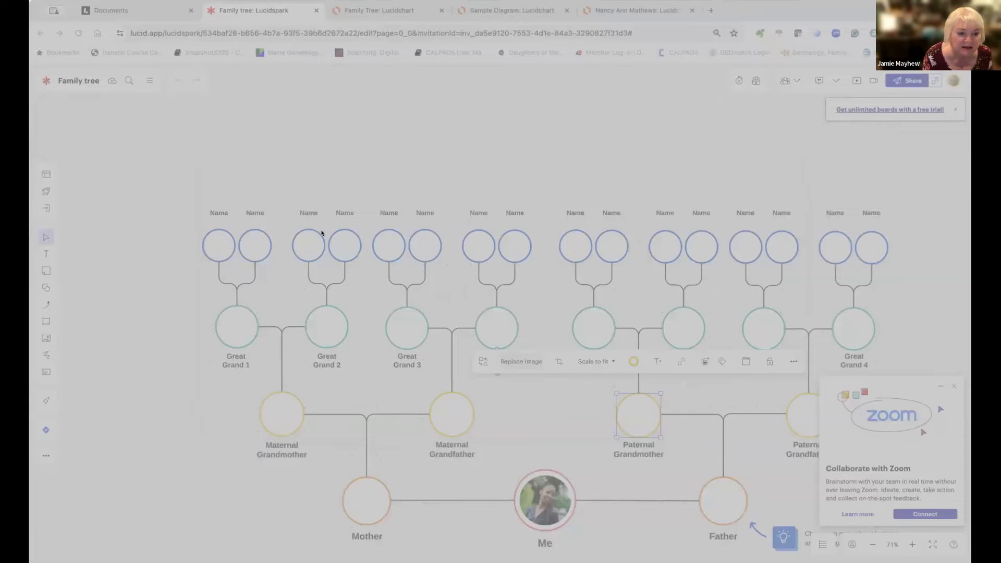
left_click(750, 394)
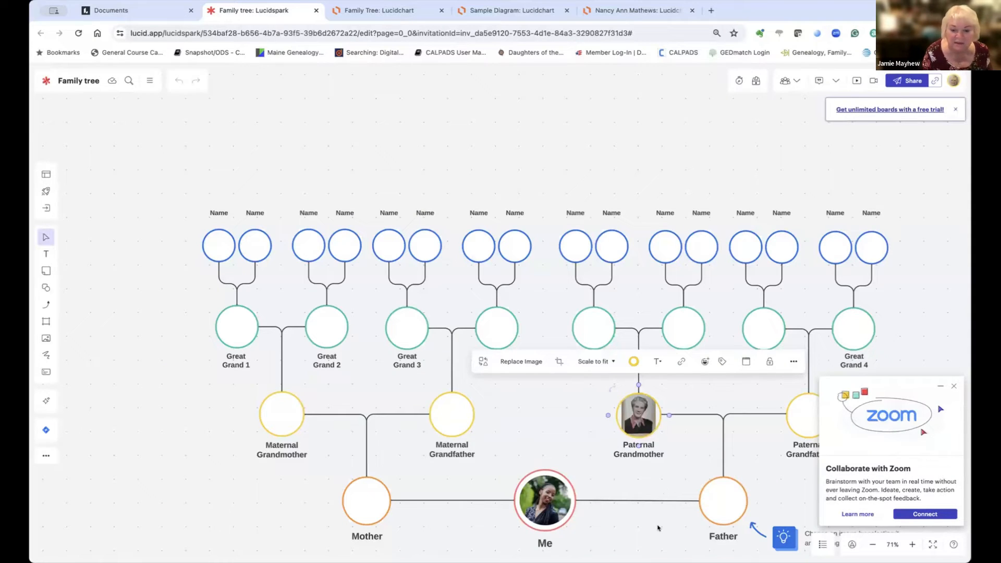
left_click(643, 429)
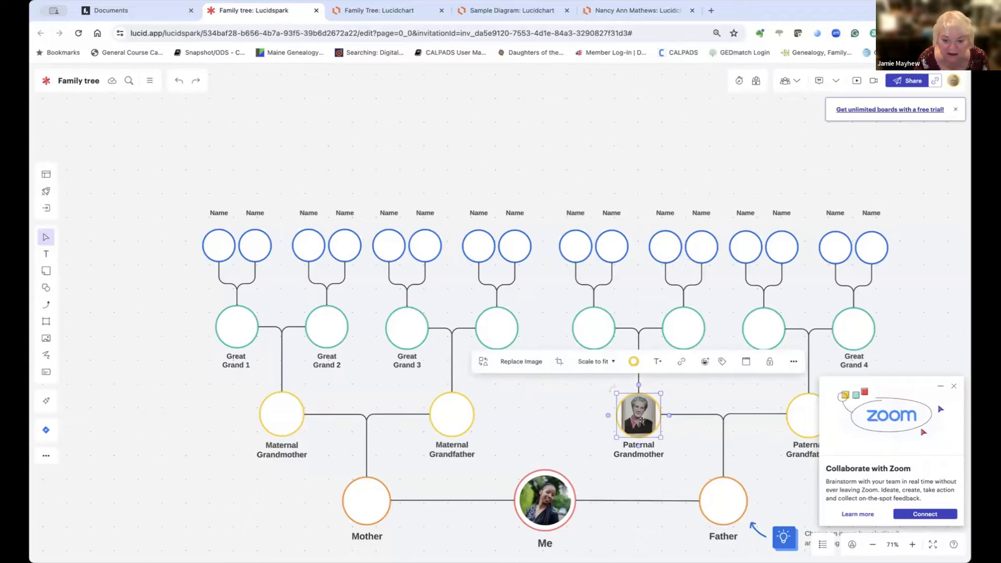
Step: Set the grandmother photo to Scale to fill and align it with Maternal Grandfather
double_click(641, 420)
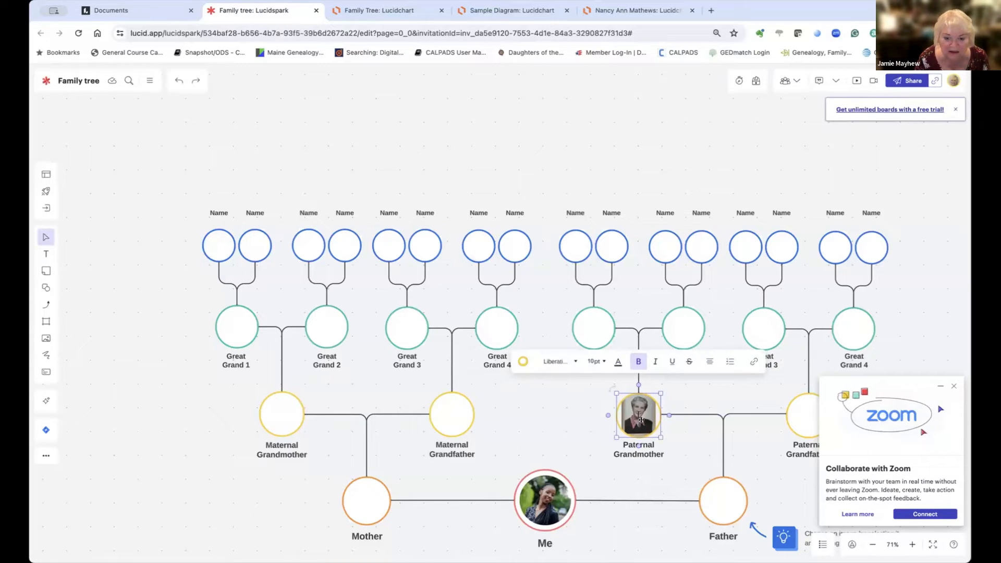
left_click(641, 425)
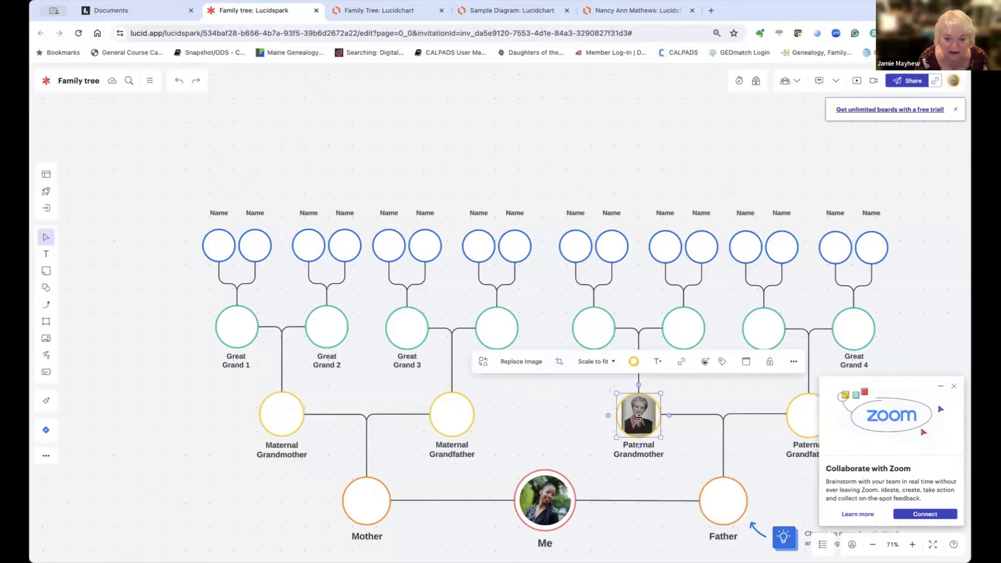
left_click(594, 362)
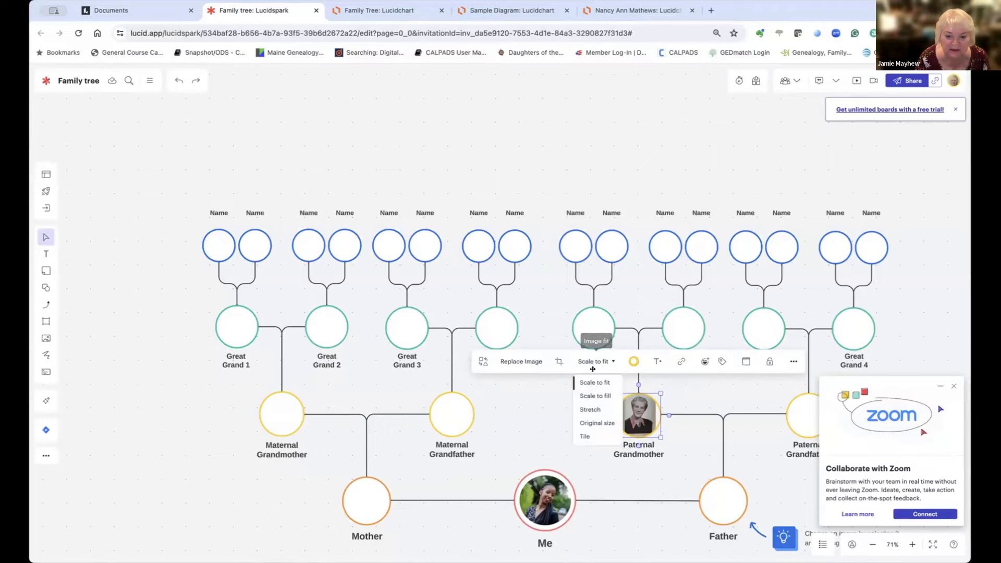
left_click(593, 383)
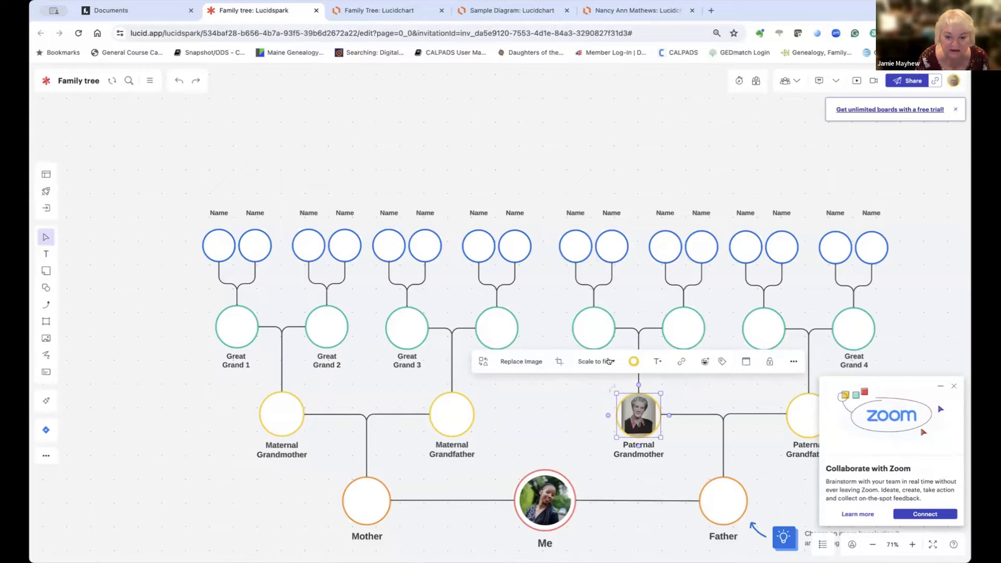
left_click(608, 361)
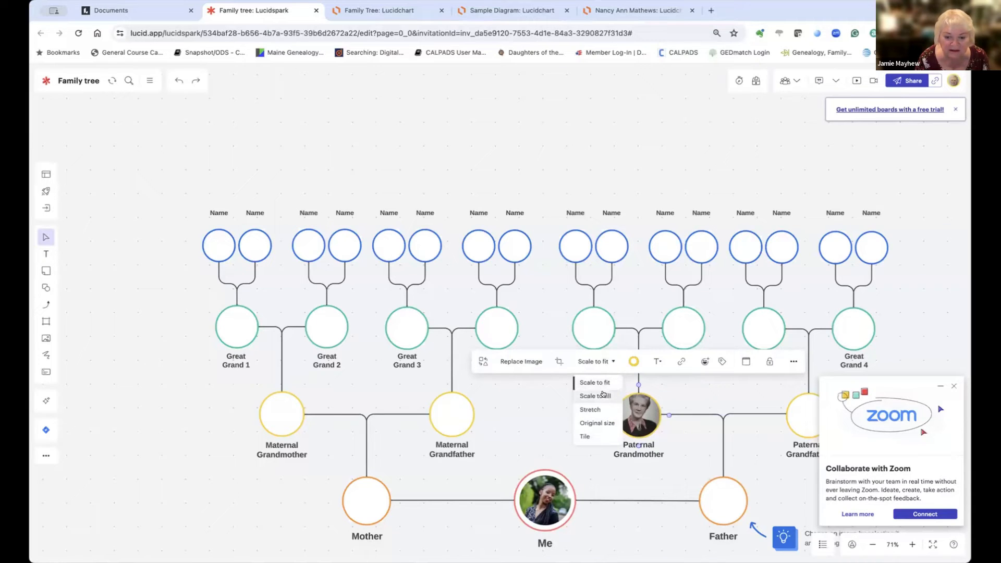
left_click(604, 396)
left_click_drag(637, 414, 634, 412)
left_click(692, 452)
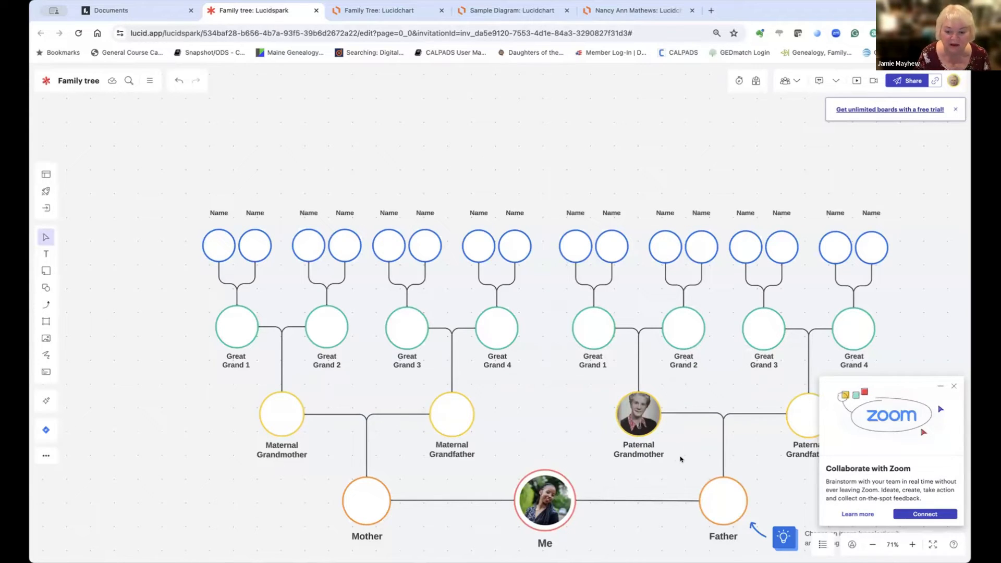
left_click(723, 504)
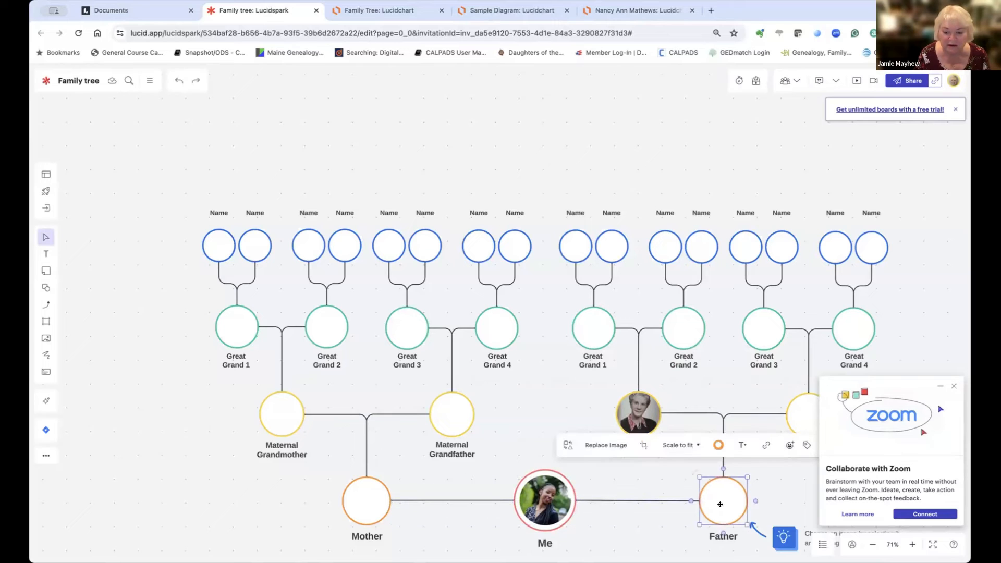
Step: Put IMG_1399.JPG into the Father circle, fitted with Scale to fill and then Stretch
left_click(609, 449)
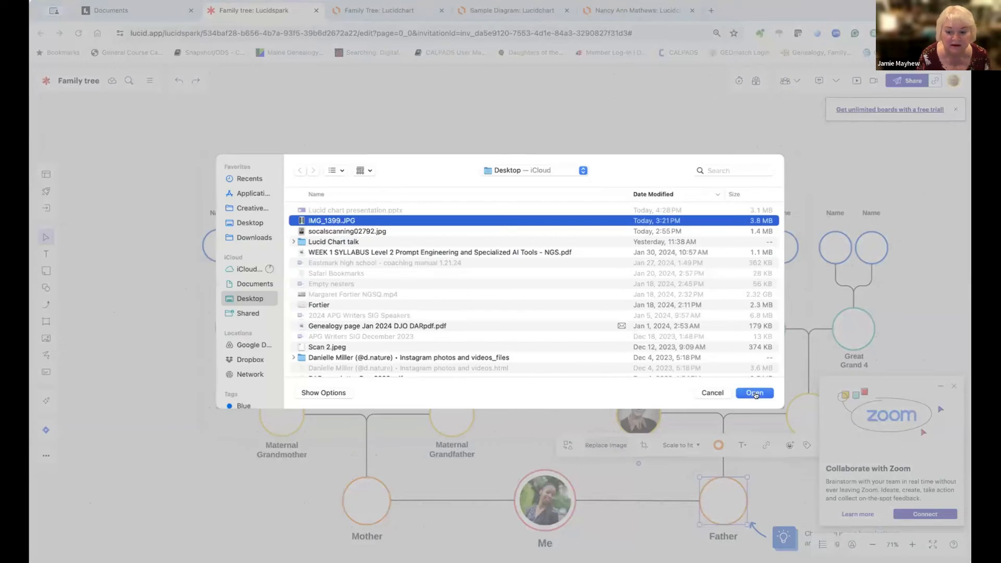
left_click(758, 393)
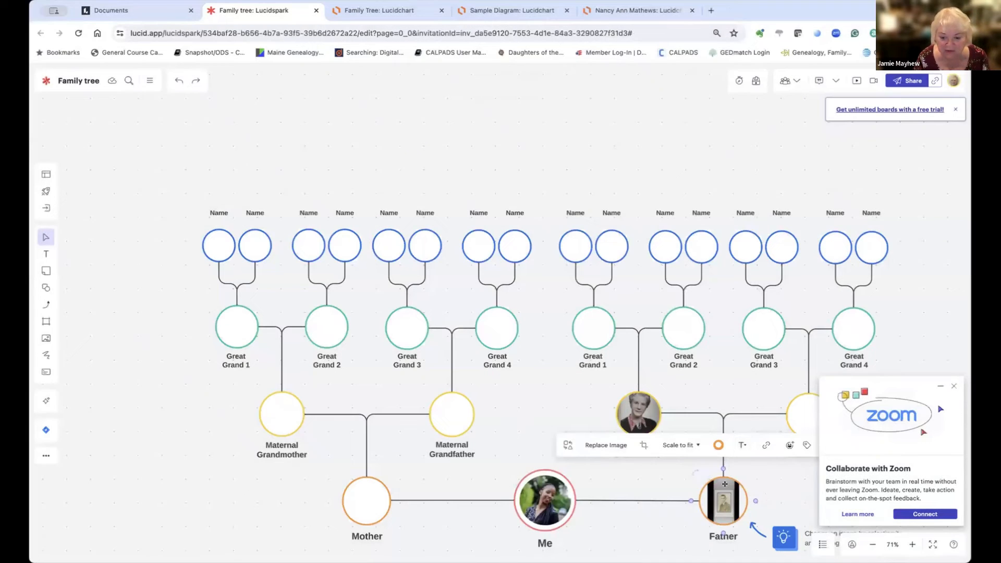
left_click(701, 445)
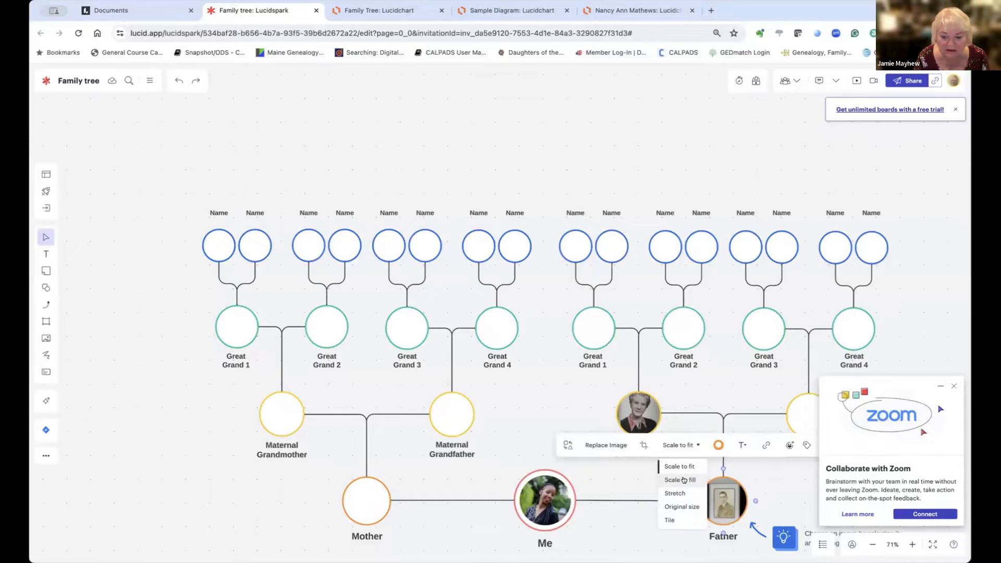
left_click(680, 480)
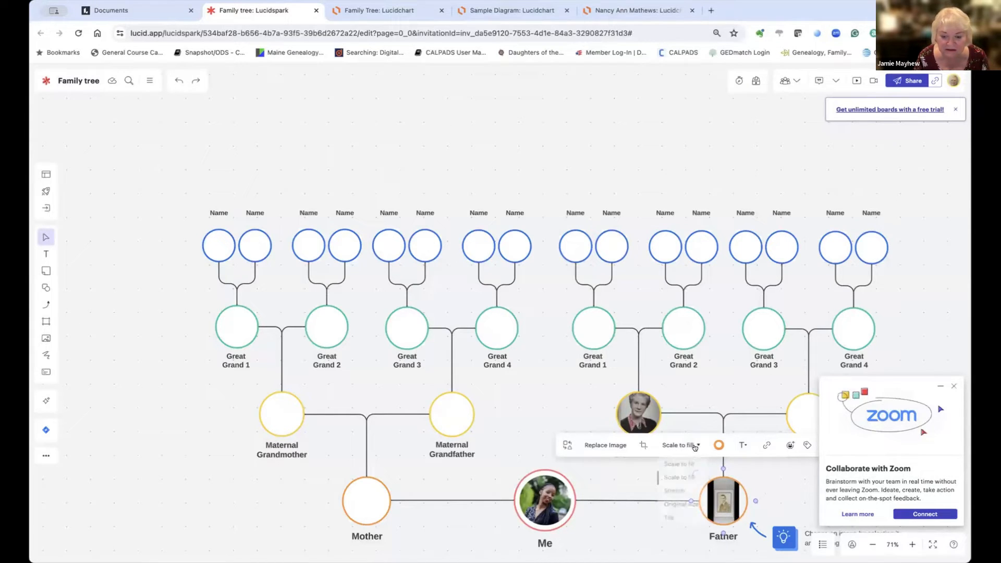
left_click(697, 446)
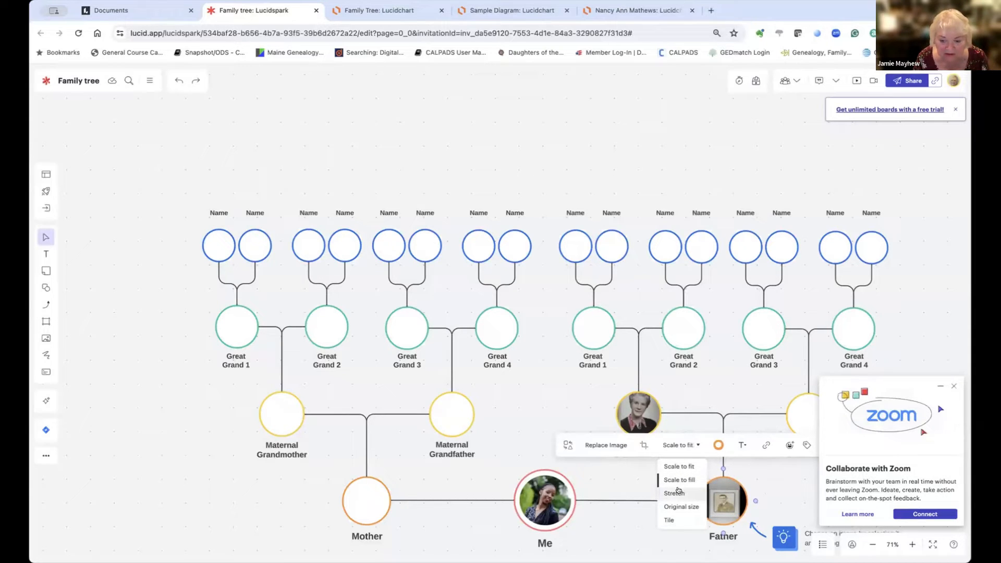
left_click(675, 492)
left_click(657, 521)
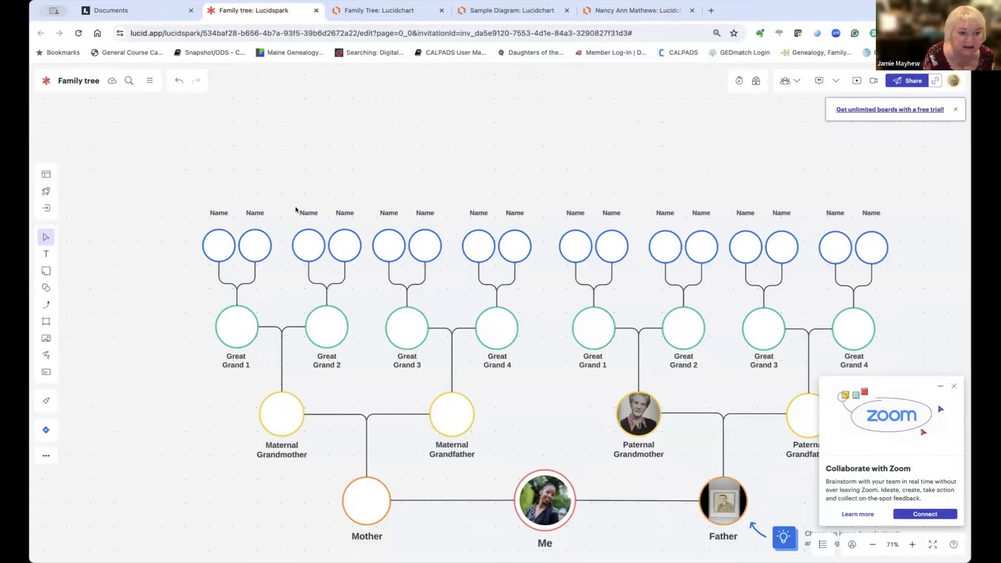
Step: Replace the Name label above Great Grand 2 with the ancestor's full name
left_click(308, 211)
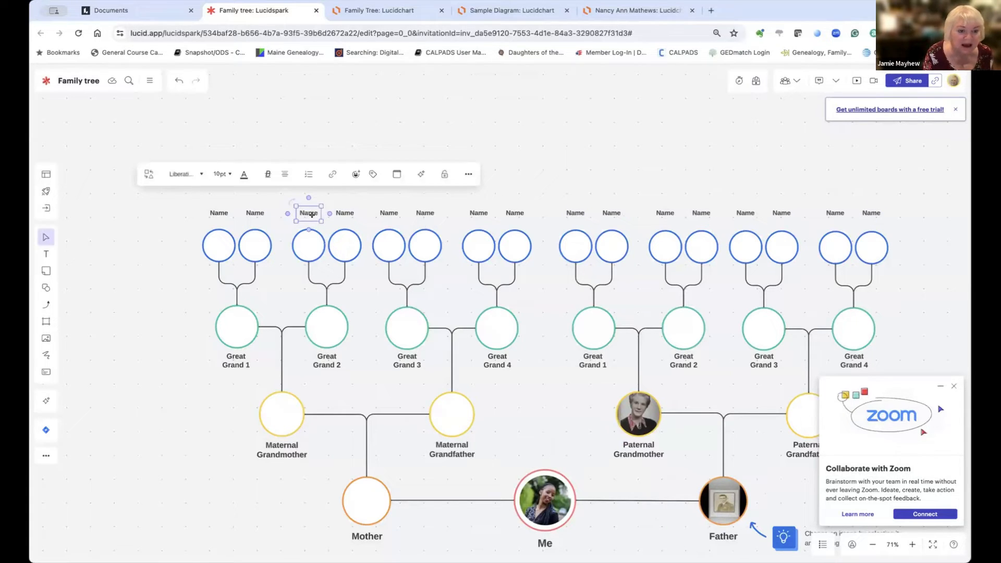
double_click(311, 210)
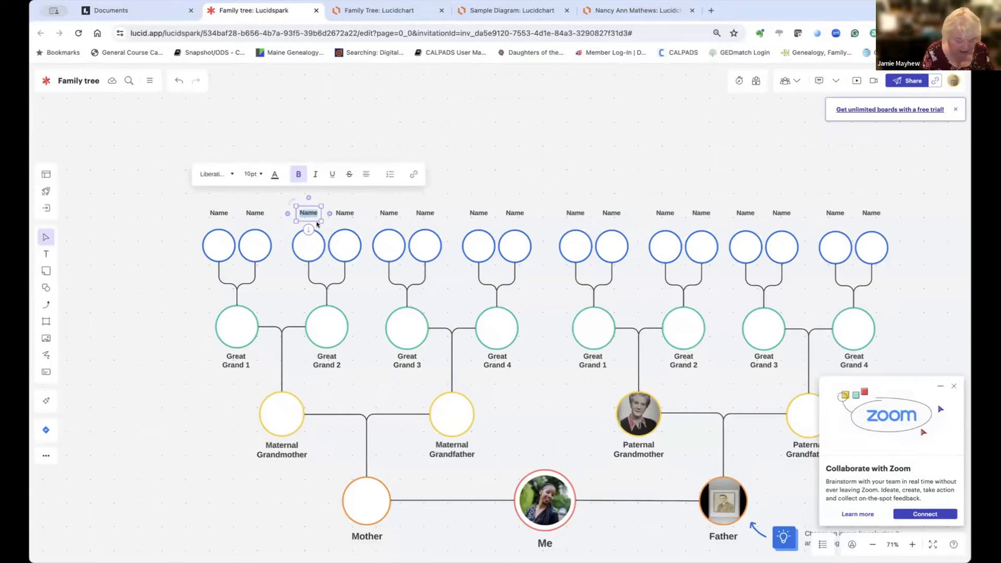
type("This")
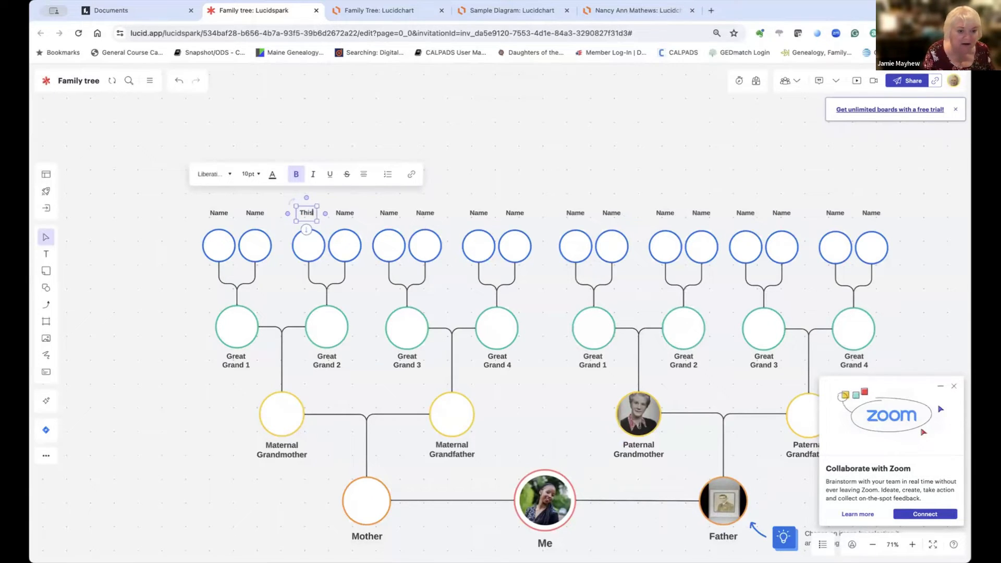
key("BackSpace")
key("BackSpace")
key("BackSpace")
key("BackSpace")
type("S")
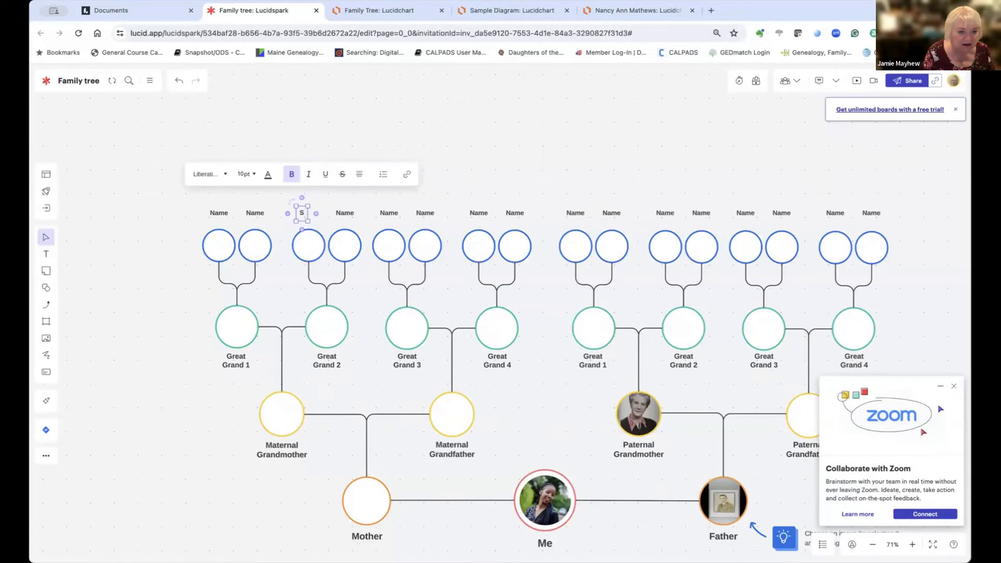
key("BackSpace")
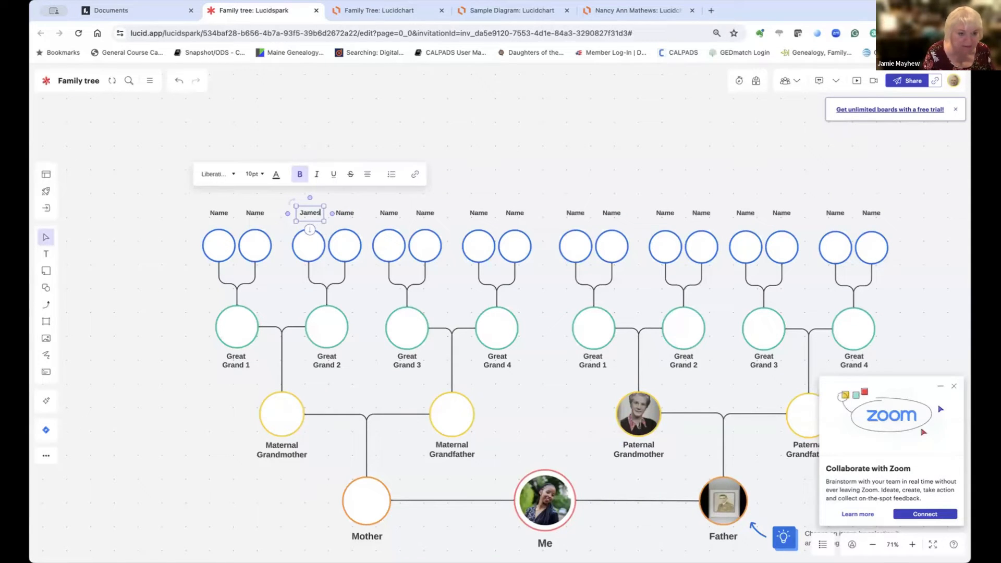
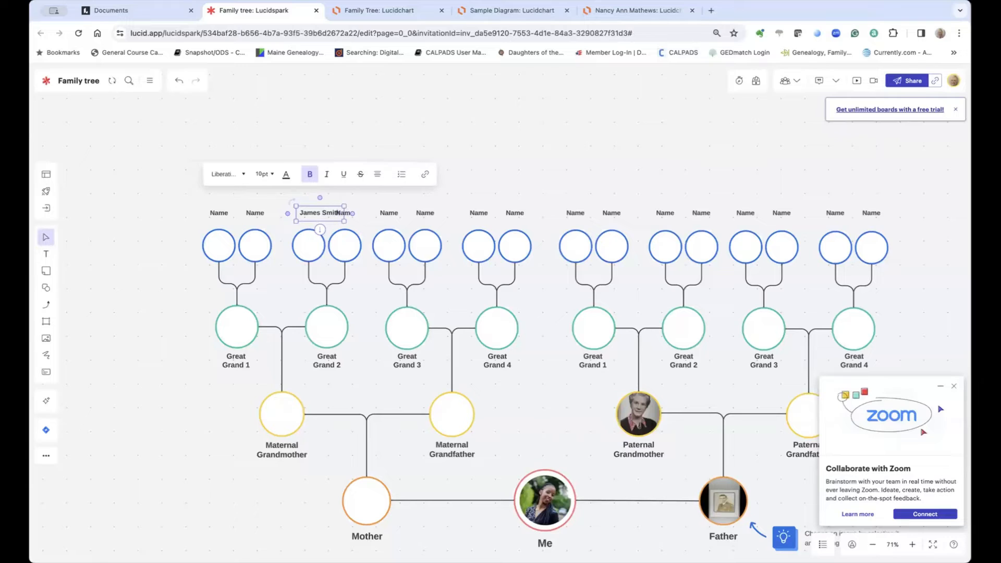
left_click(362, 218)
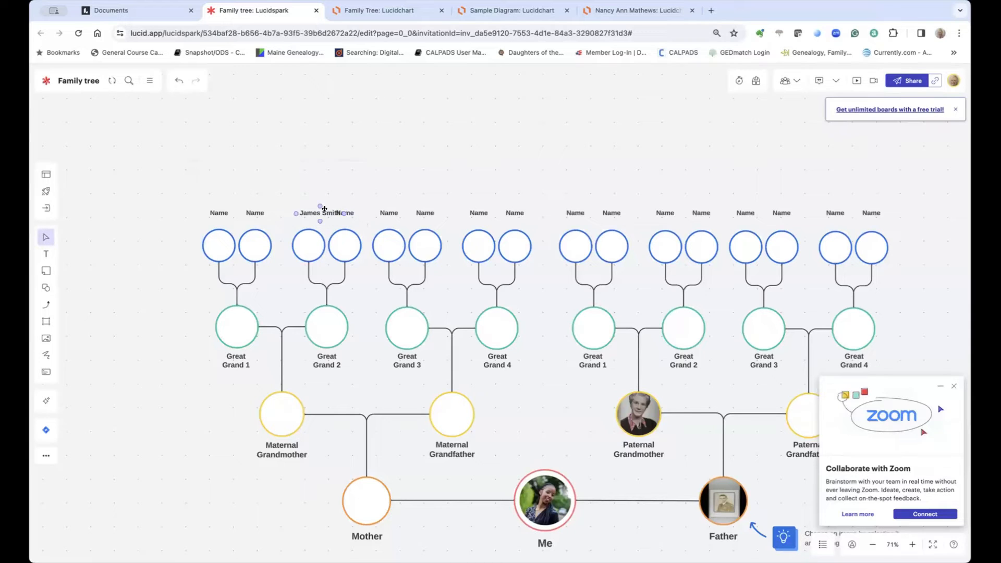
Step: Break the ancestor's name onto two lines, then select the Great Grand 3 label
left_click(324, 209)
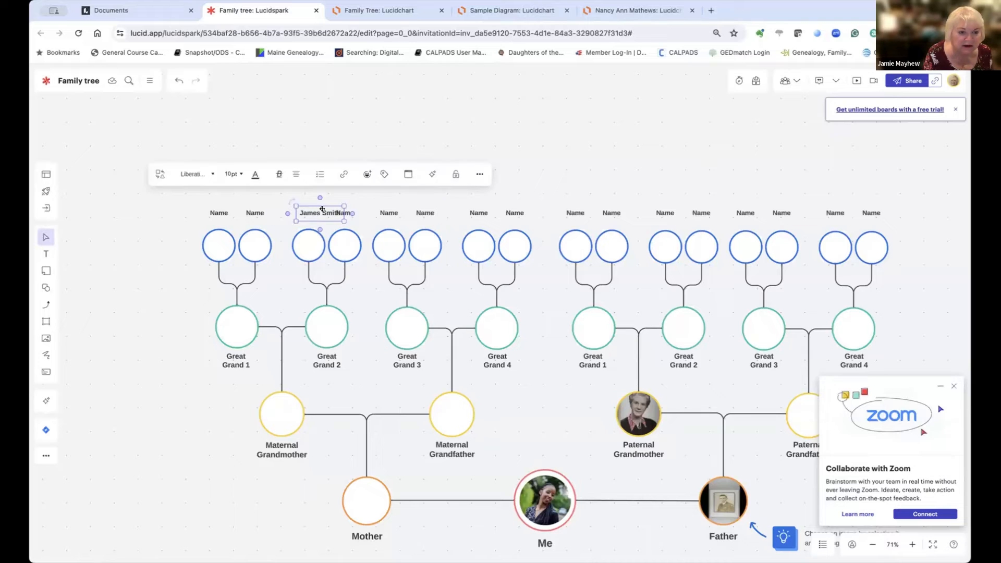
double_click(323, 211)
left_click(321, 210)
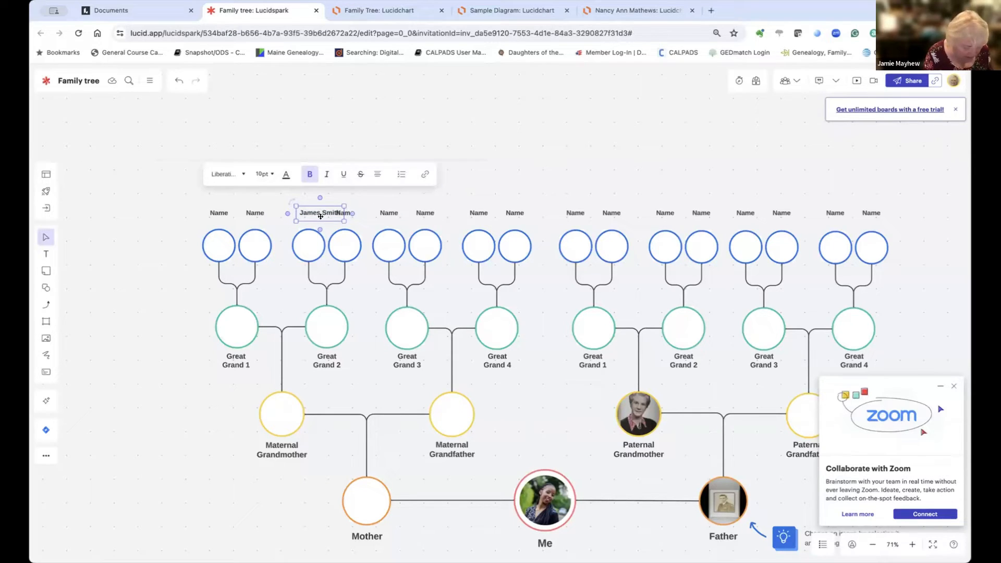
key("Return")
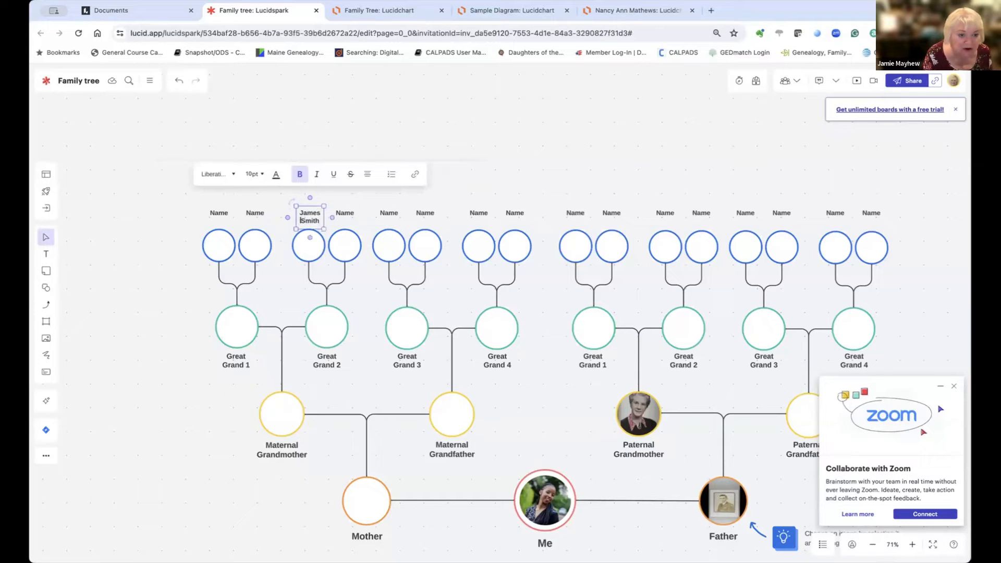
scroll(320, 218, "down", 1)
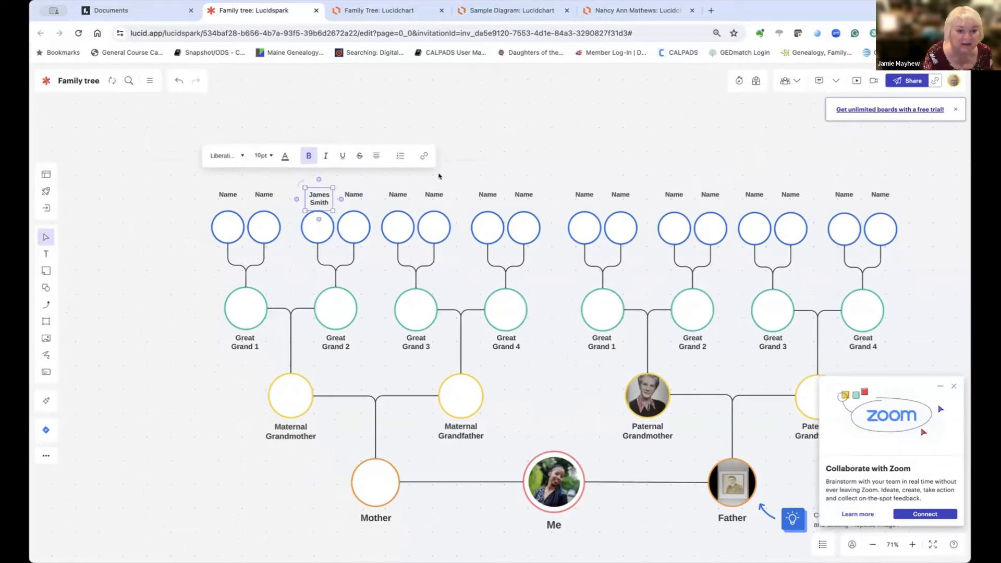
left_click(465, 163)
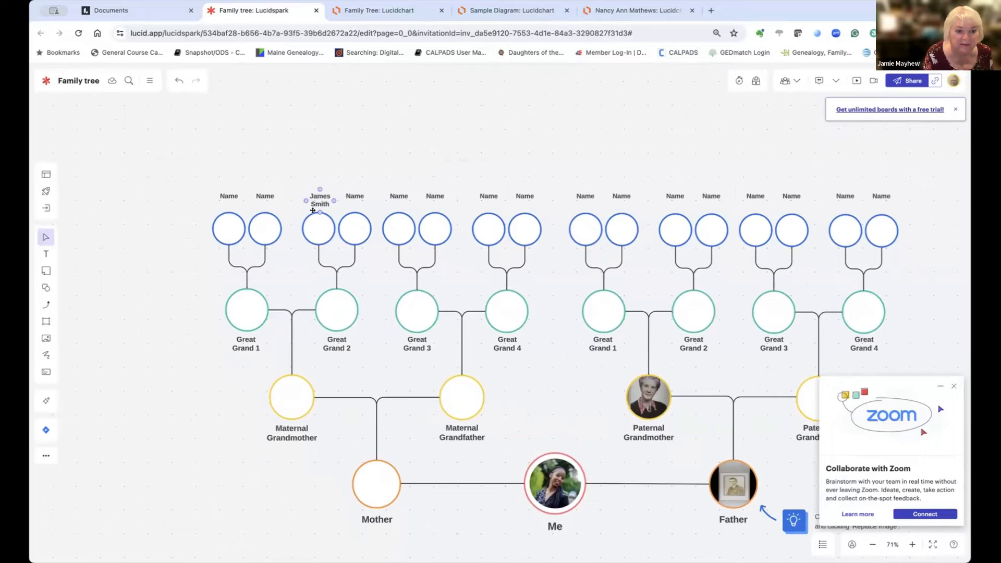
scroll(314, 212, "up", 1)
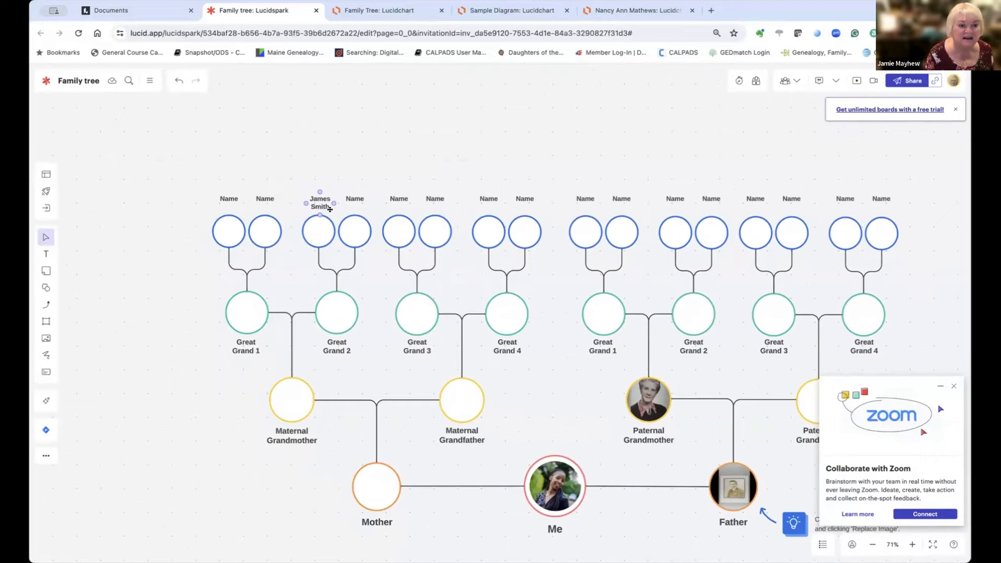
left_click(328, 186)
scroll(328, 184, "down", 1)
scroll(327, 188, "up", 1)
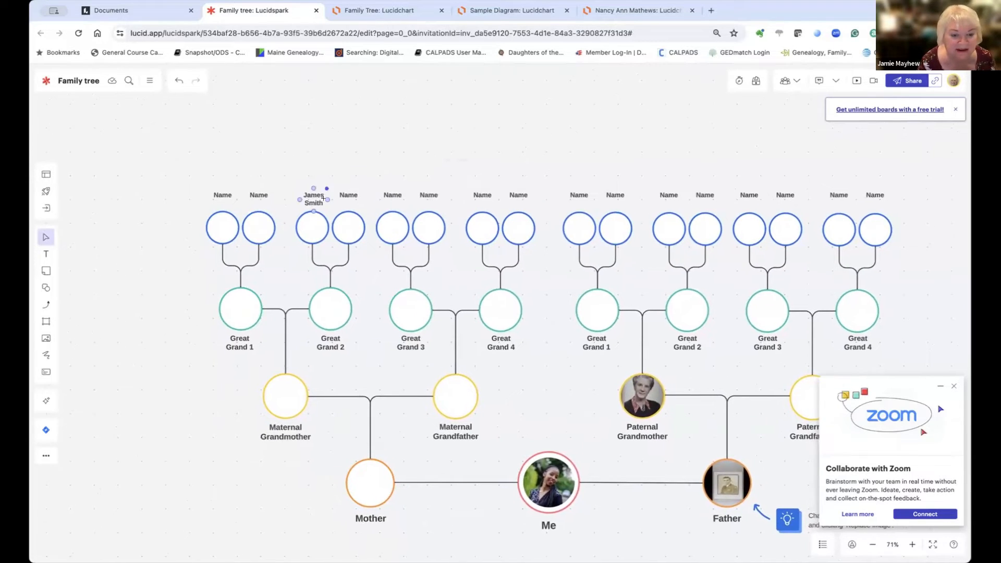
left_click(412, 340)
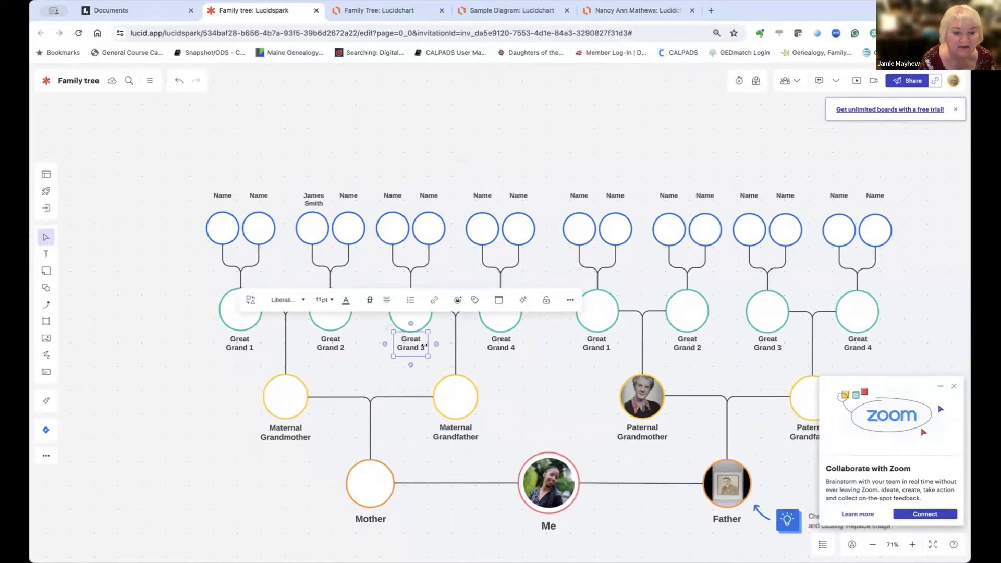
double_click(414, 342)
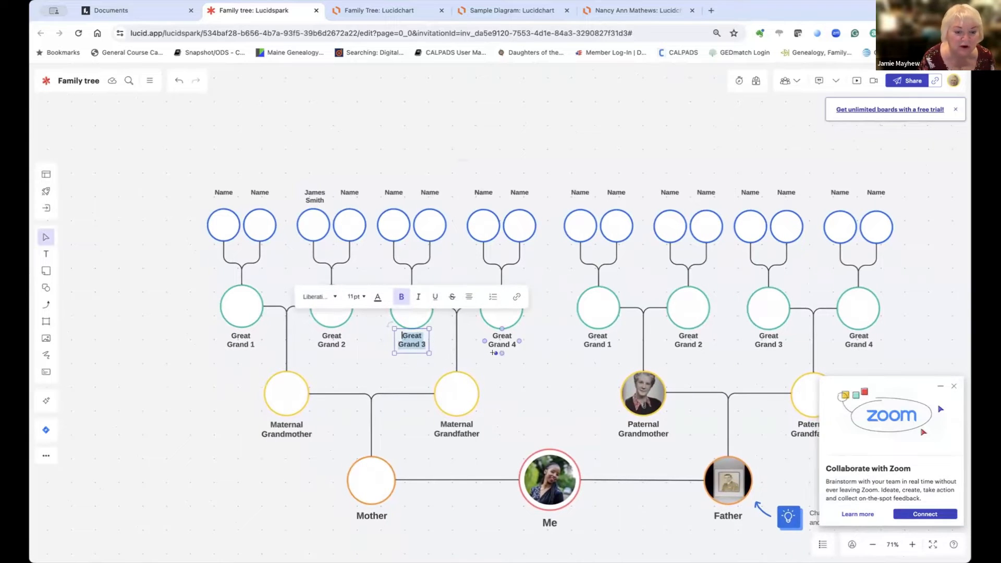
left_click(501, 344)
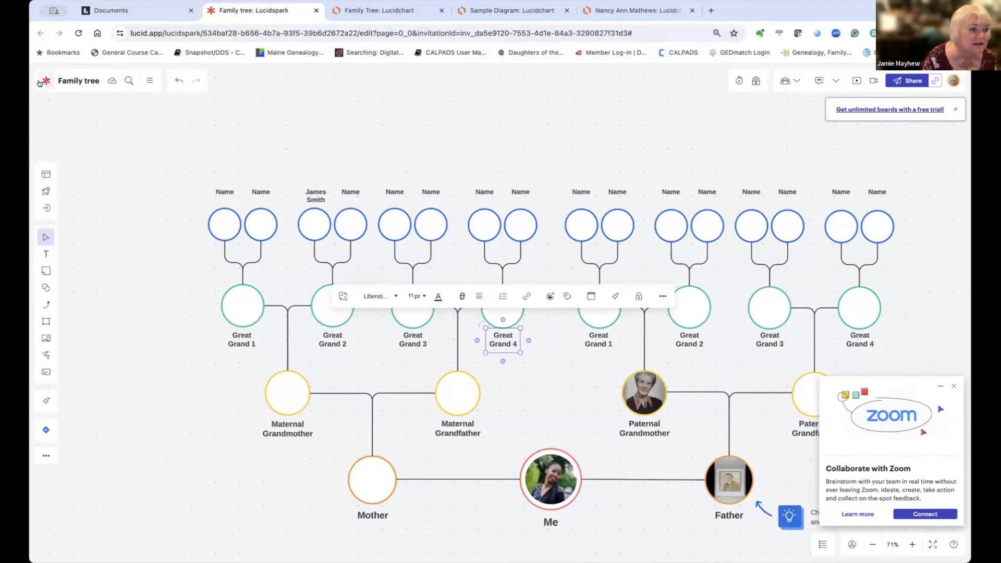
double_click(62, 123)
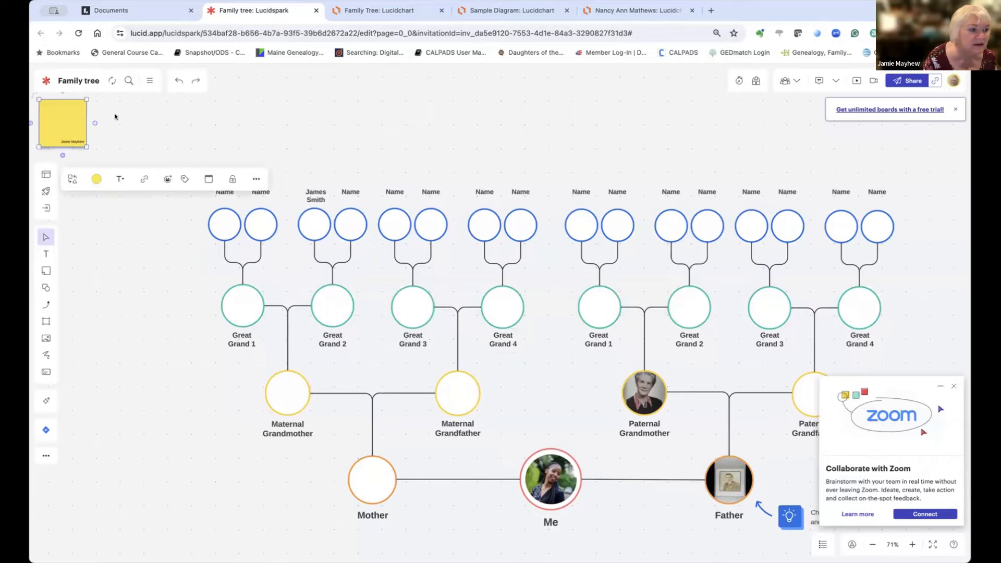
left_click(116, 116)
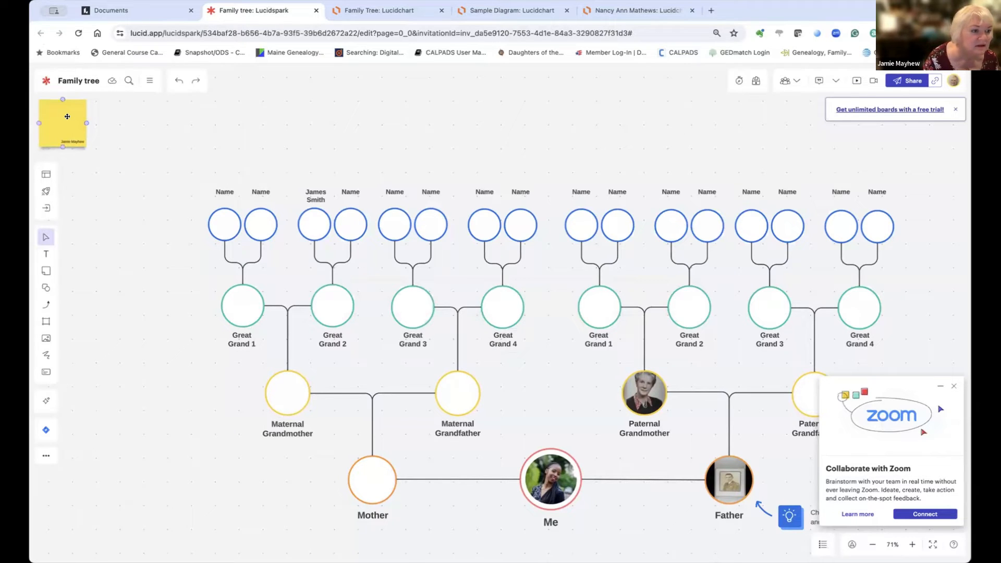
left_click(67, 116)
key("Delete")
scroll(67, 116, "down", 1)
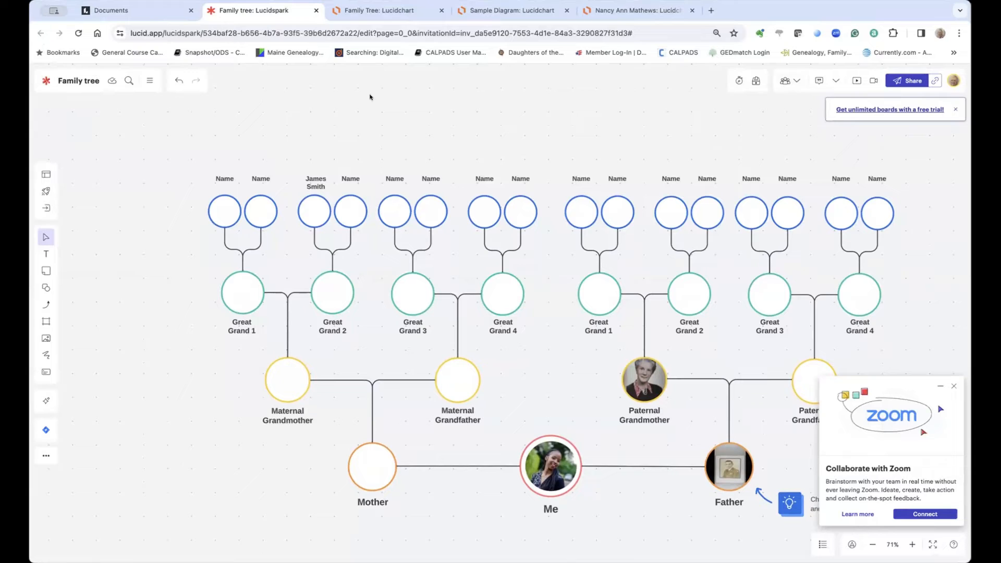
left_click(131, 11)
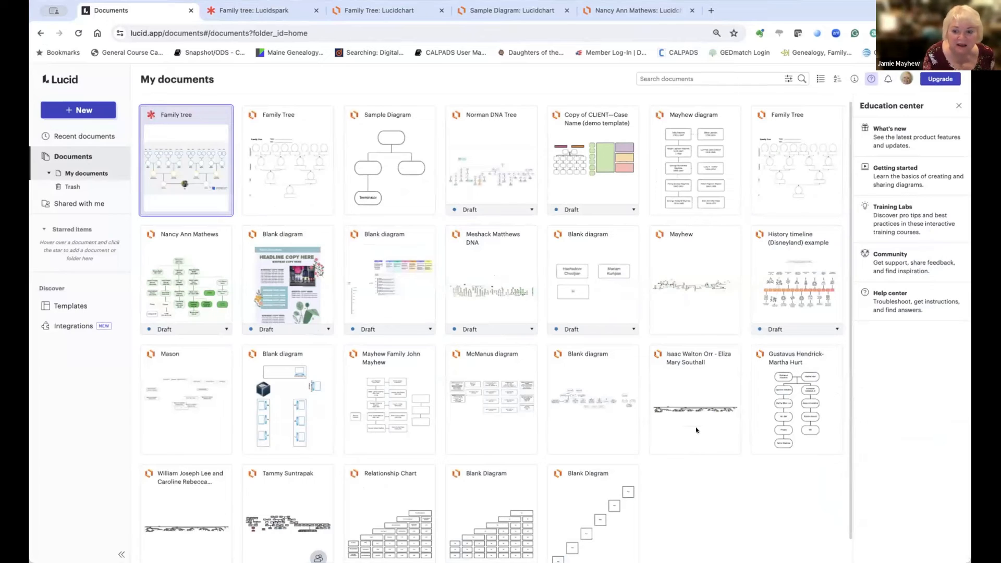
Step: Open the History timeline (Disneyland) example card from the Documents list
mouse_move(784, 281)
left_click(767, 314)
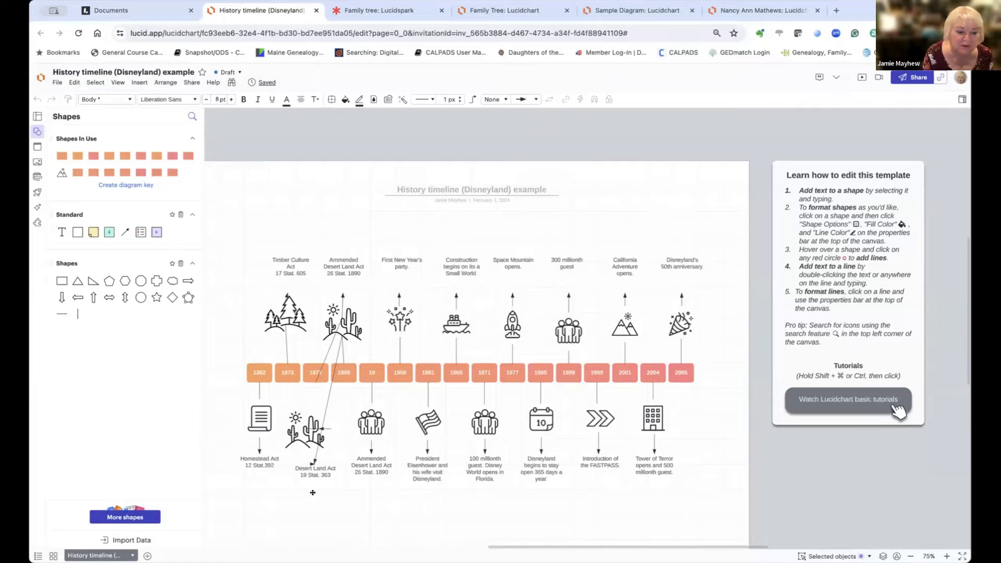
Step: Enter and exit crop mode on the Homestead Act scroll icon, dismissing the cropping tip
left_click(260, 419)
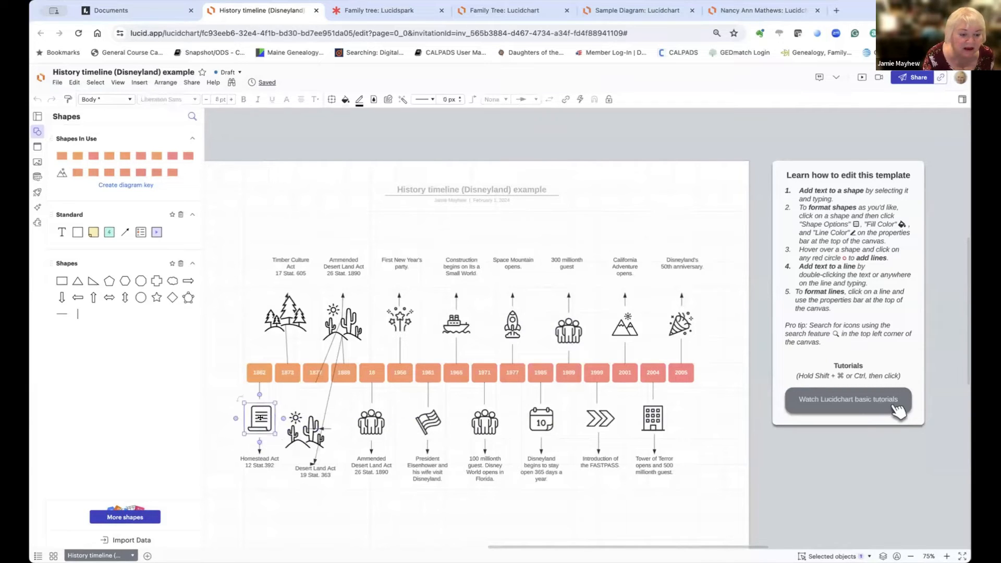
double_click(261, 418)
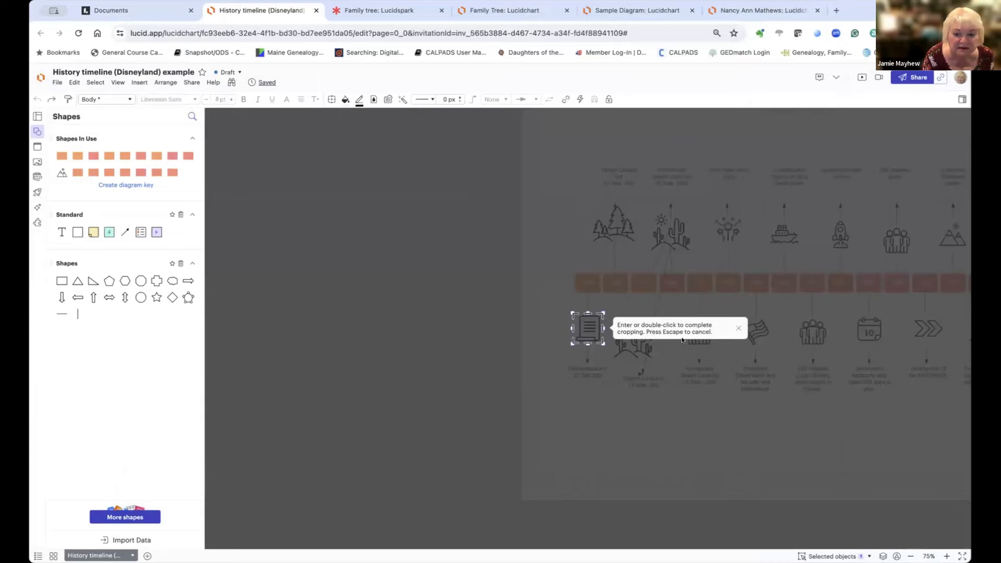
left_click(736, 328)
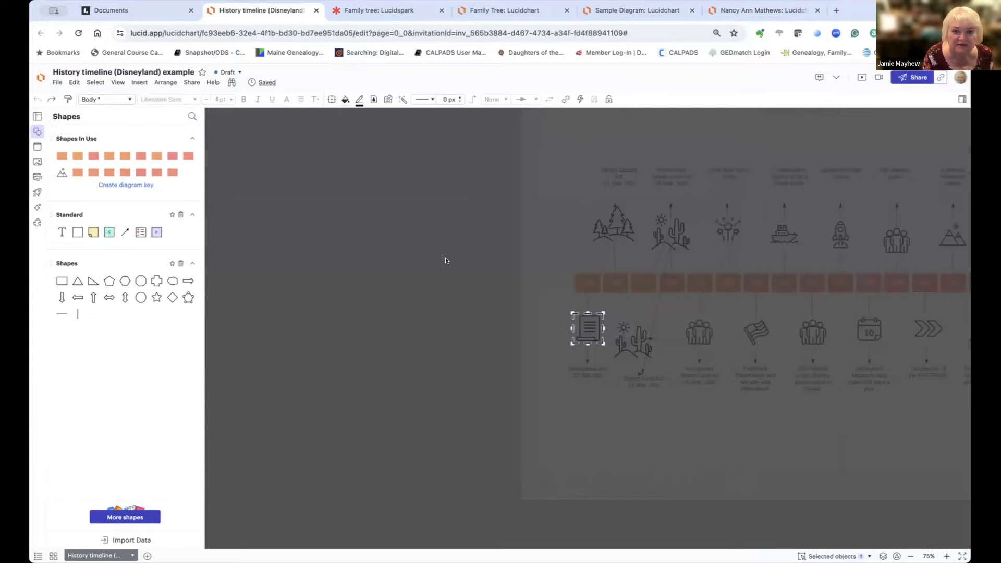
left_click(553, 295)
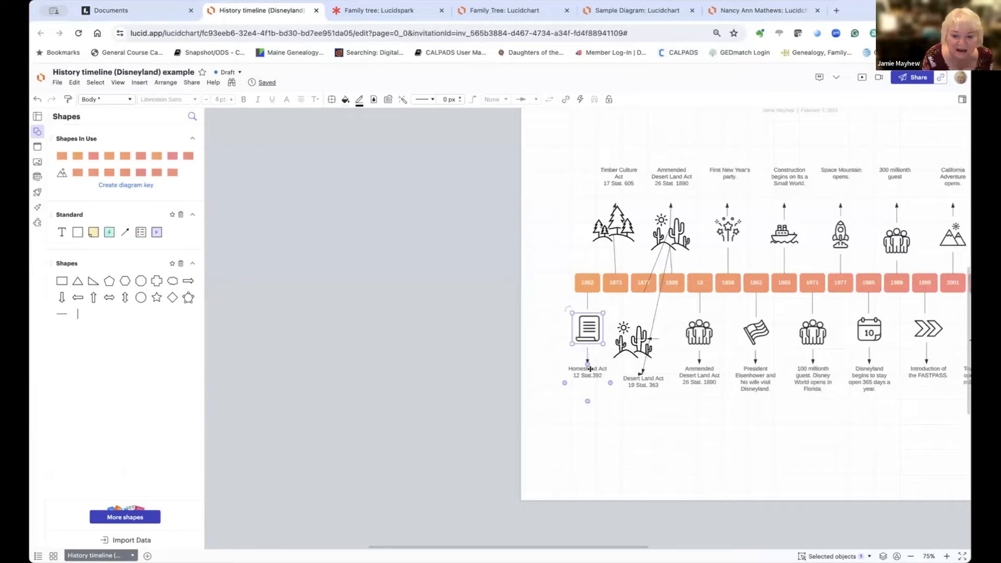
left_click(574, 152)
Step: Return to the My documents list via the Lucid logo
scroll(551, 218, "right", 10)
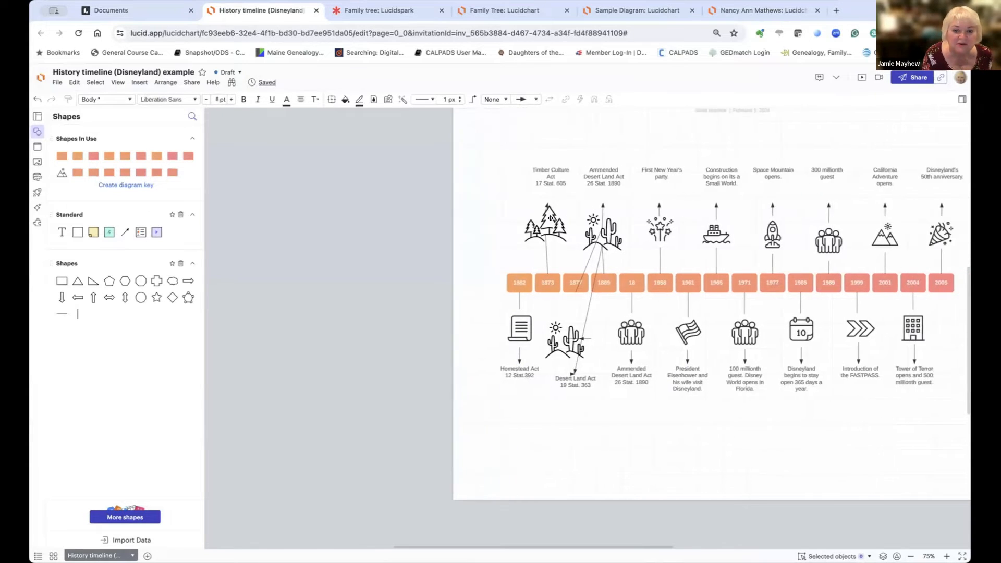
scroll(550, 218, "up", 2)
scroll(551, 218, "left", 2)
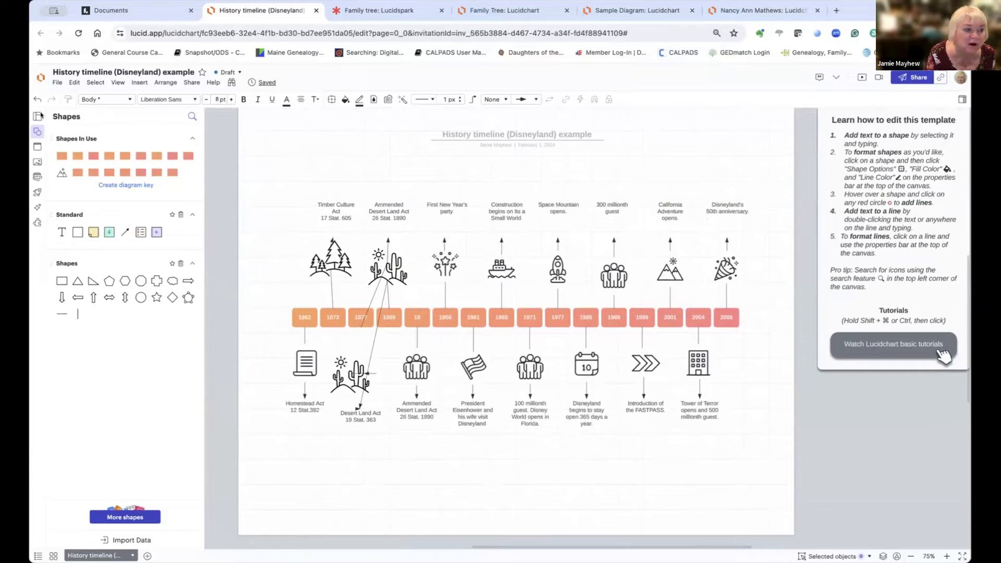
left_click(39, 77)
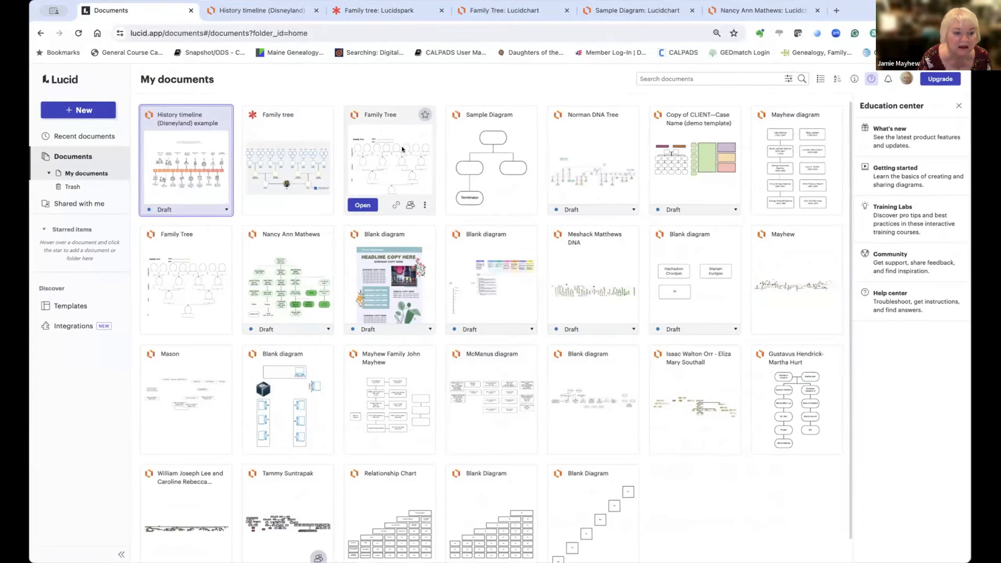
Step: Open the Family Tree diagram and bring up fill colour options for its bottom circle
left_click(203, 268)
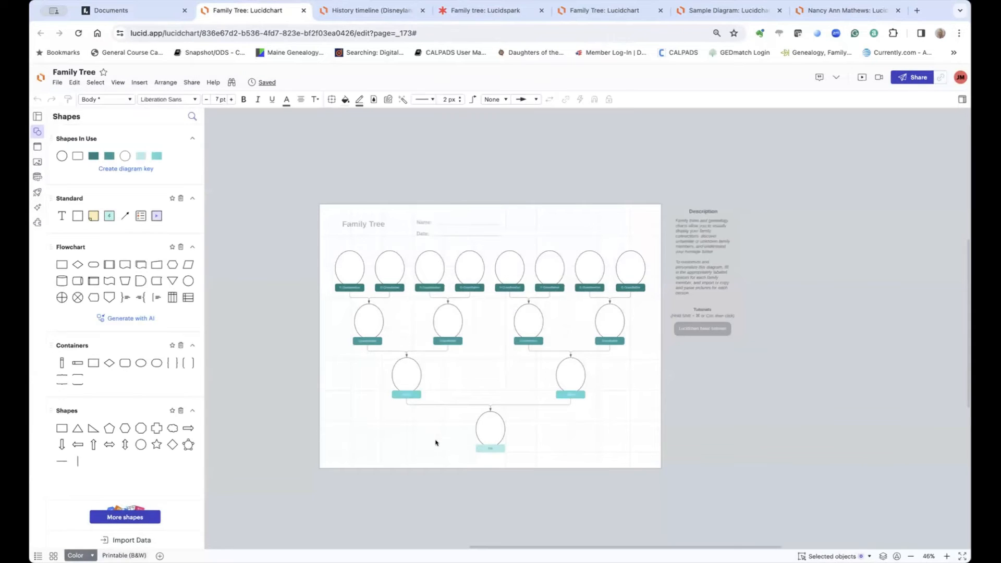
left_click(485, 423)
right_click(484, 424)
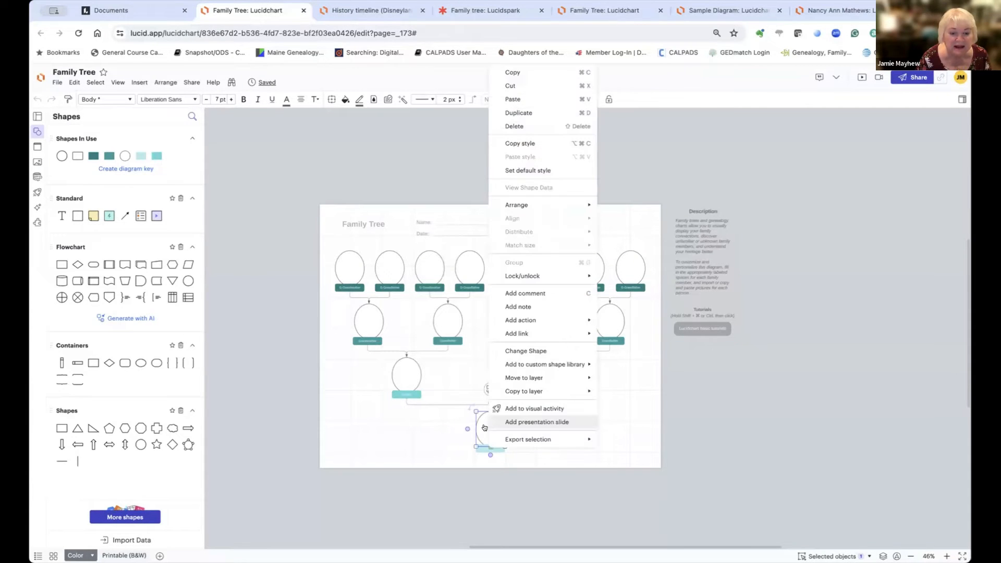
left_click(439, 425)
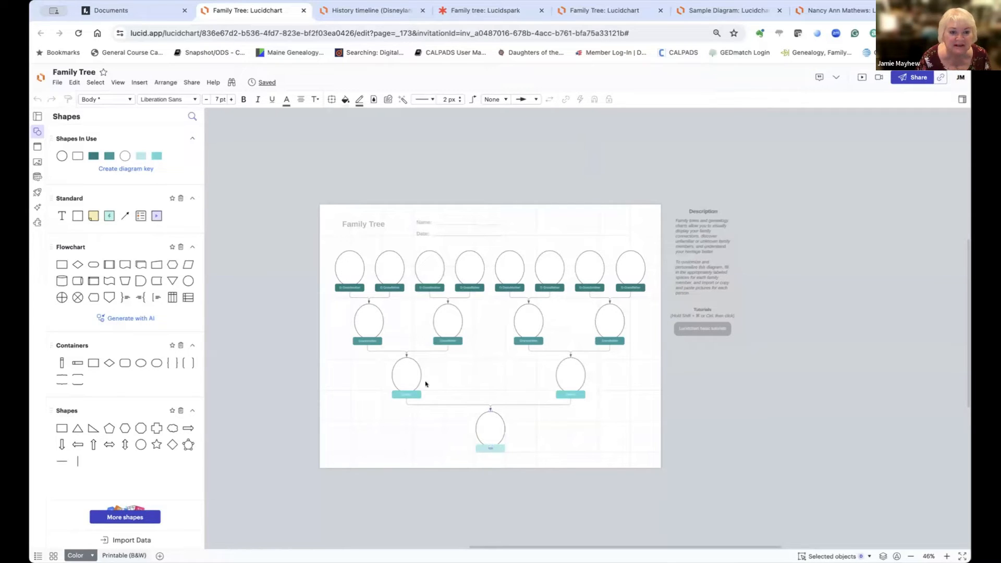
left_click(489, 425)
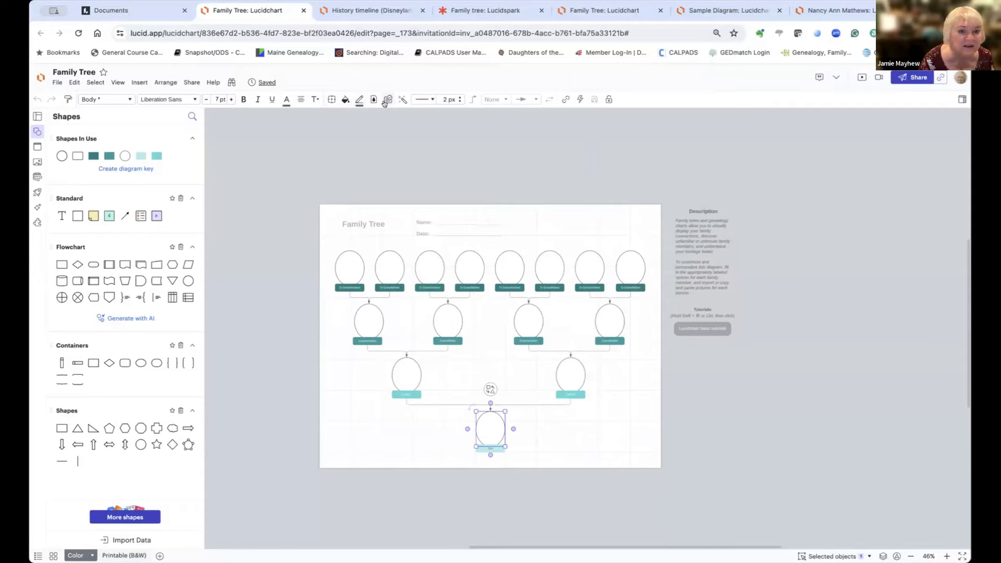
left_click(343, 101)
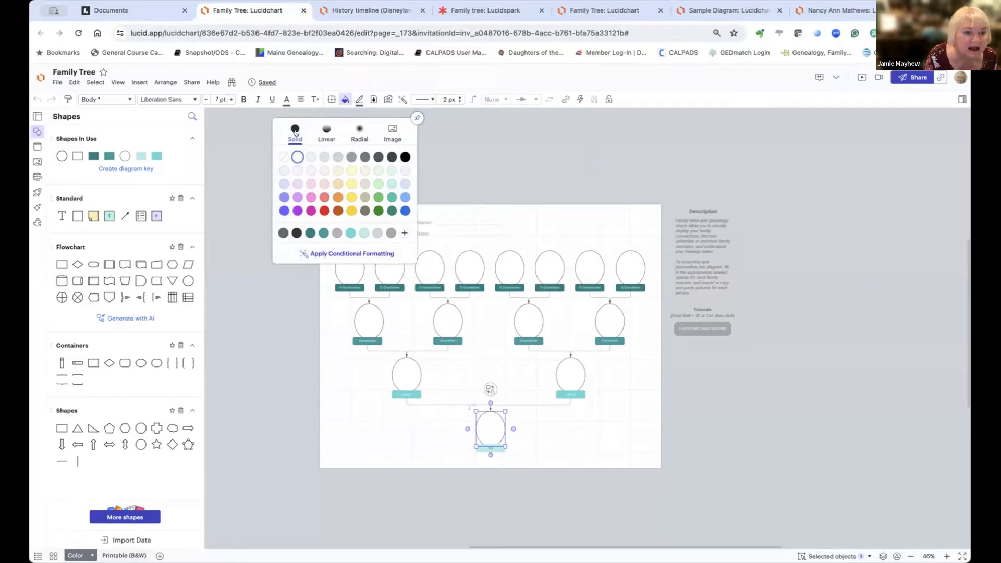
Step: Fill the bottom circle with the image socalscanning02792.jpg
left_click(395, 133)
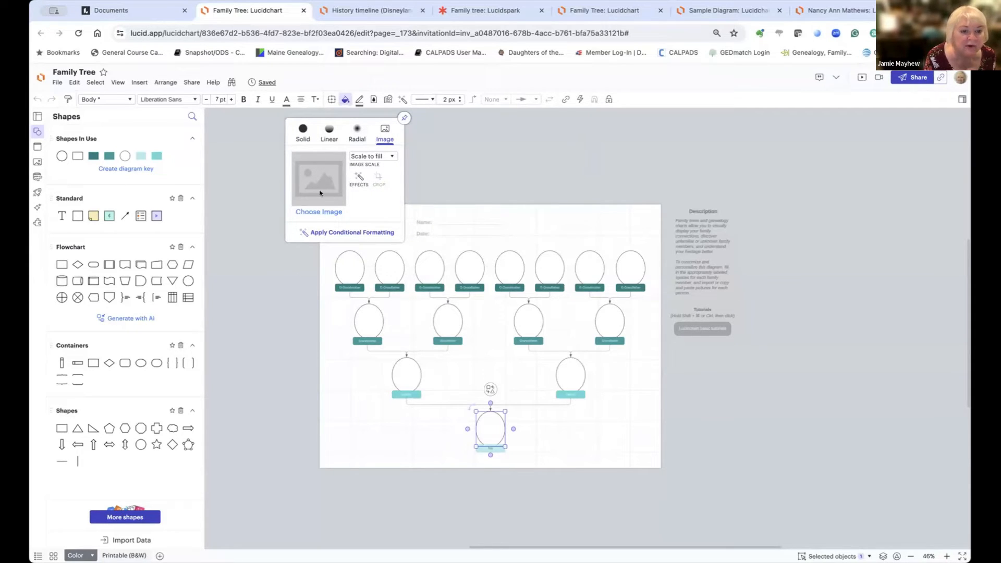
left_click(318, 211)
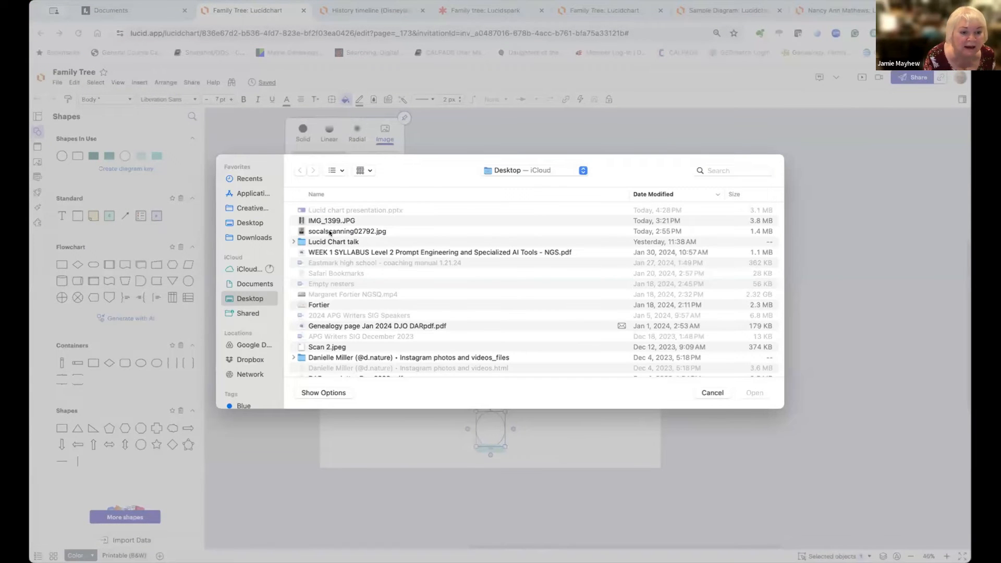
double_click(329, 233)
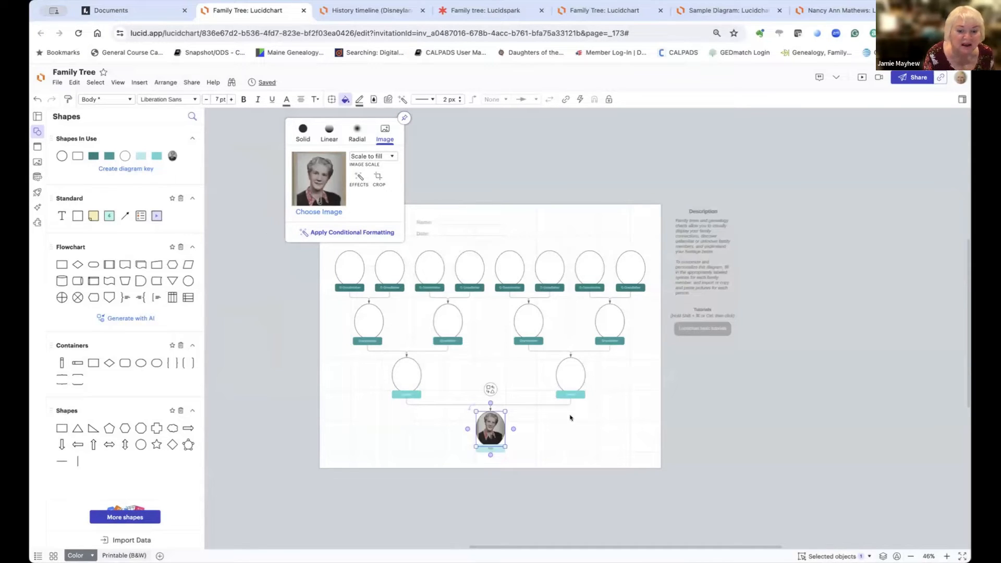
left_click(549, 420)
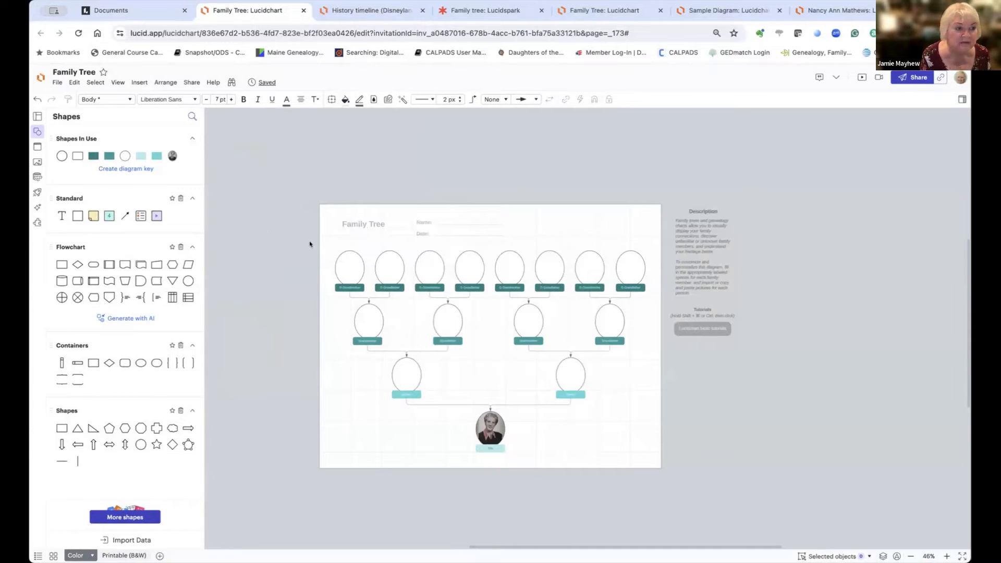
Step: Return to Documents and create a new Blank Lucidchart document
left_click(37, 78)
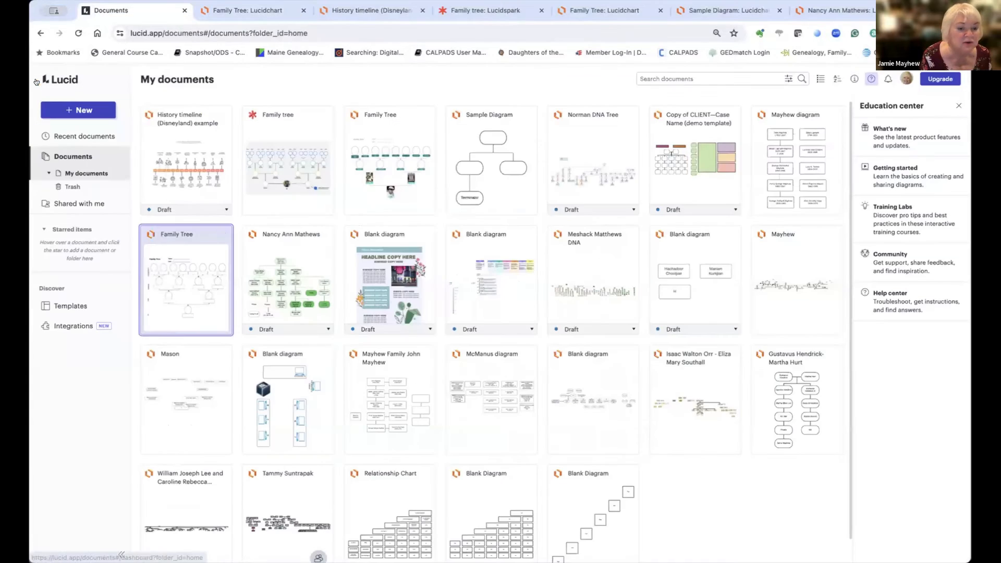
mouse_move(690, 419)
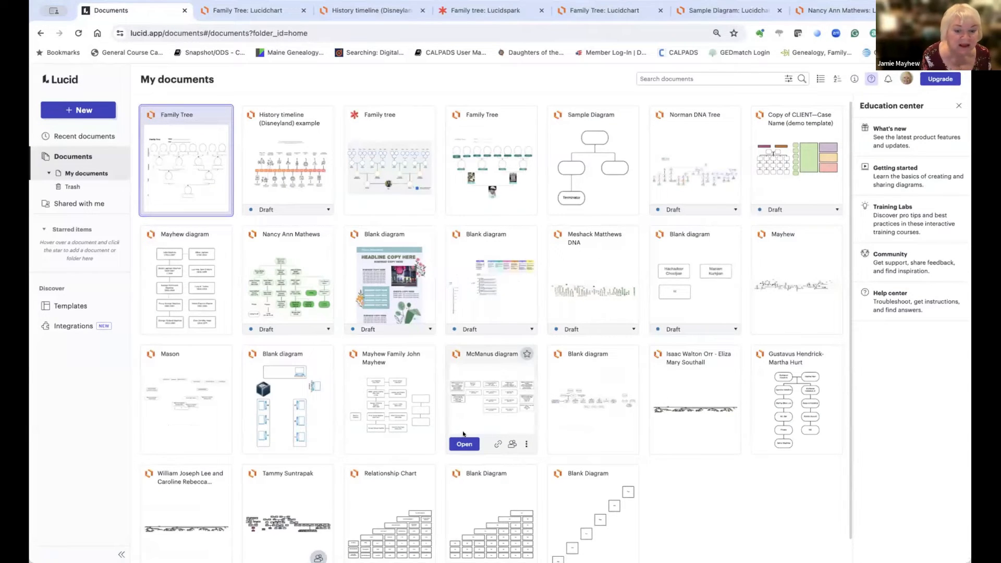
left_click(78, 110)
mouse_move(73, 128)
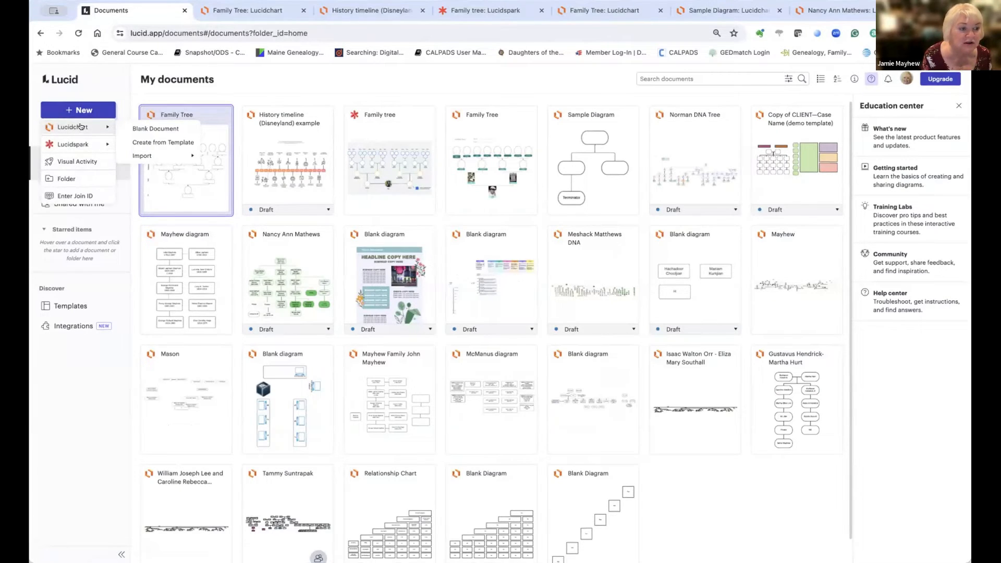
left_click(148, 131)
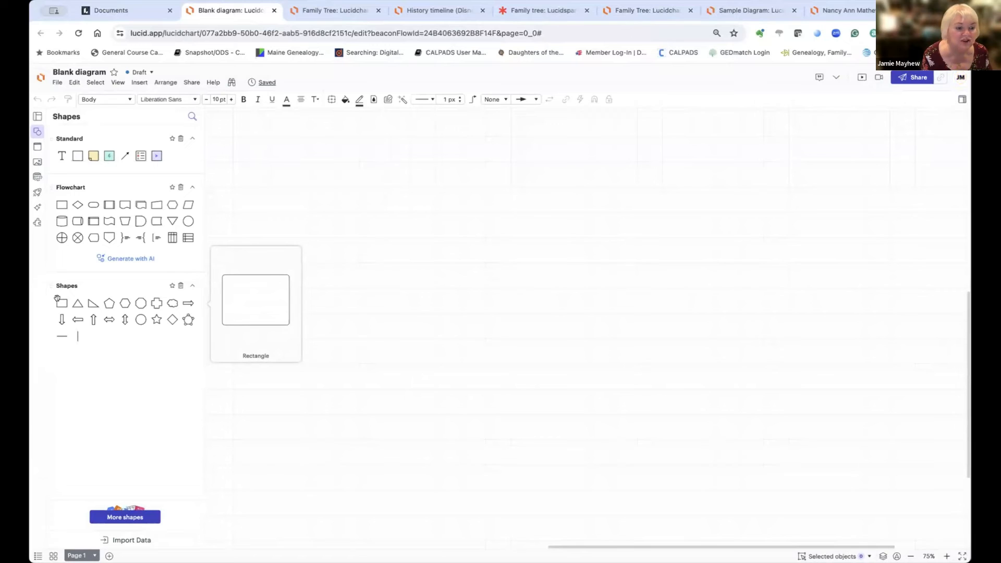
Step: Place a wide, short rectangle near the top of the page labelled 'Great Grandfather'
left_click_drag(57, 299, 107, 289)
left_click_drag(227, 251, 432, 148)
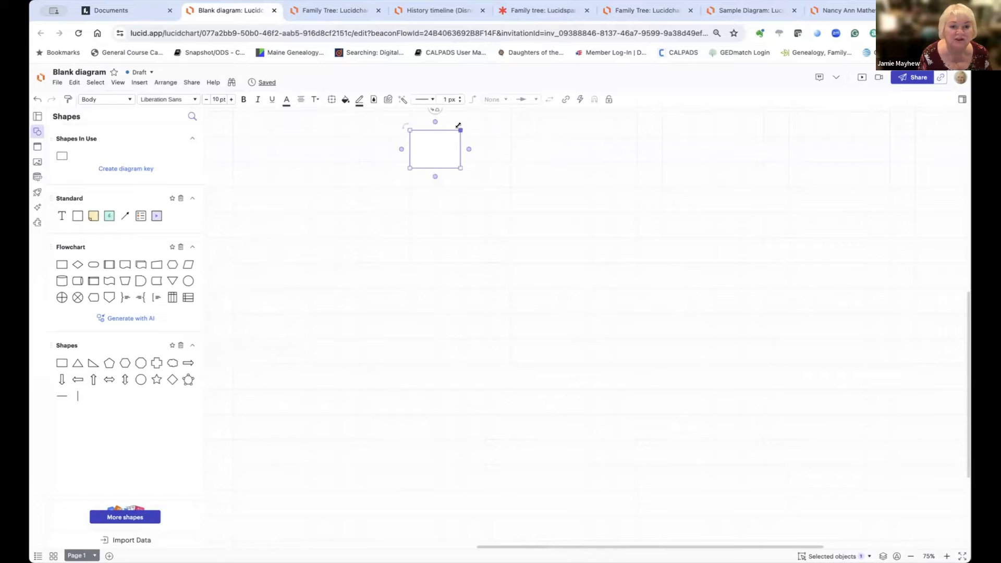
left_click_drag(460, 129, 505, 149)
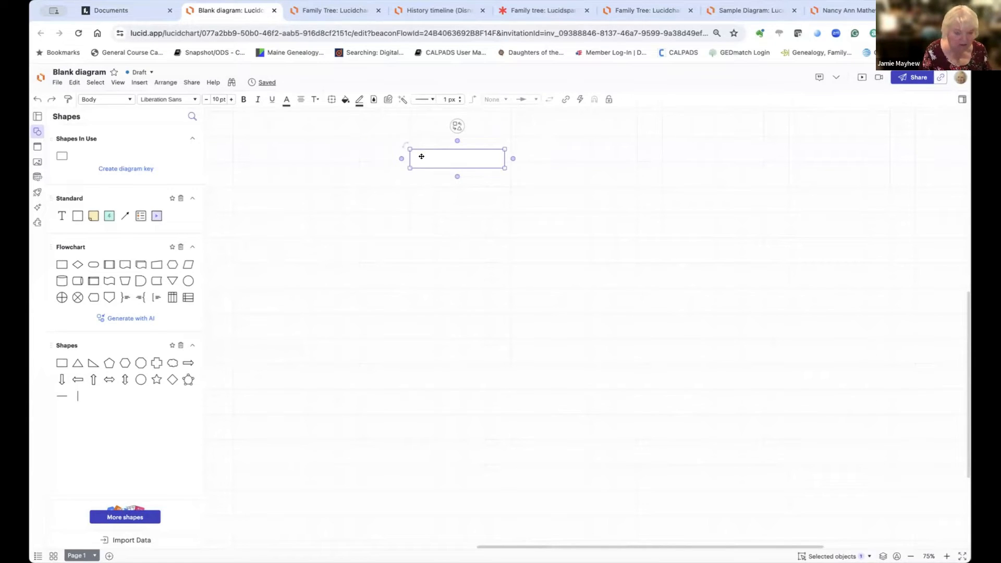
type("Gi")
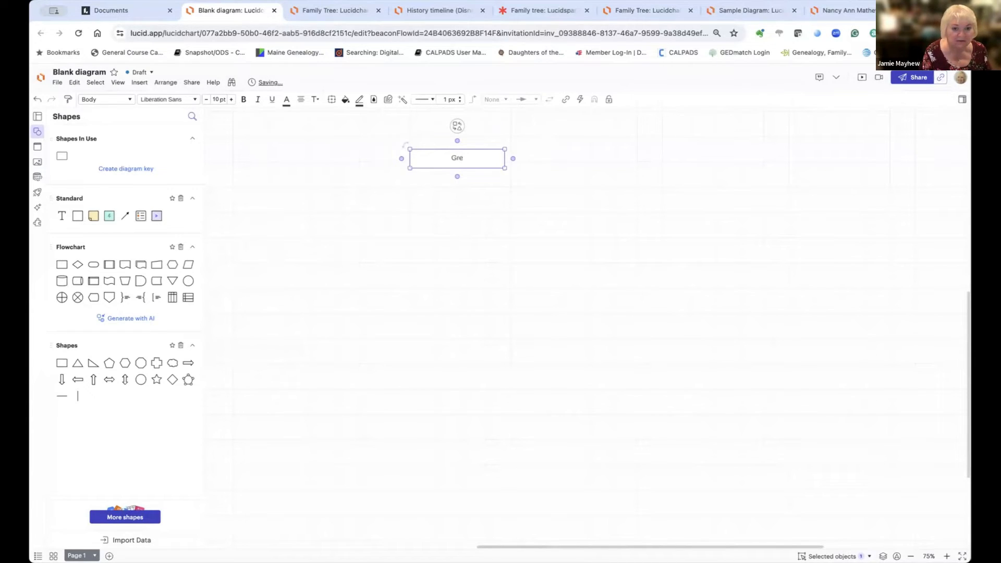
type("eat")
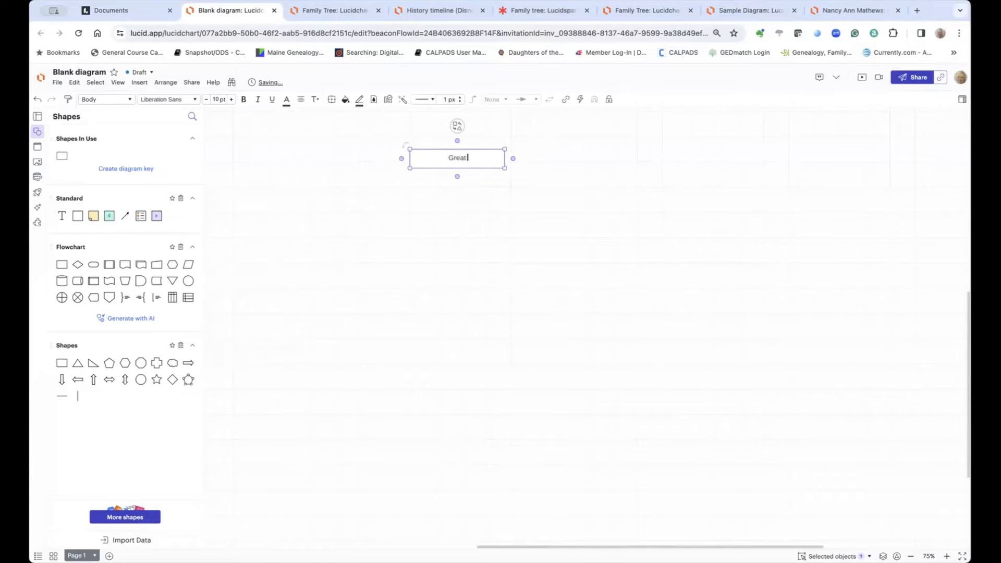
type(" Grandfather")
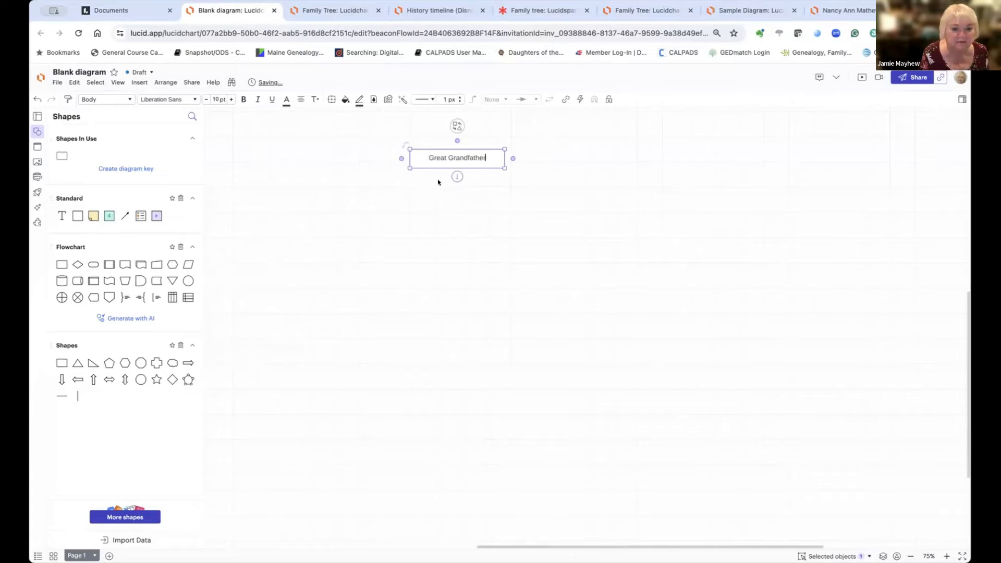
left_click(437, 180)
left_click(471, 155)
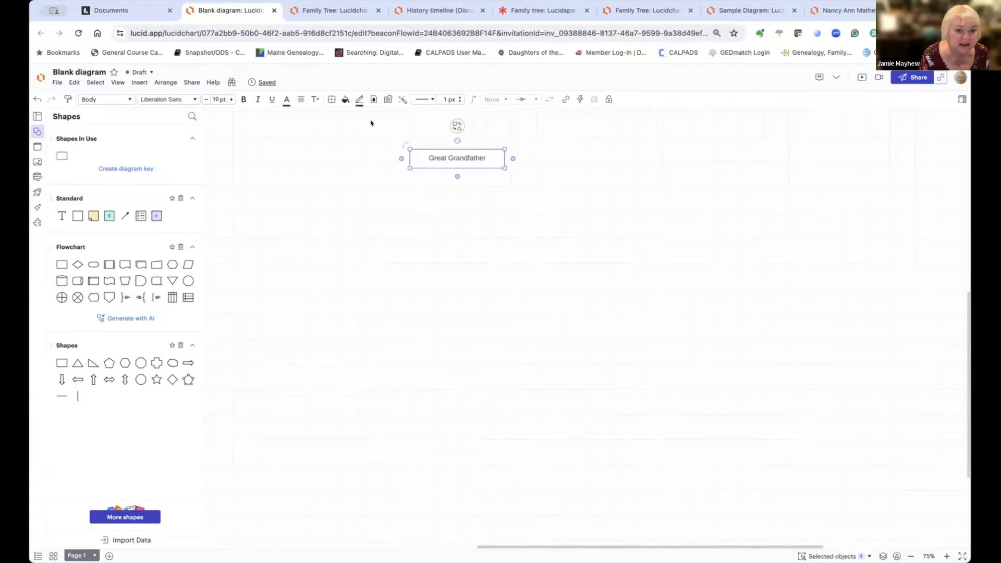
Step: Fill the Great Grandfather box pale blue
left_click(344, 101)
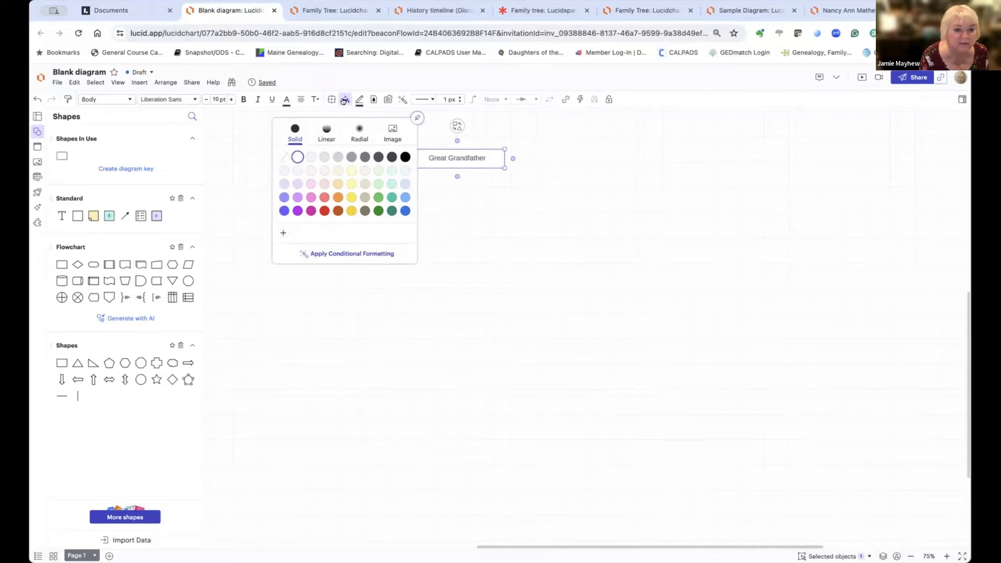
left_click(406, 184)
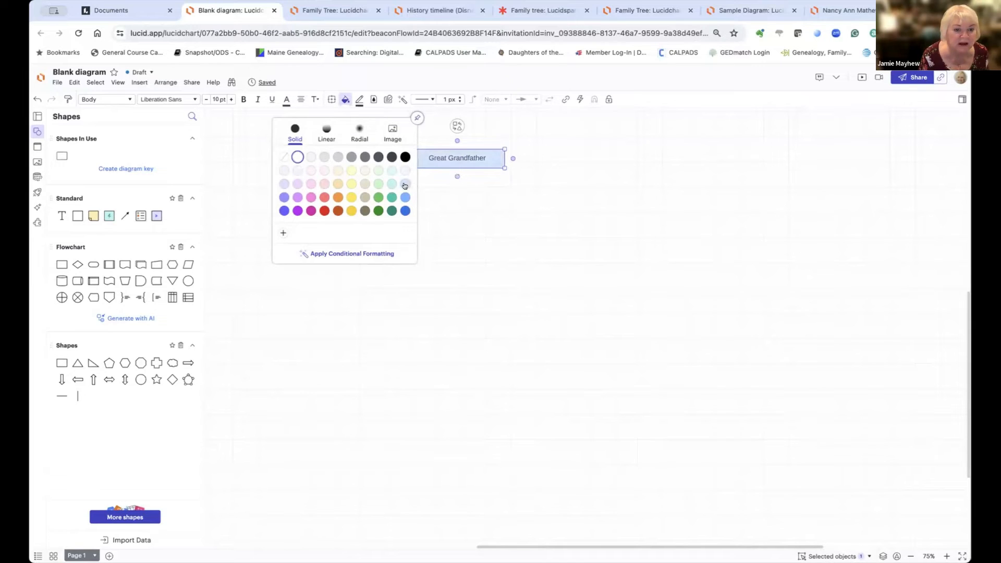
left_click(429, 201)
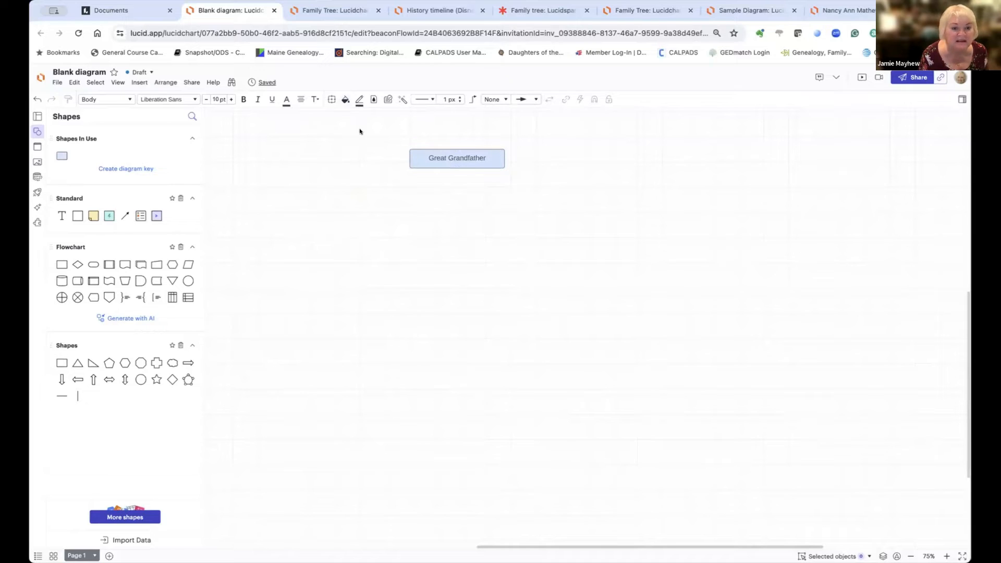
Step: Add four connected Rectangle boxes branching off the Great Grandfather box
mouse_move(503, 157)
left_click(503, 157)
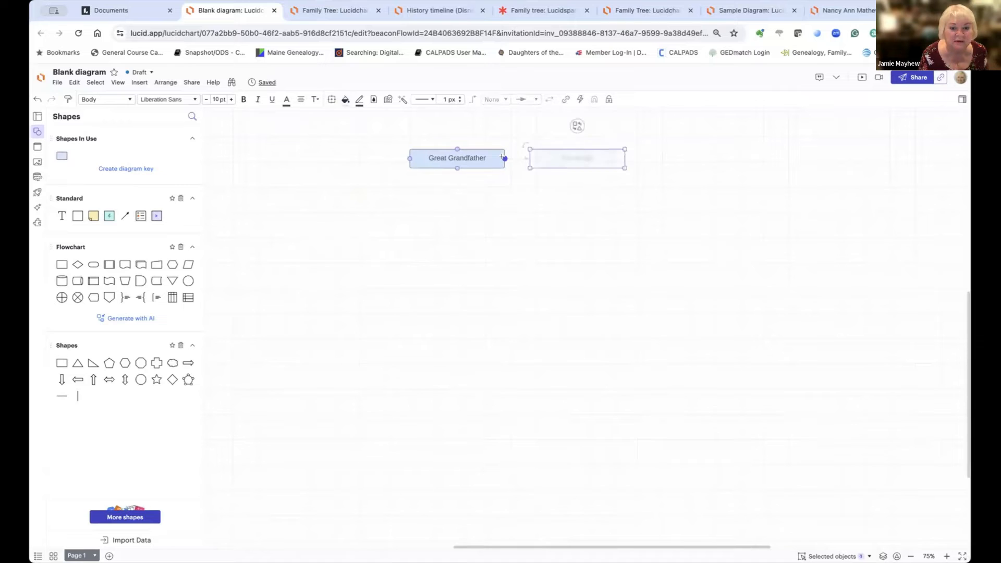
left_click(503, 157)
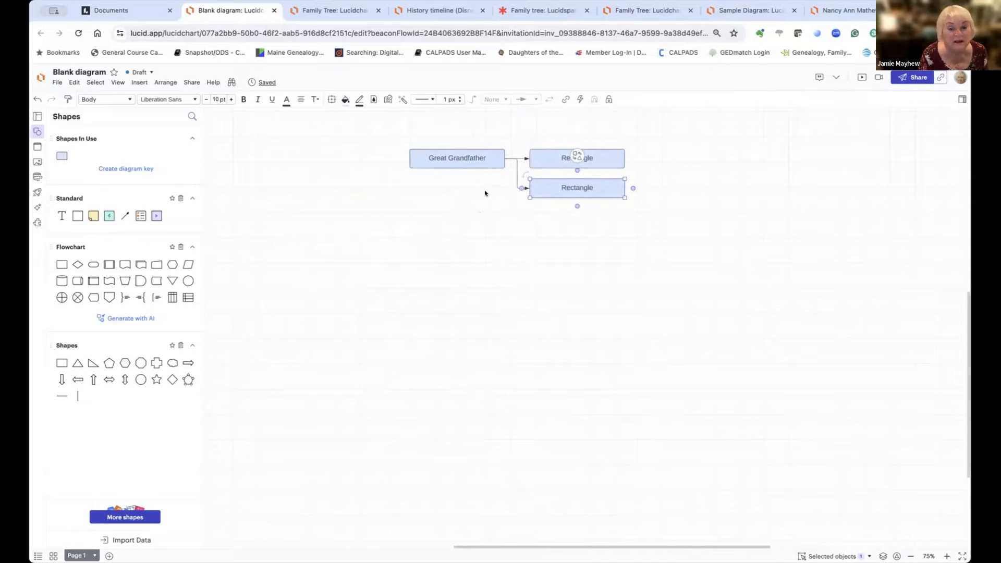
left_click(503, 158)
left_click(503, 158)
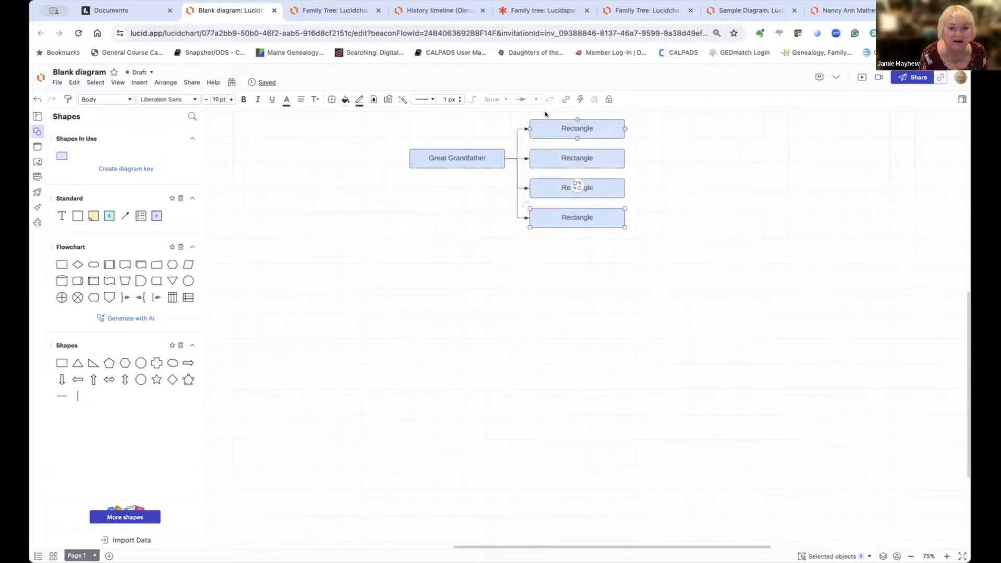
Step: Set the connectors' arrowheads to None, then select the four Rectangle boxes
left_click_drag(655, 115, 386, 238)
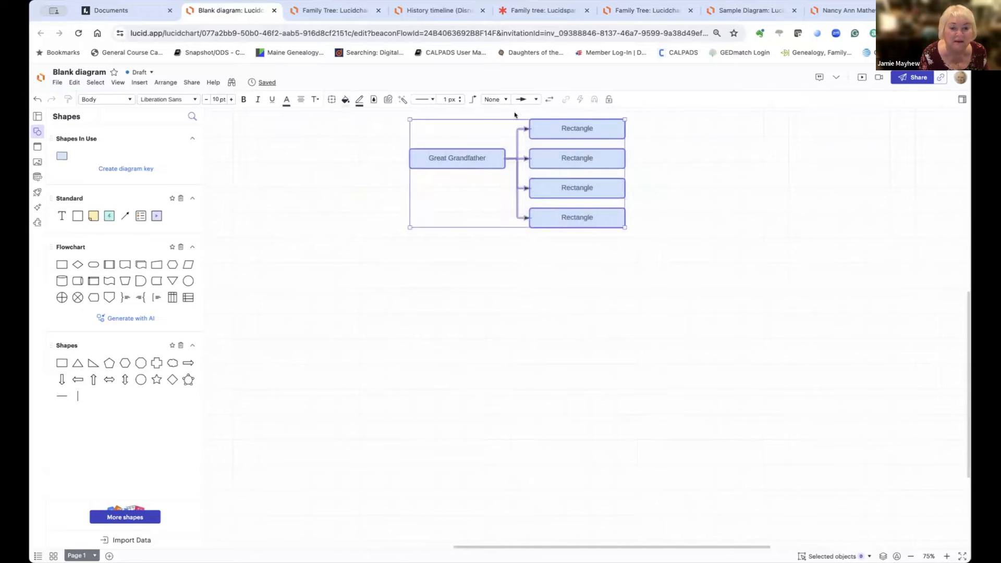
left_click(532, 100)
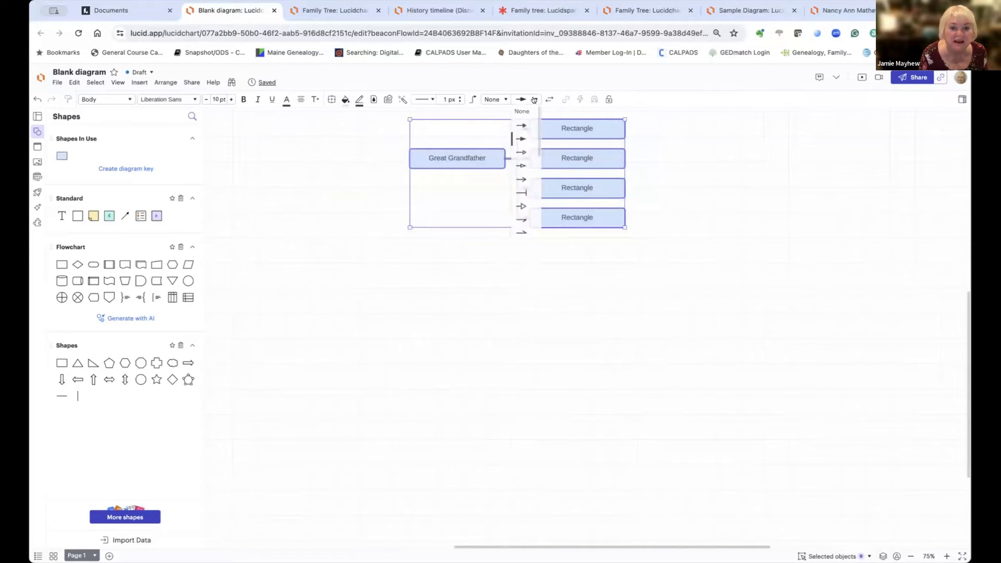
left_click(518, 113)
left_click(688, 217)
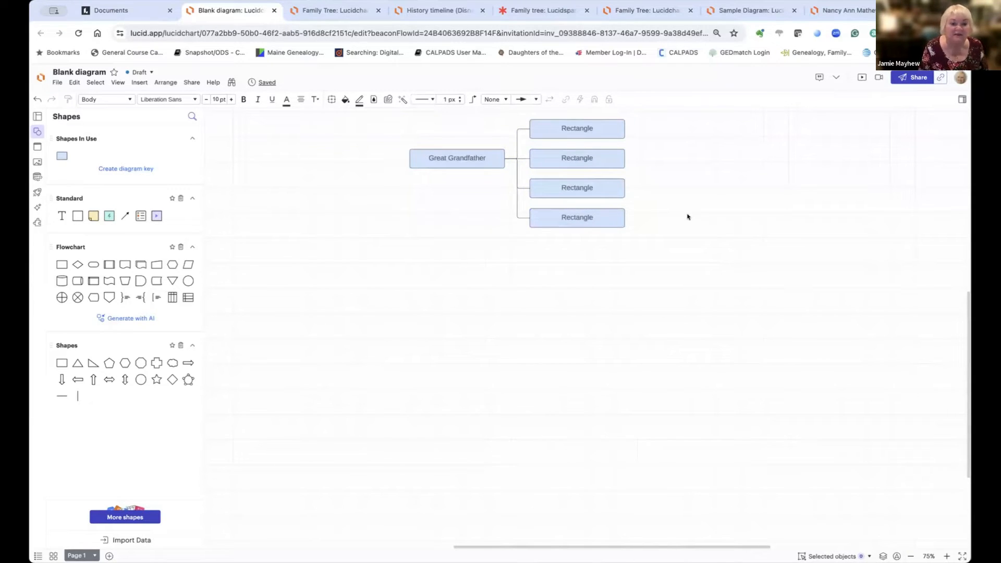
left_click(543, 134)
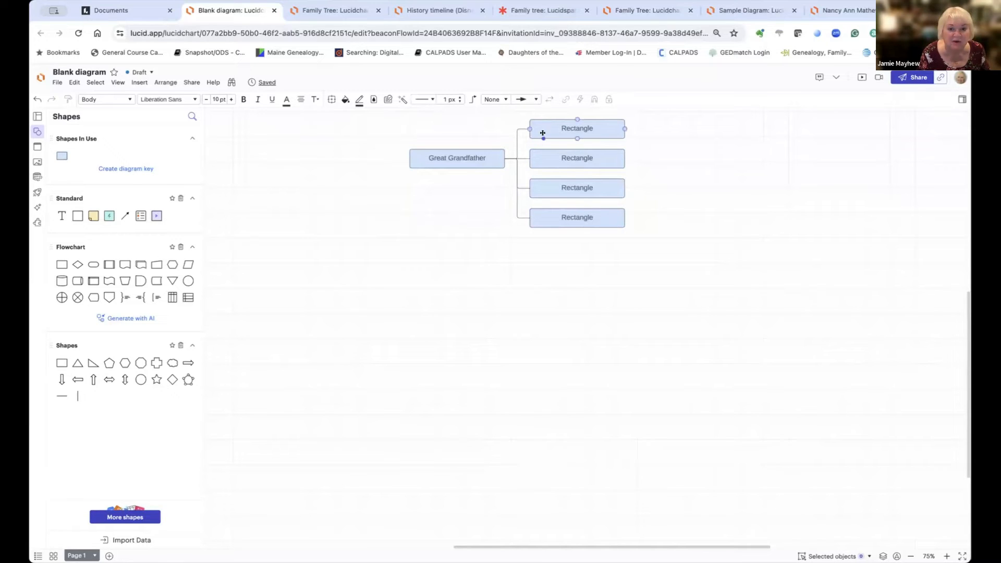
left_click(561, 260)
left_click_drag(501, 115, 515, 189)
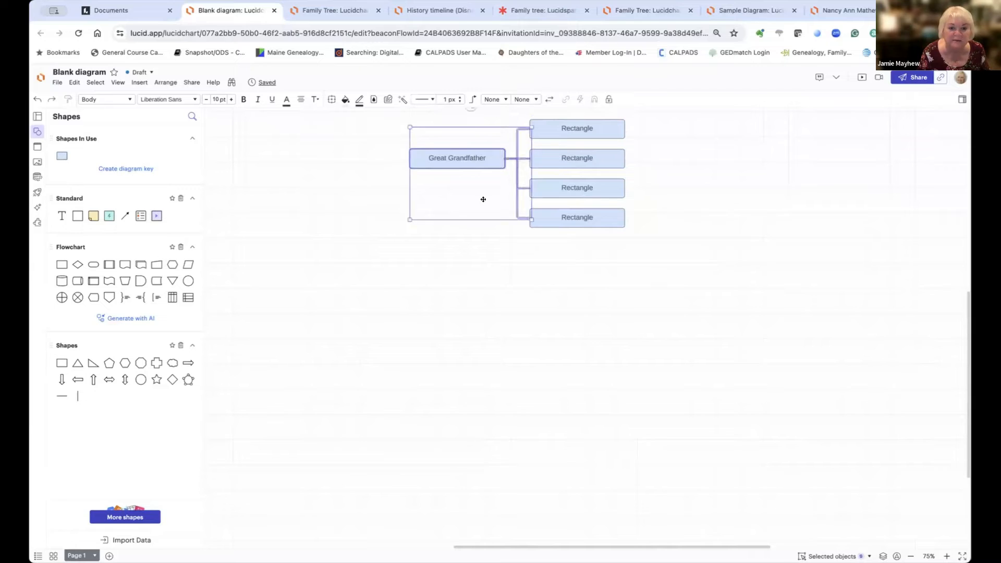
left_click(483, 198)
left_click_drag(645, 186, 506, 257)
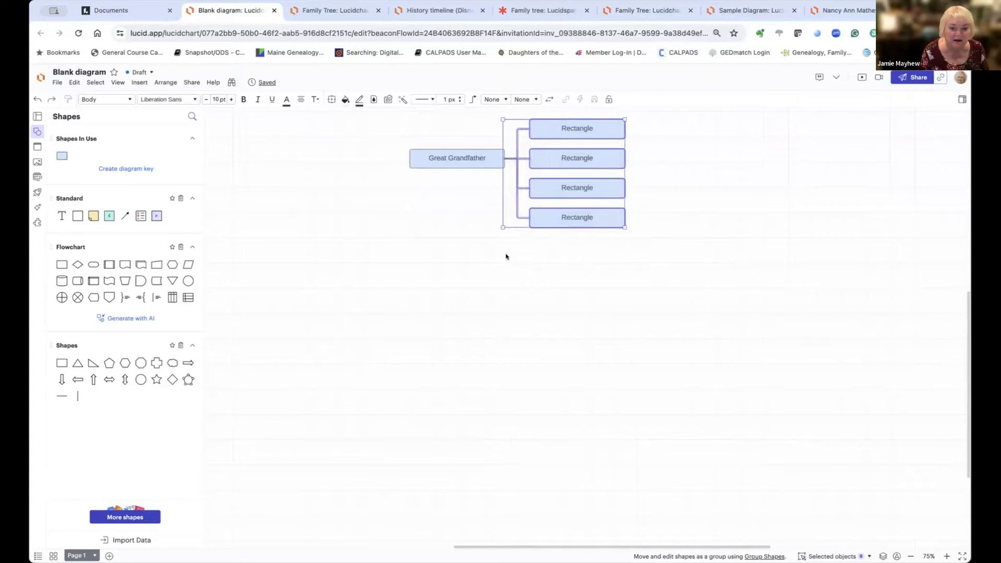
Step: Delete the four Rectangle boxes and add one new plain rectangle connected below Great Grandfather
key("BackSpace")
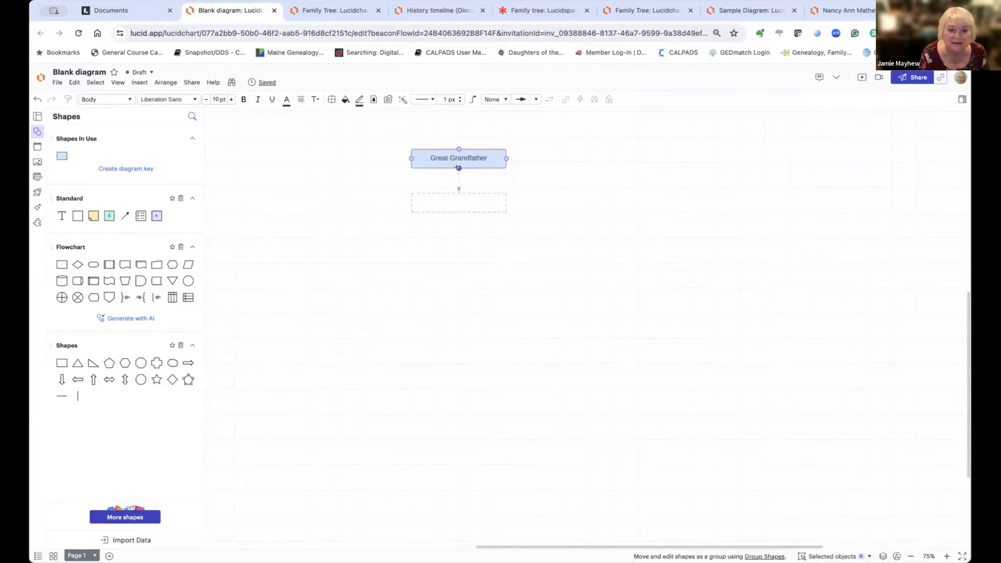
scroll(458, 167, "right", 1)
mouse_move(451, 165)
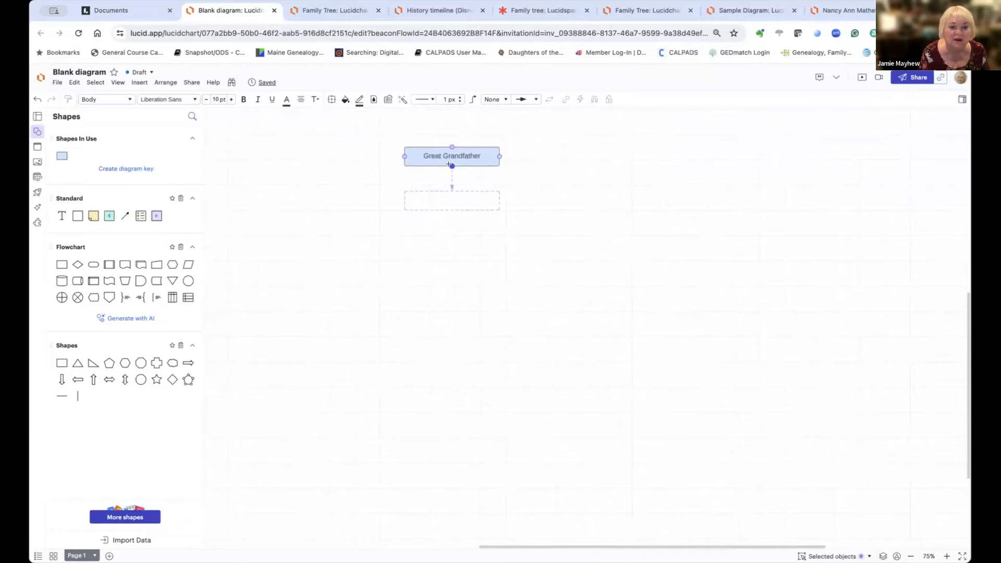
scroll(449, 164, "up", 1)
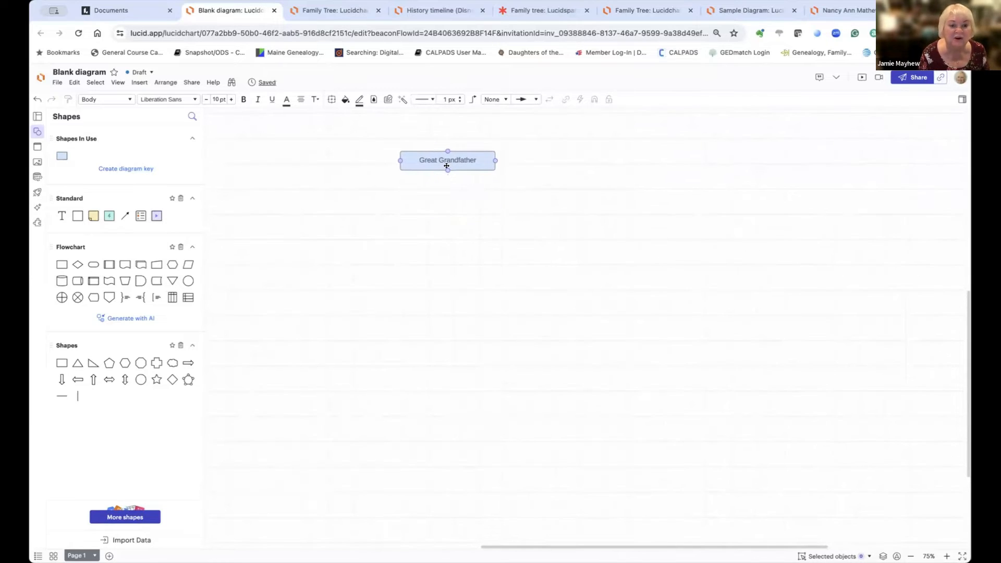
double_click(446, 167)
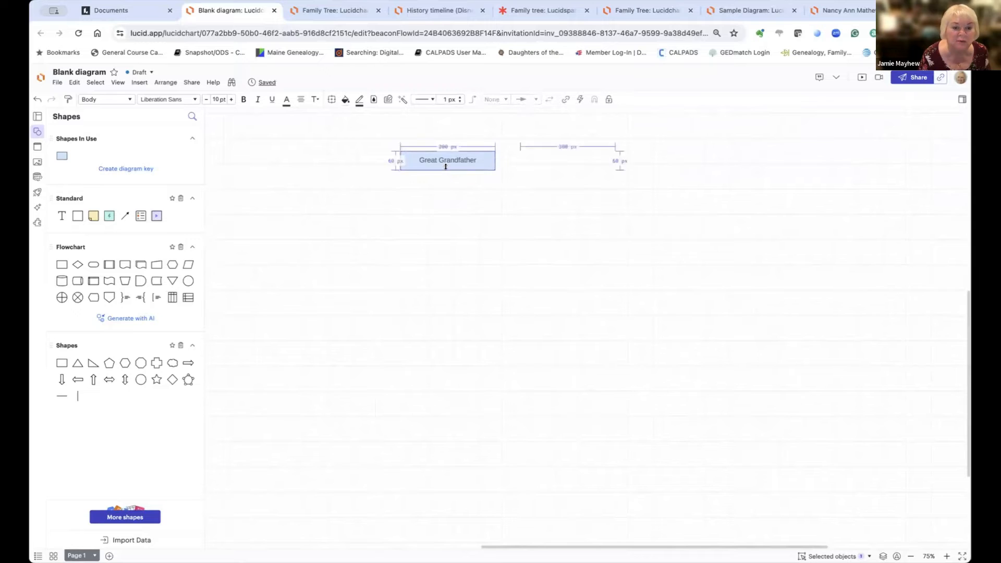
left_click(447, 178)
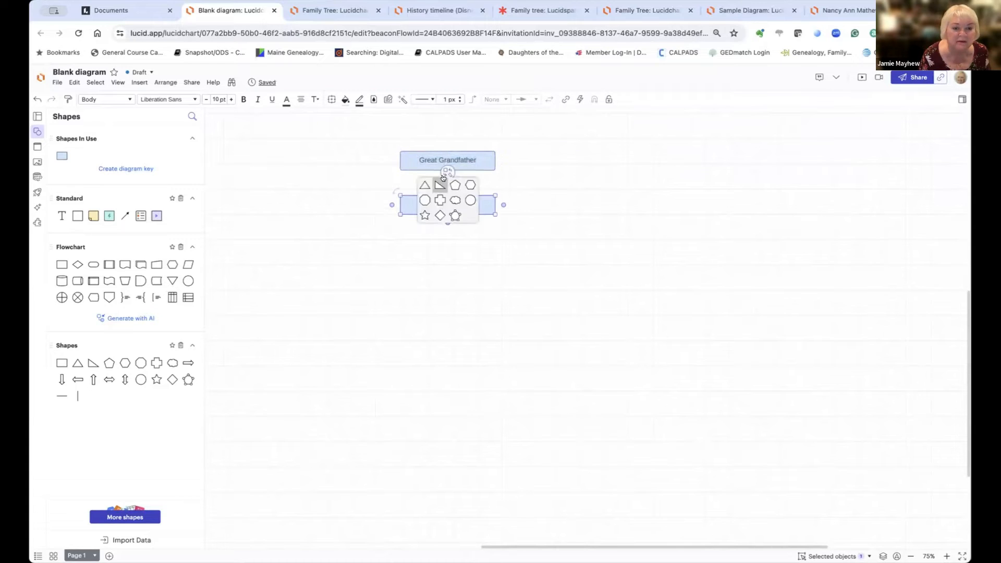
left_click(388, 236)
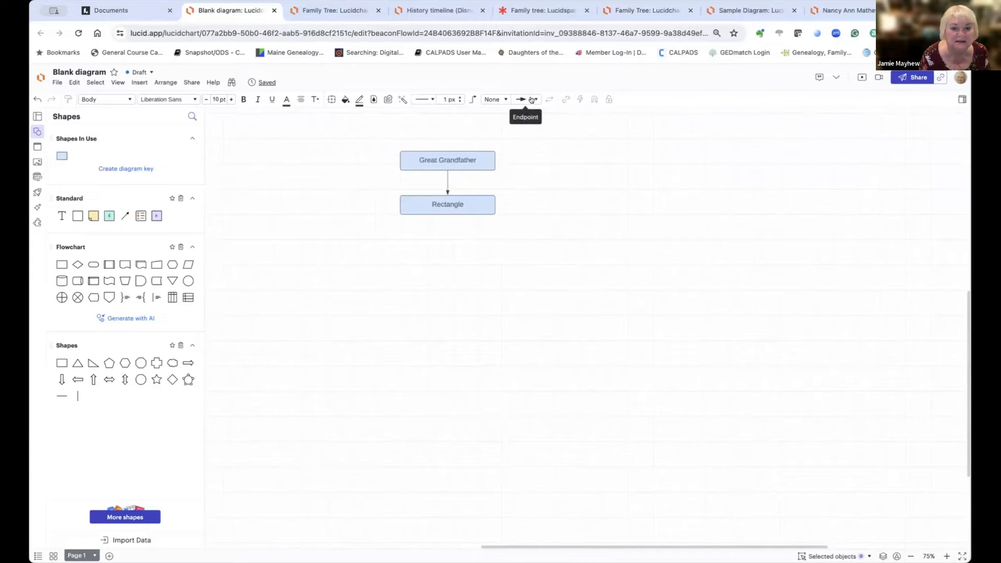
Step: Remove the new connector's arrowhead and move the box down and to the left
left_click(446, 181)
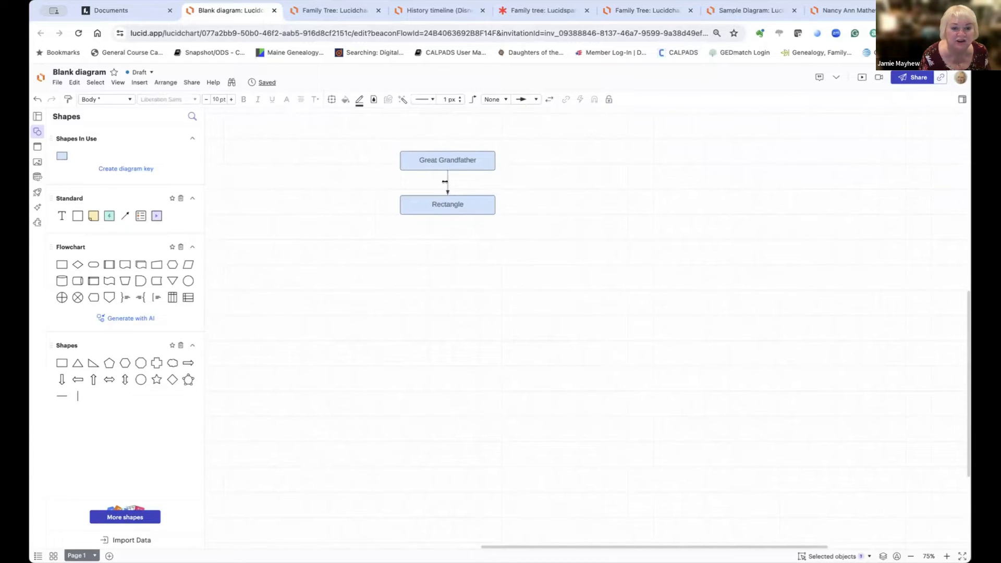
left_click(535, 99)
left_click(524, 111)
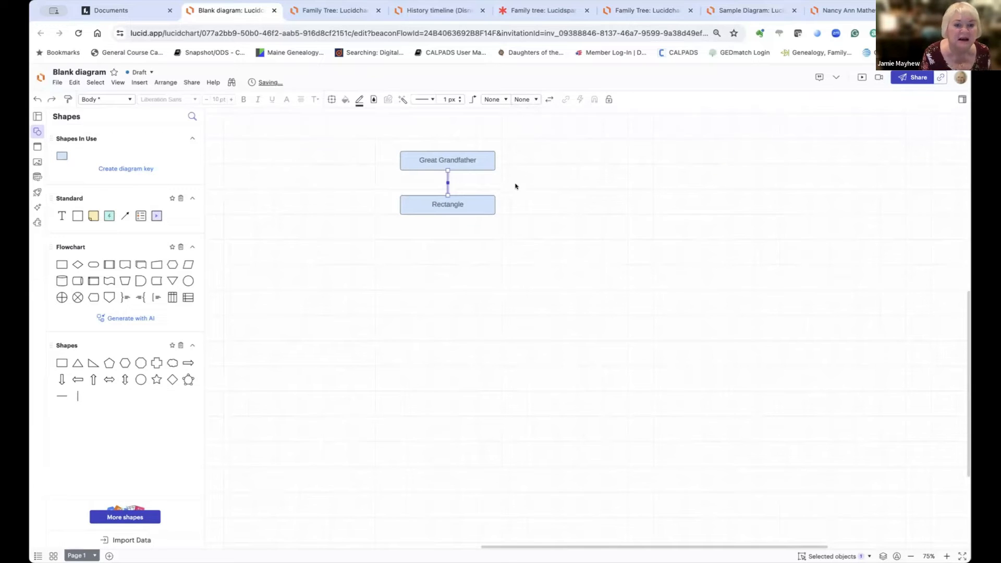
left_click_drag(447, 201, 299, 250)
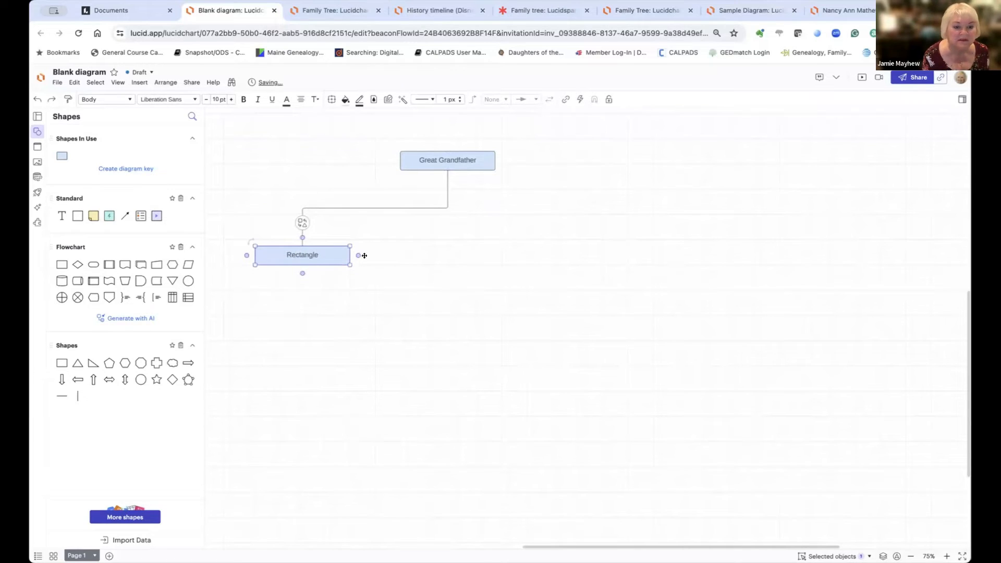
Step: Label the new box 'Grandfather', then select the connector beneath Great Grandfather
double_click(313, 256)
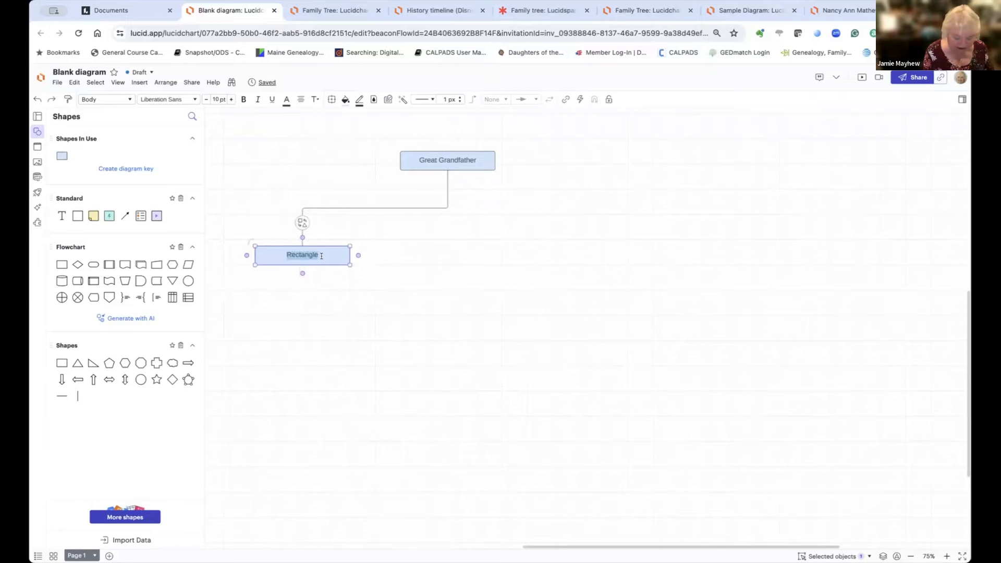
type("Grand")
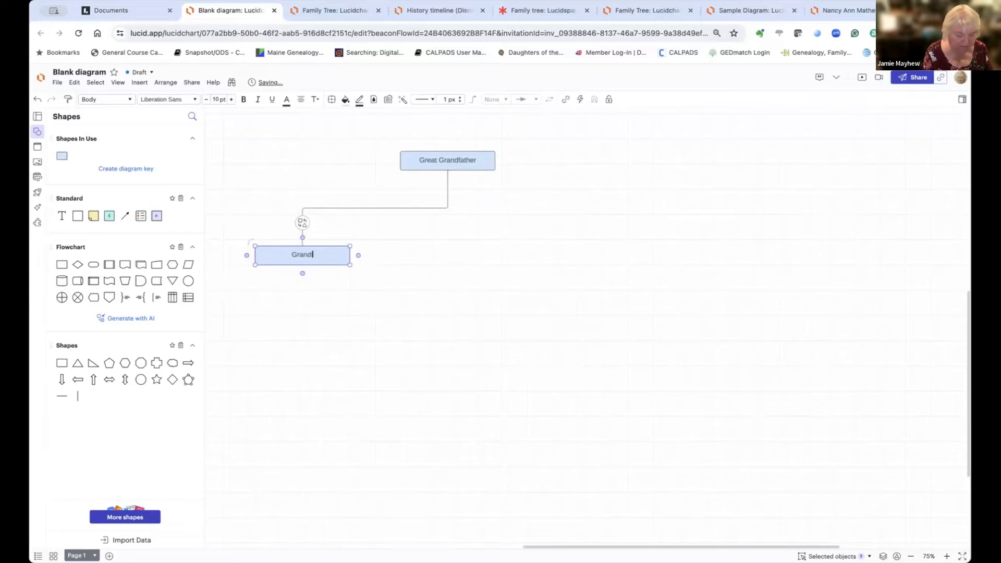
type("father")
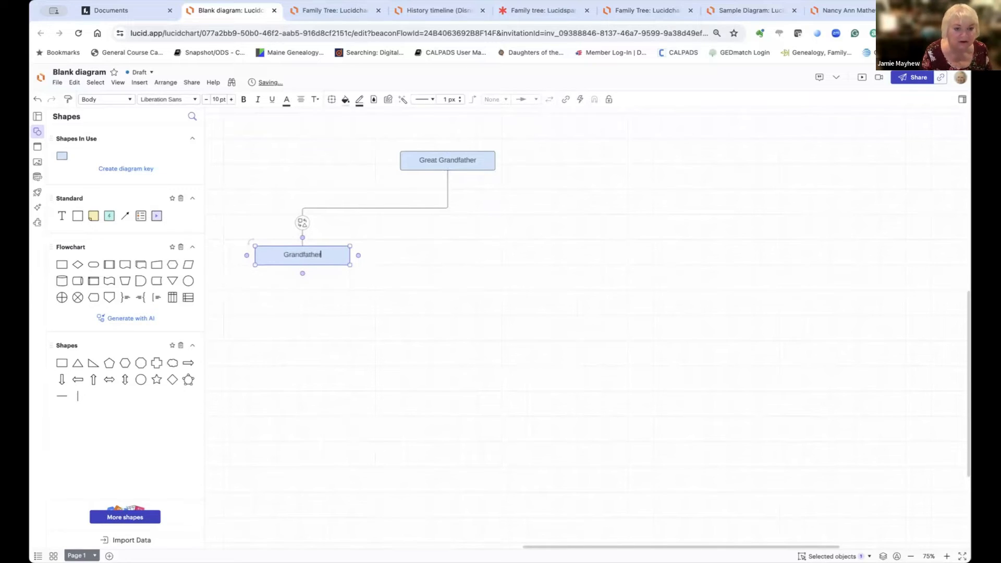
left_click(504, 246)
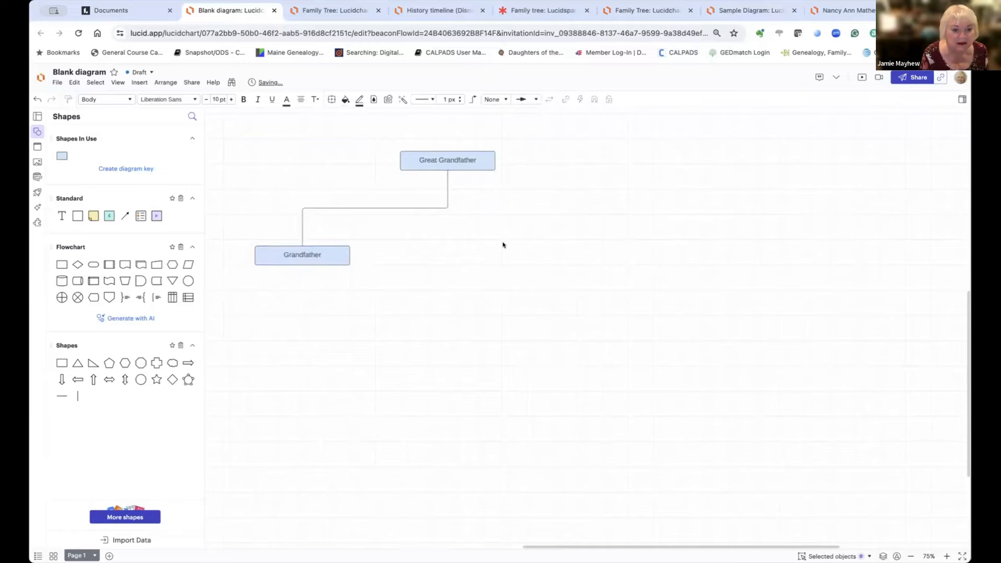
left_click(447, 208)
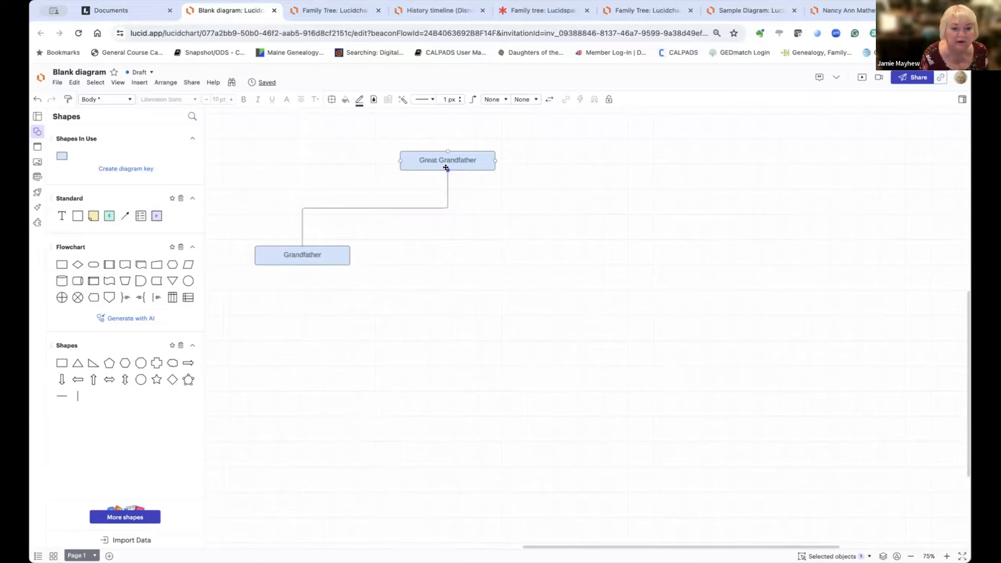
Step: Add a 'Grandmother' text label beside the Grandfather box
double_click(446, 168)
left_click_drag(464, 172, 500, 253)
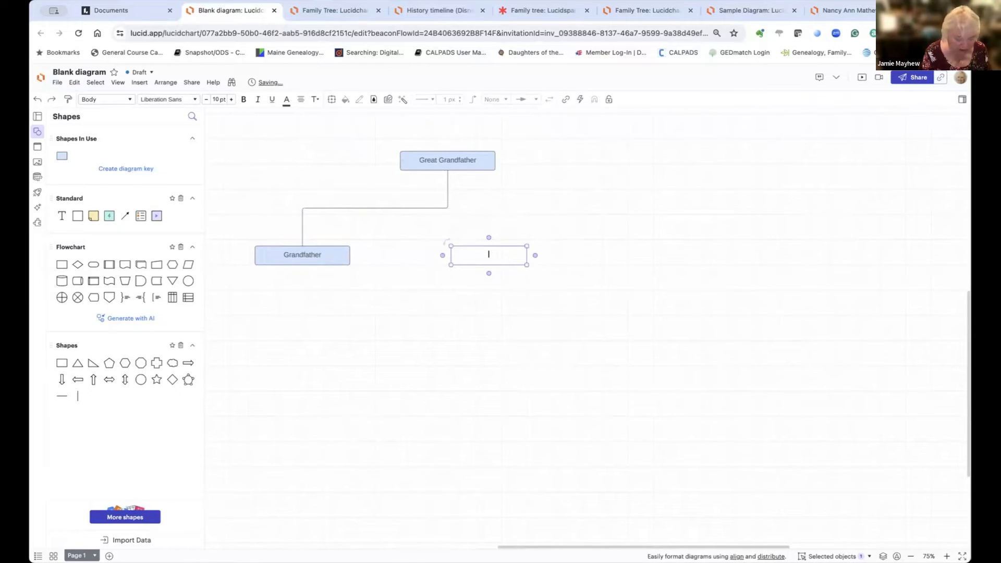
type("Grandmothe")
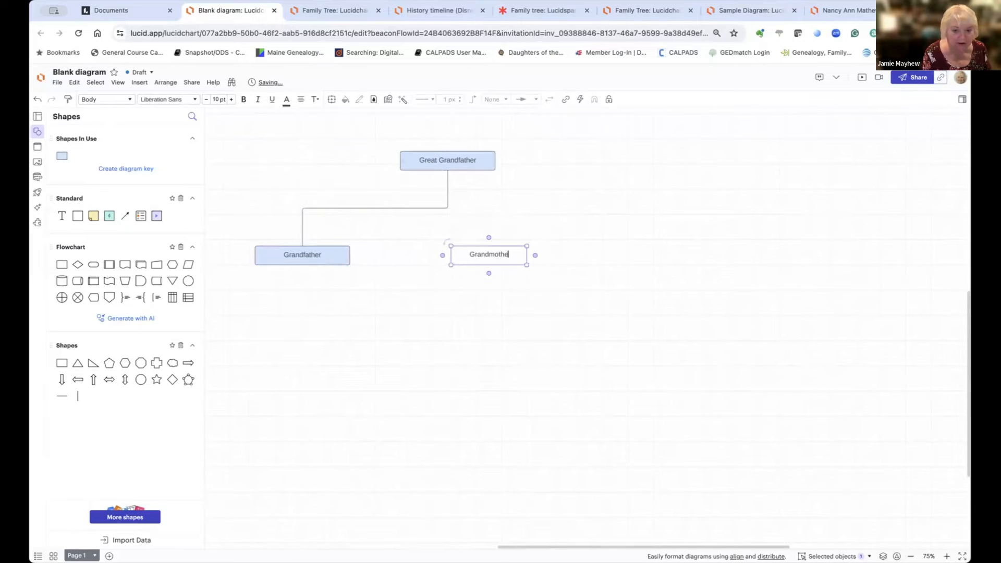
type("r")
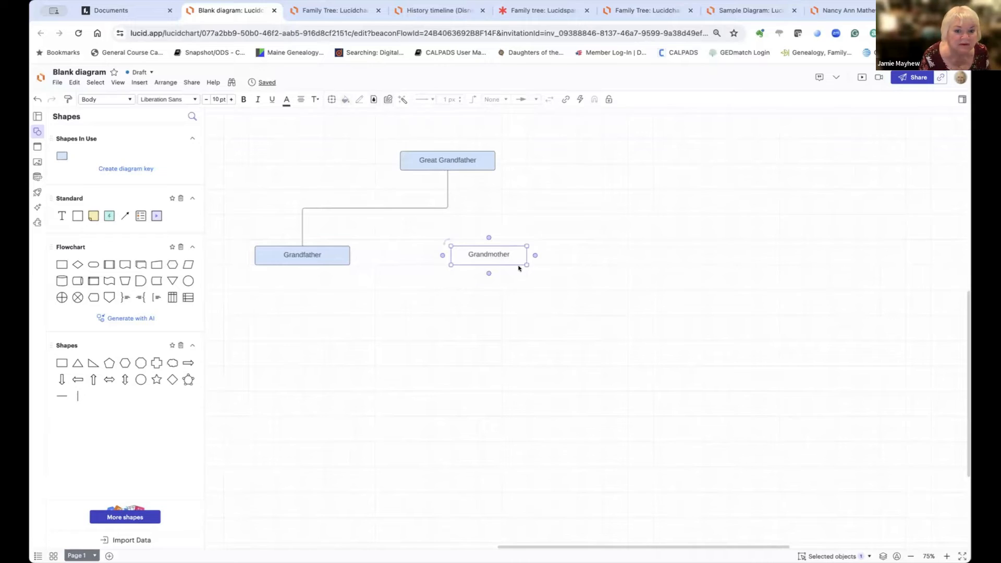
Step: Draw an arrowless connector from the Grandmother text up to Great Grandfather
left_click(352, 144)
left_click(490, 254)
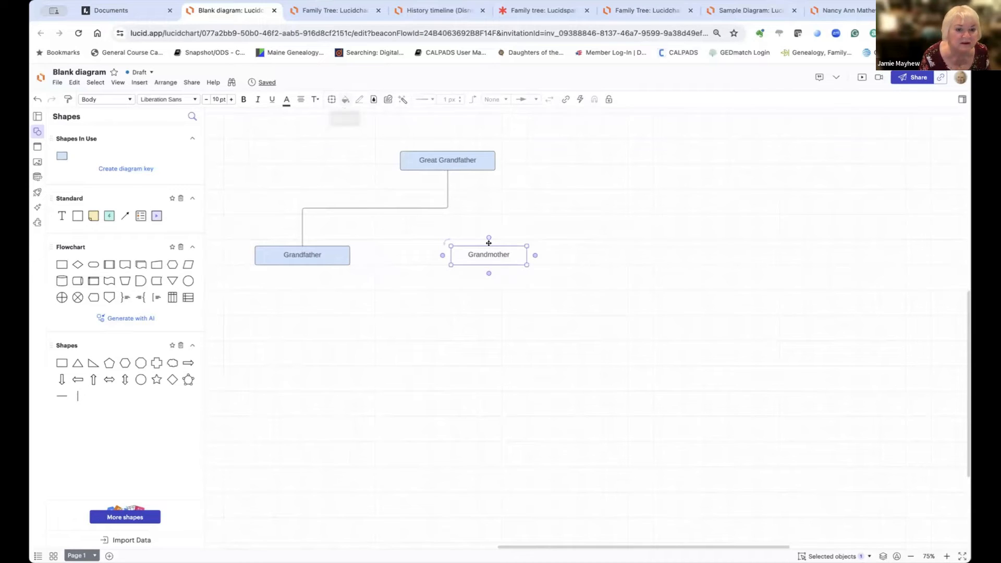
left_click(555, 224)
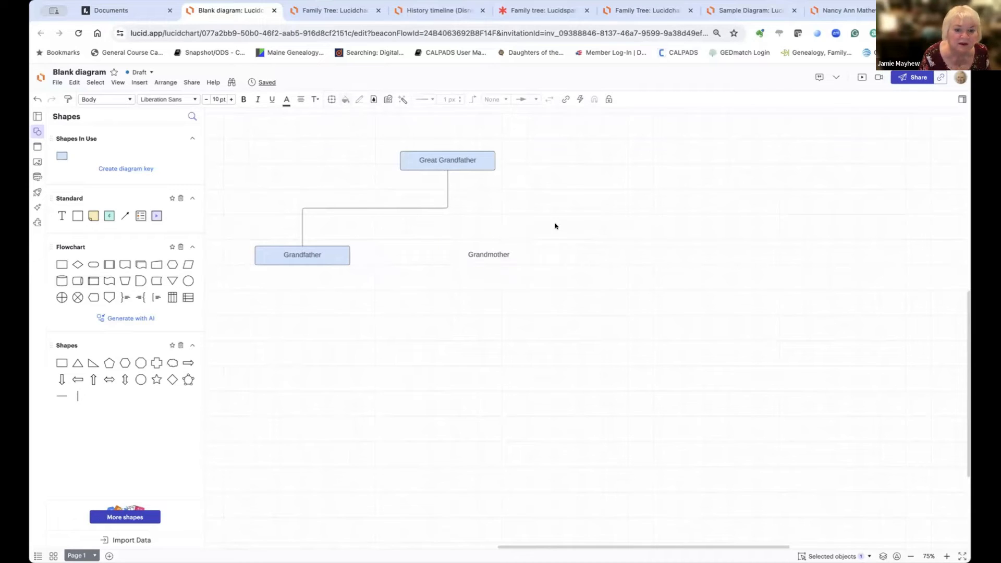
left_click(443, 206)
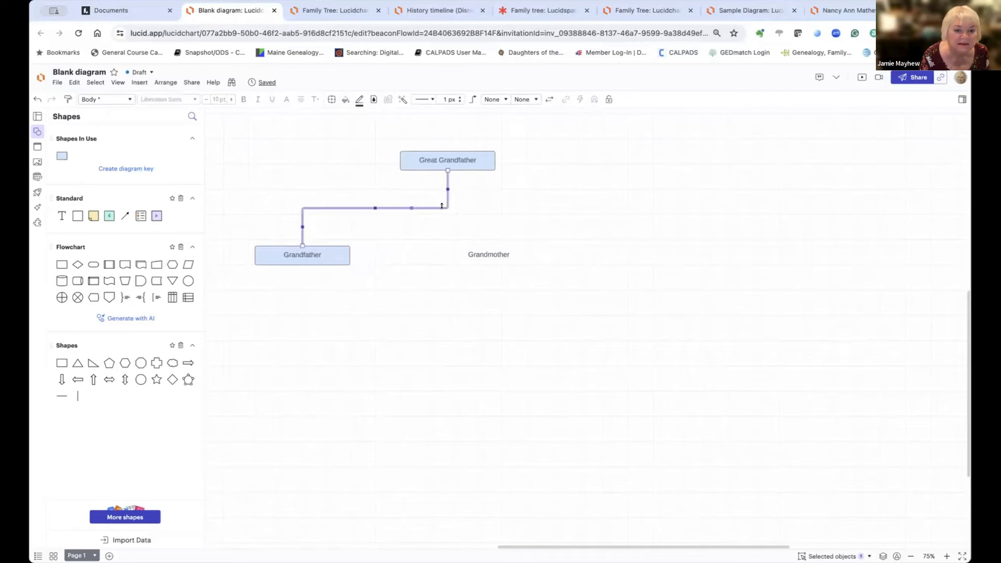
left_click(494, 249)
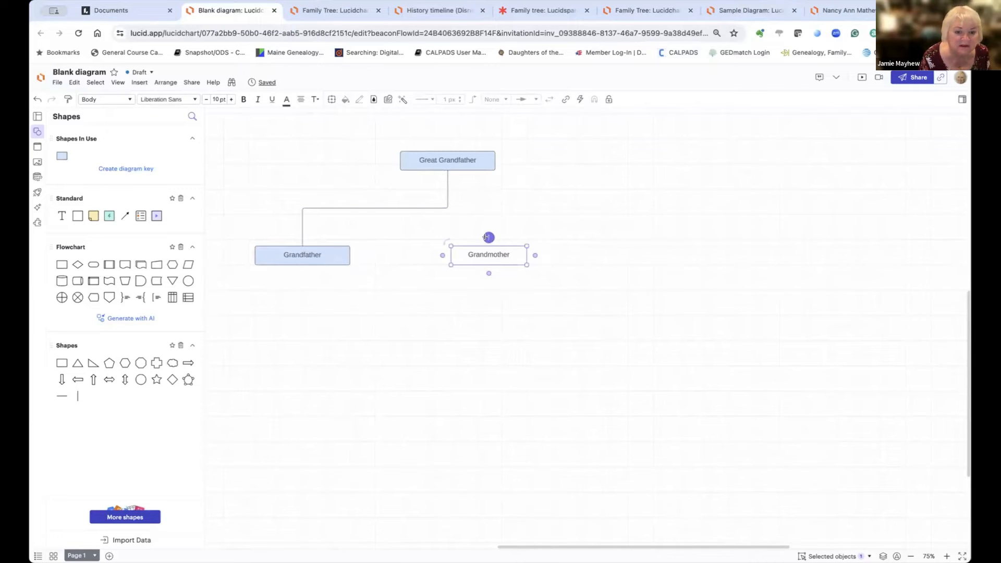
left_click_drag(488, 236, 448, 167)
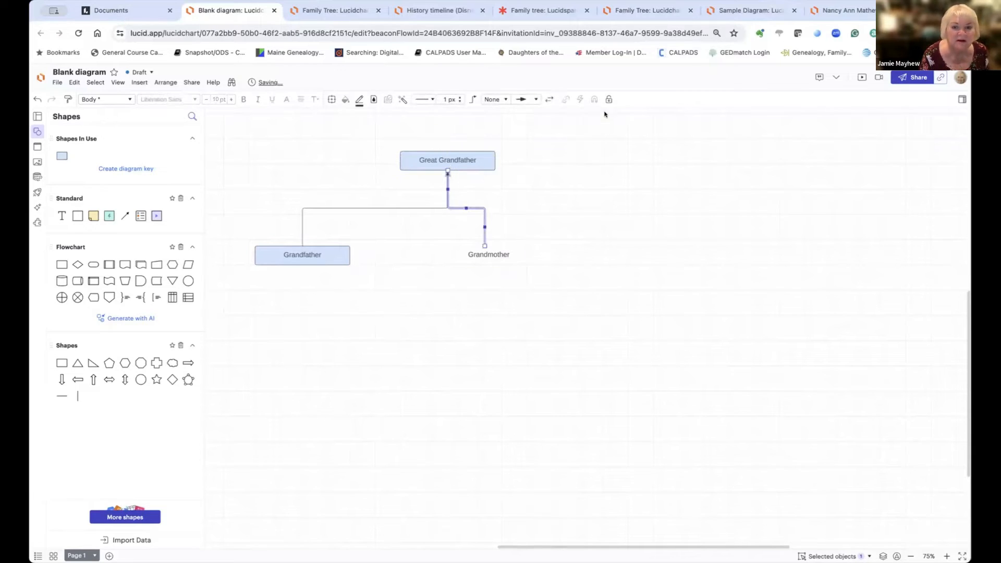
left_click(529, 99)
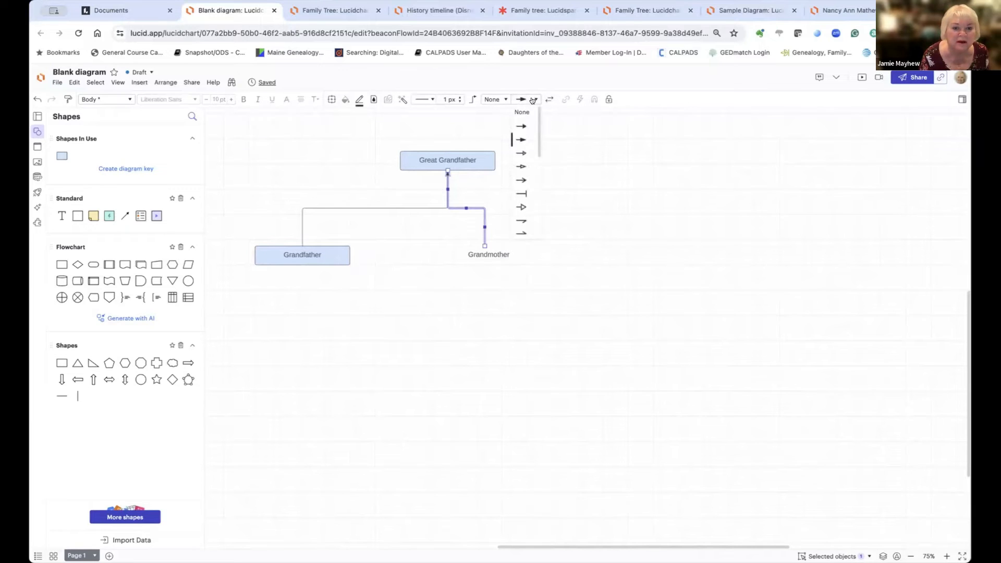
left_click(528, 108)
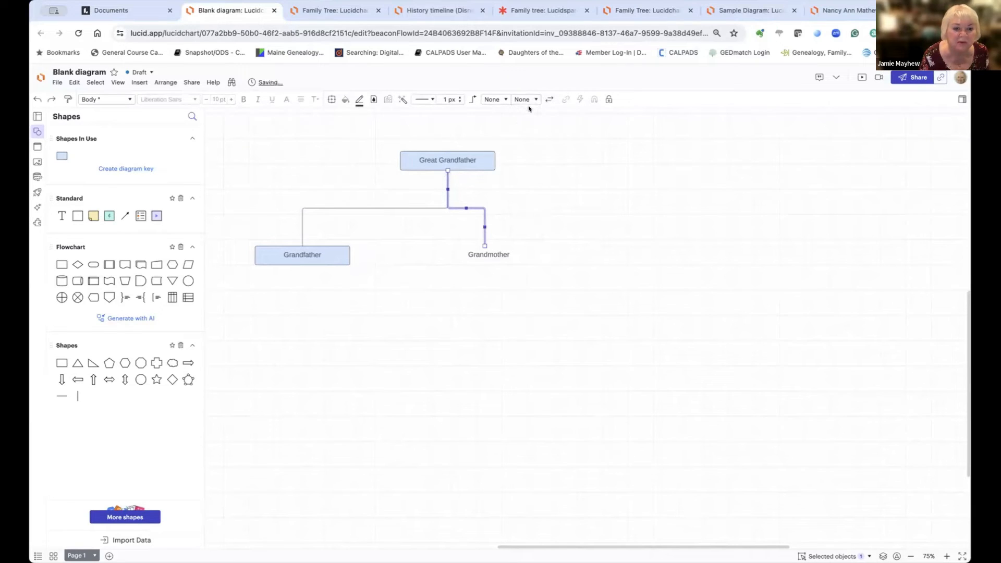
Step: Delete the Grandmother text, leaving the new right branch line without a box
left_click(542, 258)
left_click_drag(490, 257, 490, 256)
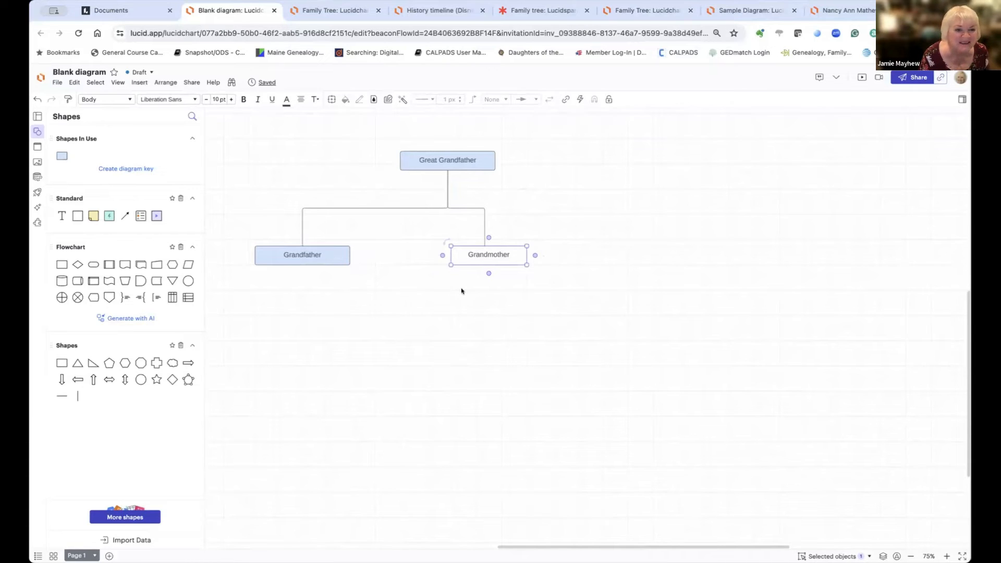
left_click(565, 269)
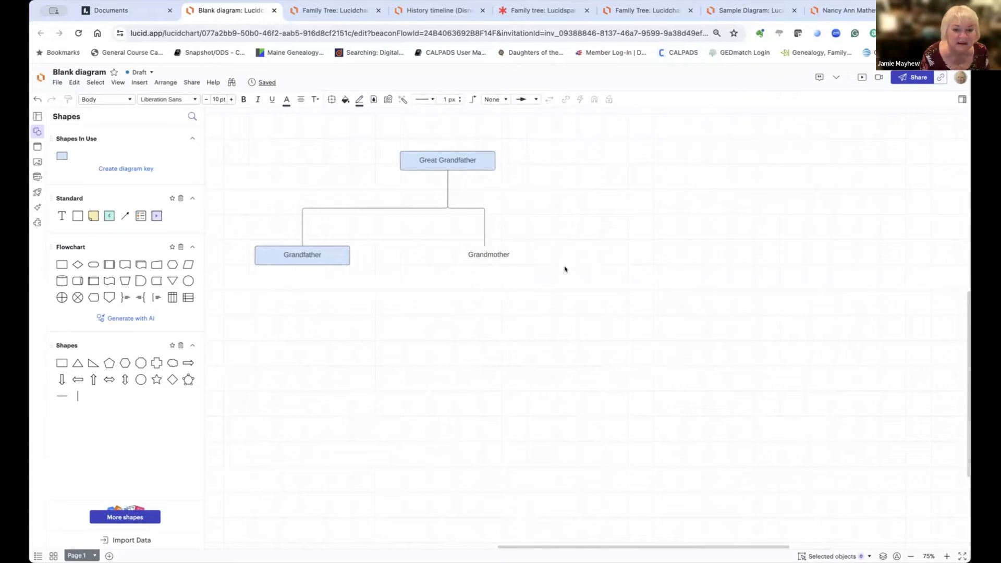
left_click(504, 256)
scroll(501, 254, "down", 2)
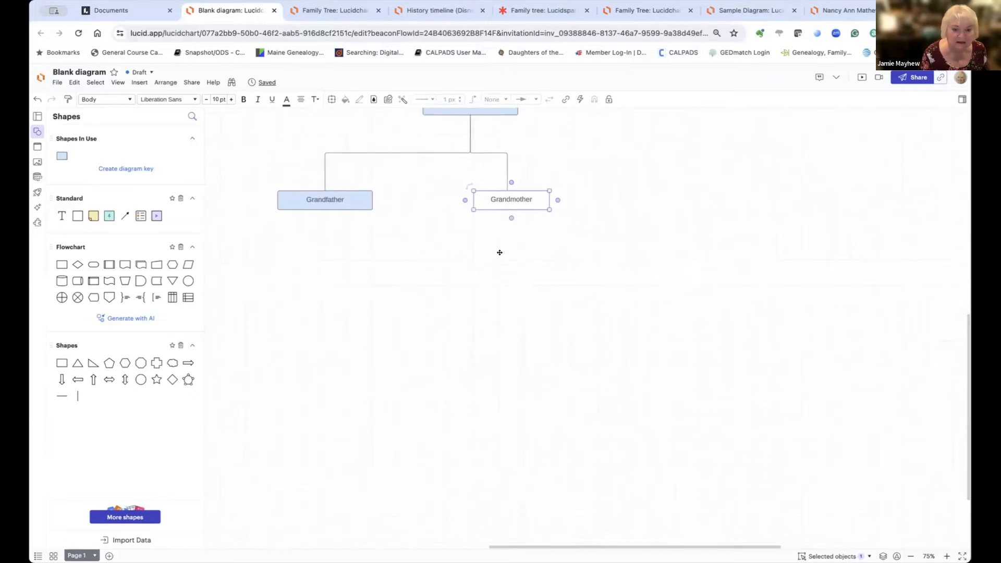
key("Delete")
scroll(495, 257, "up", 4)
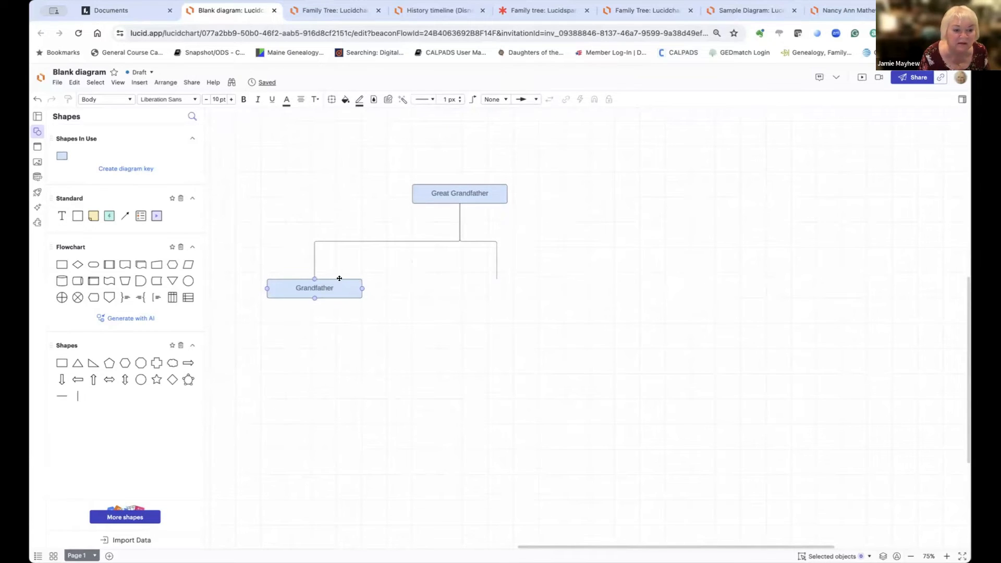
left_click(340, 279)
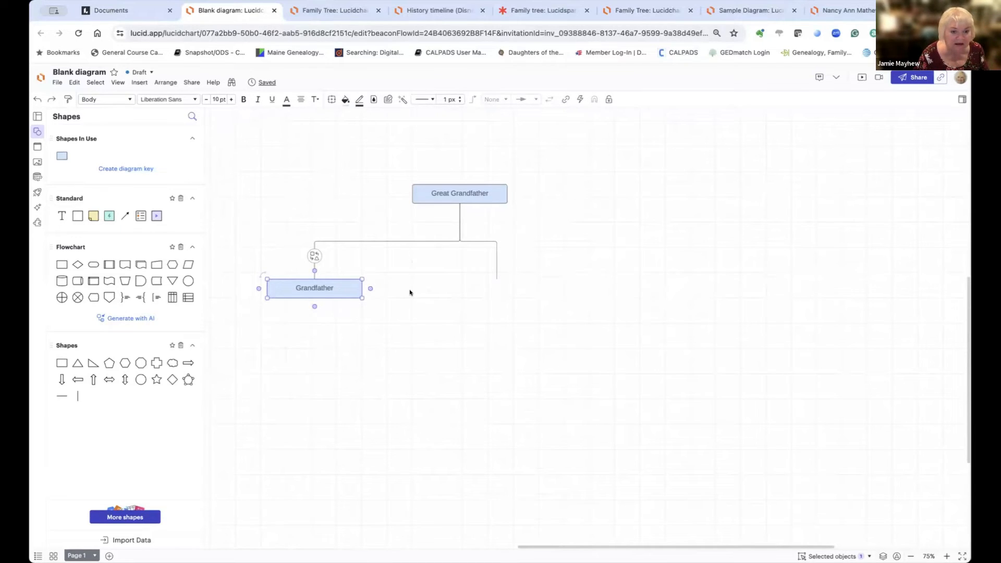
Step: Paste a copy of the Grandfather box under the end of the right-hand branch
key("super+v")
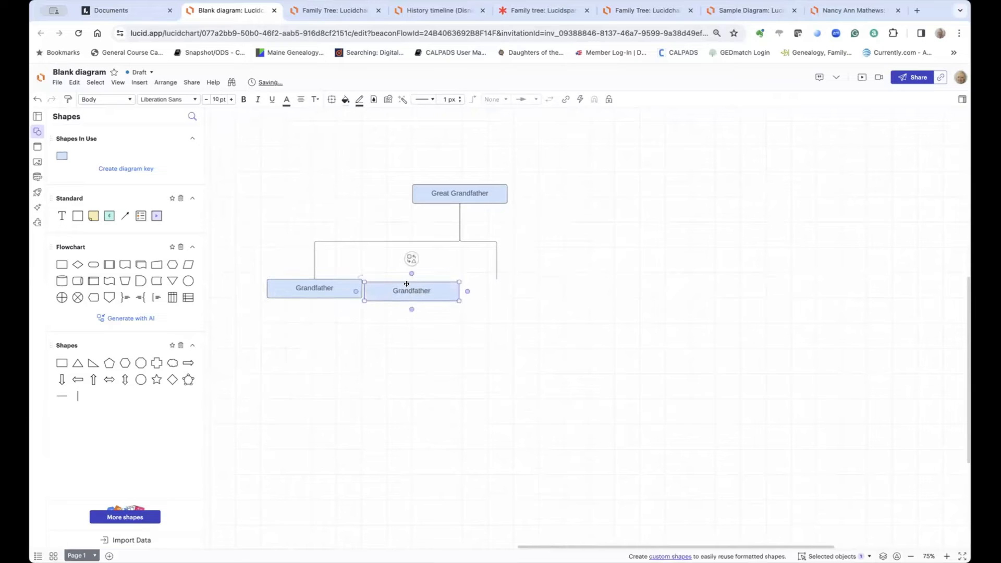
left_click_drag(407, 284, 491, 284)
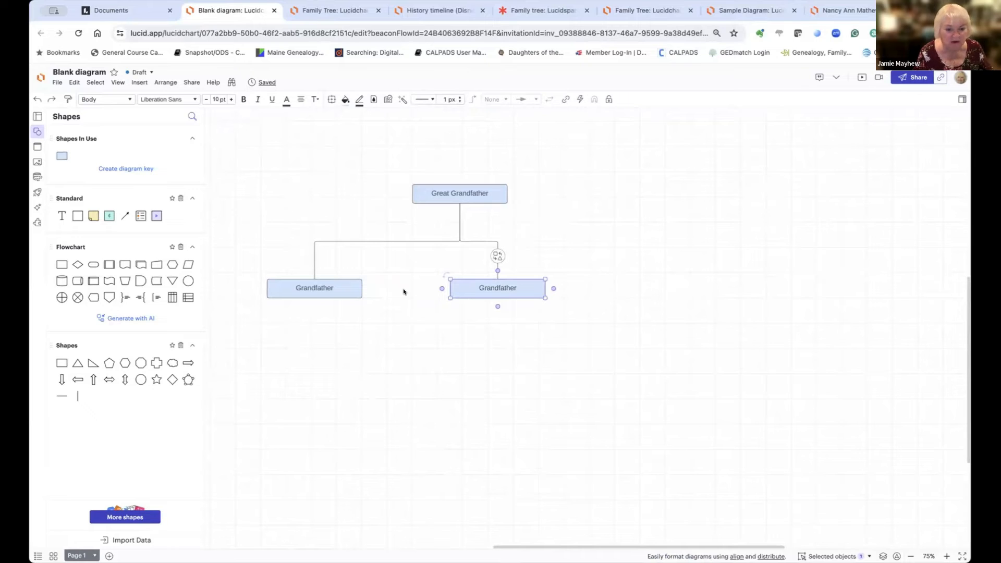
scroll(404, 291, "left", 5)
scroll(404, 291, "down", 2)
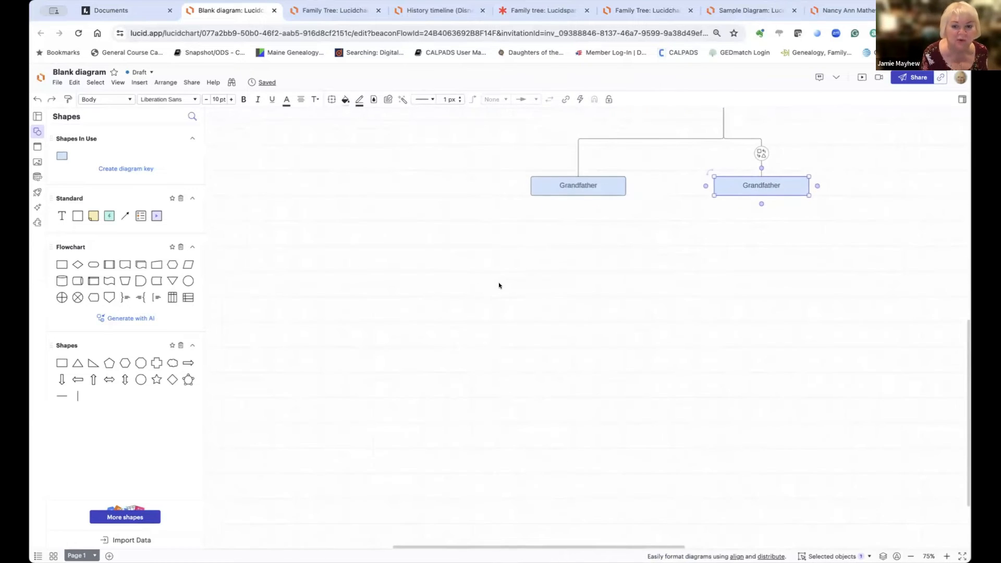
scroll(498, 283, "up", 1)
scroll(499, 283, "right", 1)
scroll(456, 298, "right", 3)
scroll(456, 298, "up", 2)
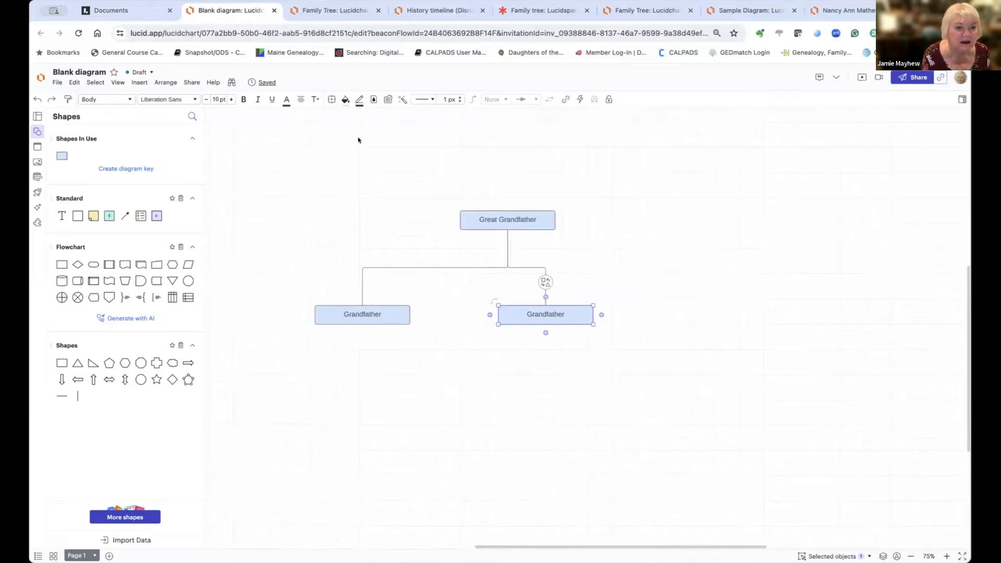
Step: Fill the copied box pale pink and relabel it 'Grandmother'
left_click(346, 100)
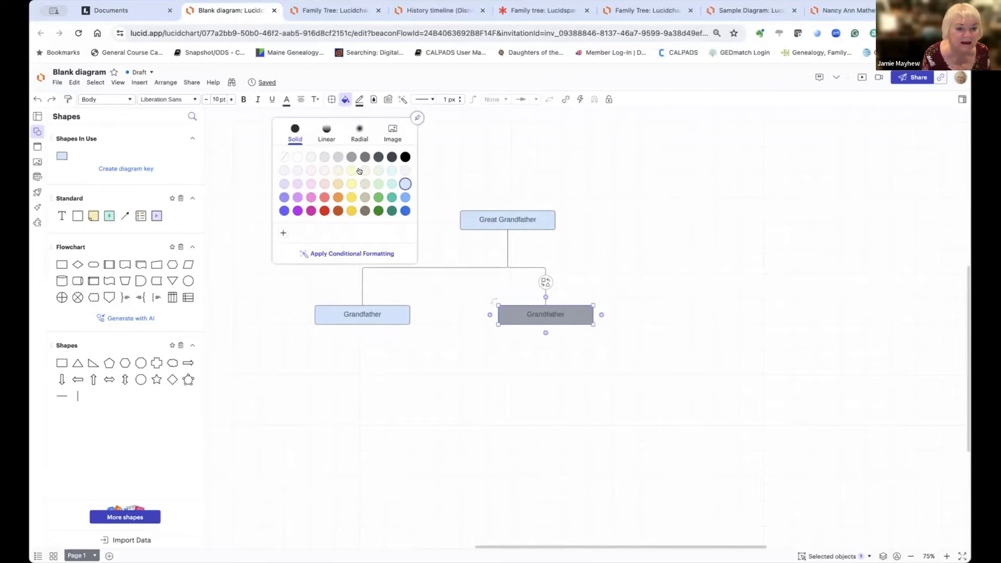
left_click(324, 184)
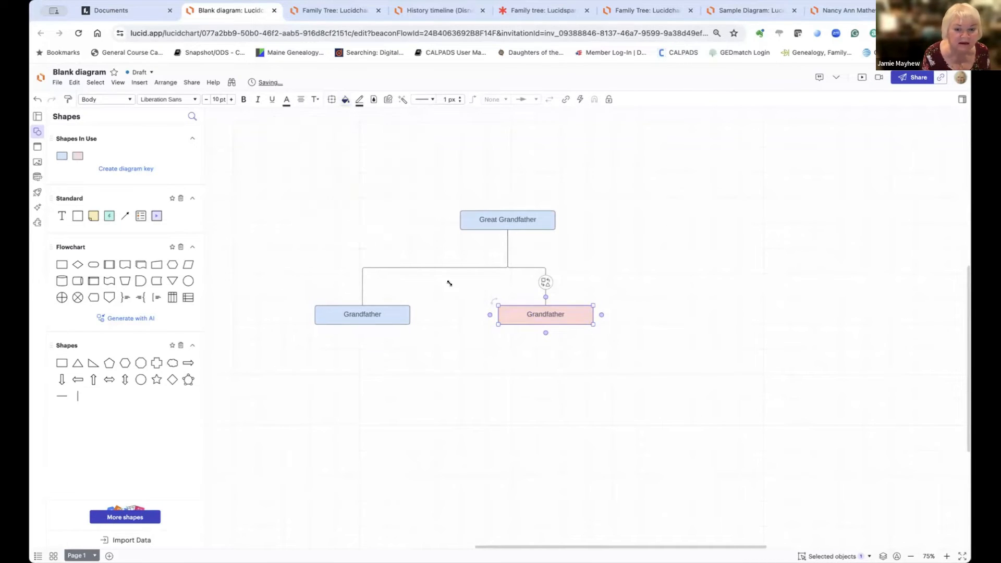
double_click(559, 313)
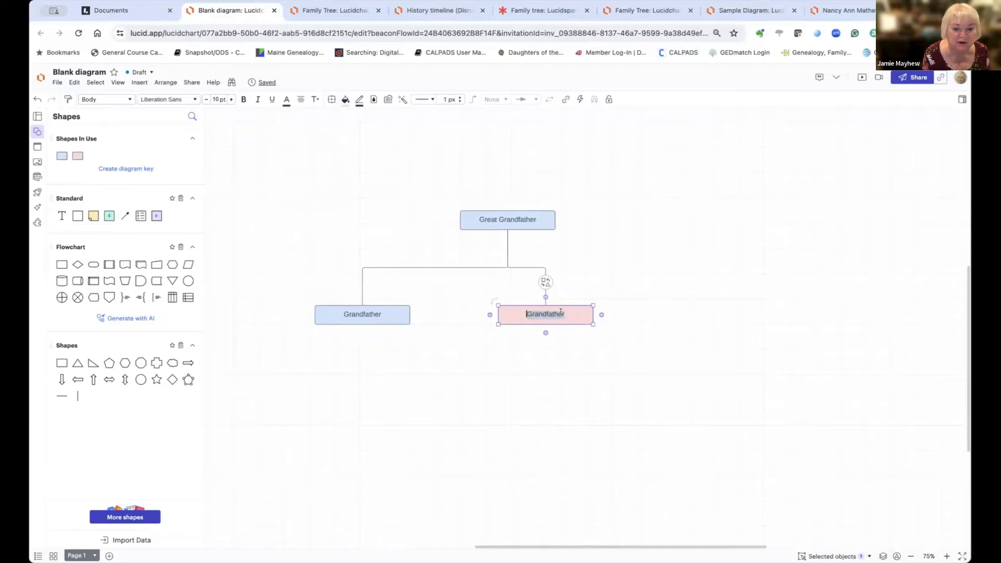
type("Gr")
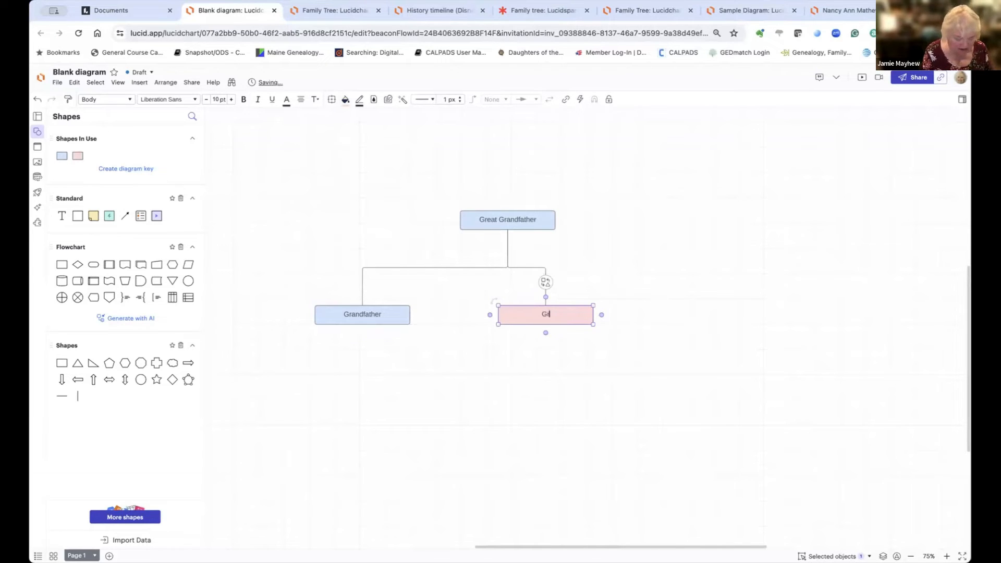
type("an")
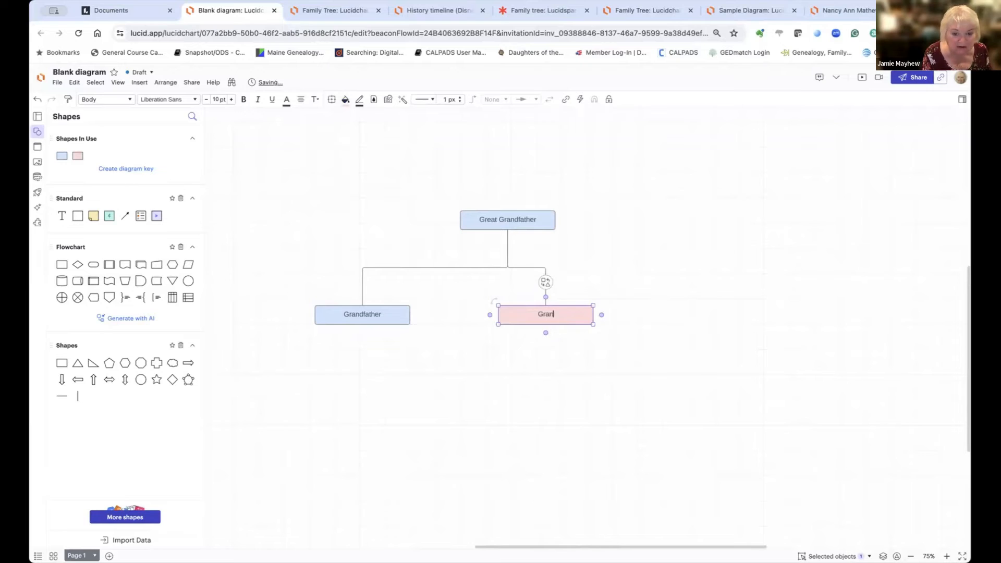
type("dmother")
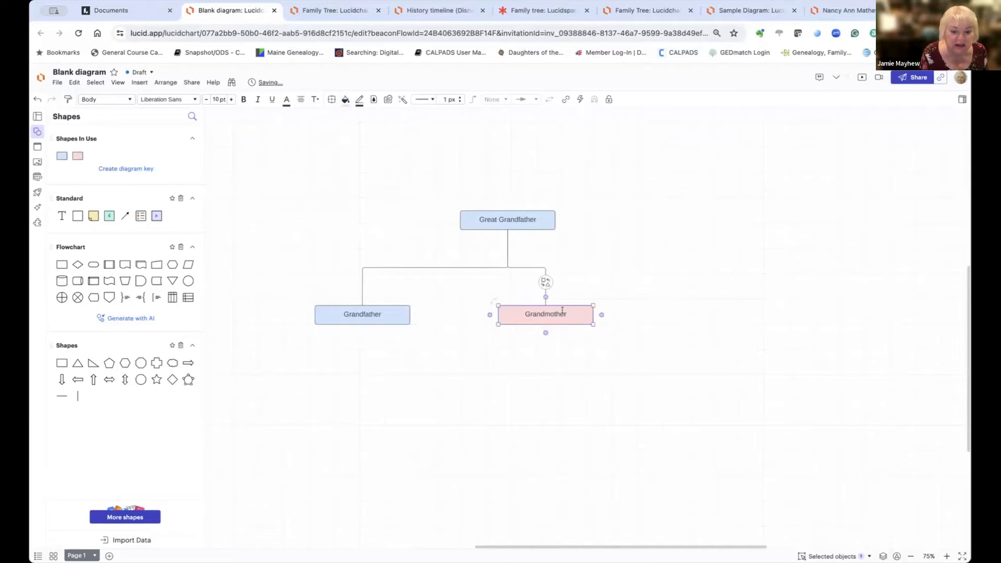
left_click_drag(564, 311, 521, 310)
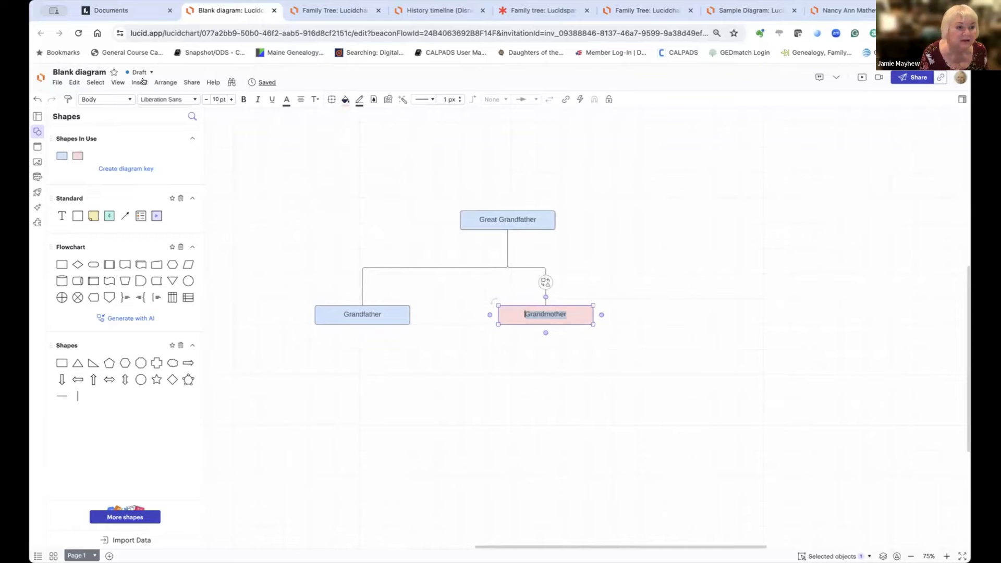
Step: Set the Grandmother label's font to KOMIKA HAND
left_click(190, 99)
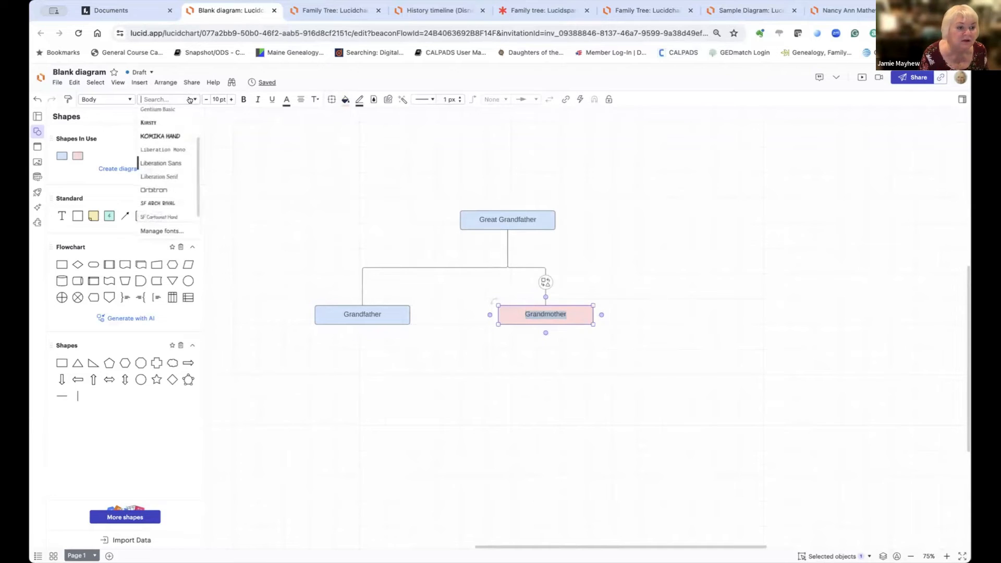
scroll(195, 112, "up", 2)
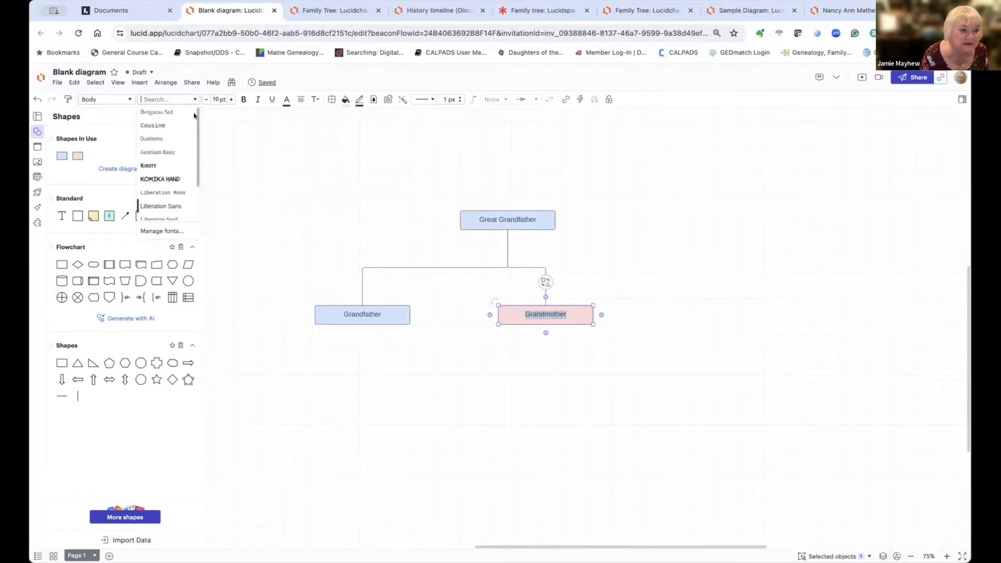
scroll(191, 153, "down", 3)
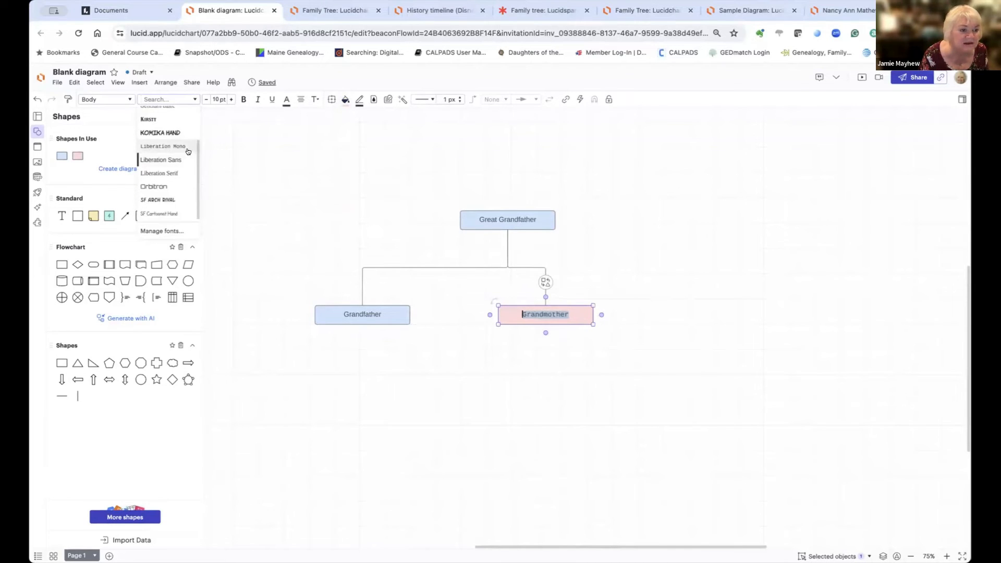
left_click(164, 134)
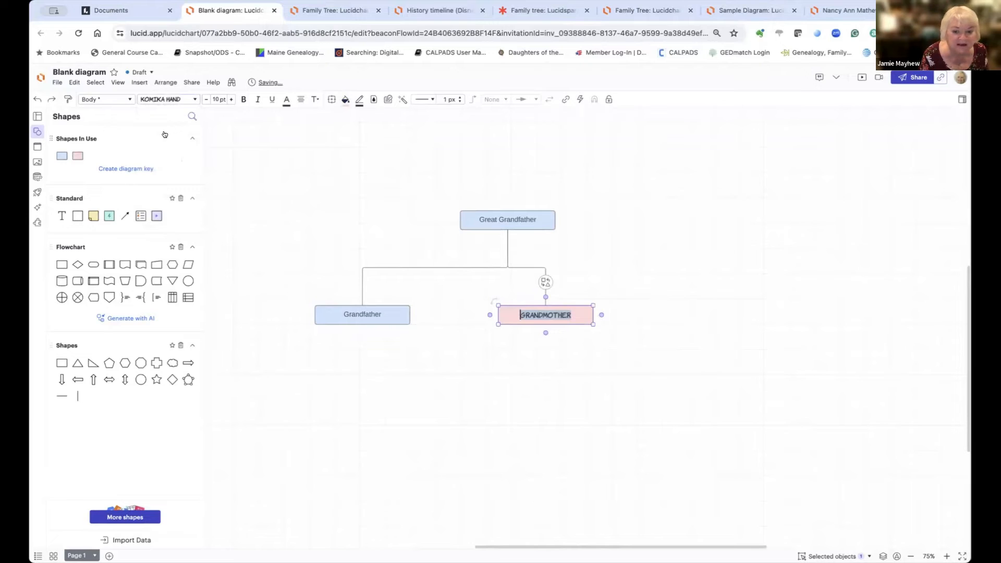
Step: Set the Grandfather label's font to SF Arch Rival
left_click(369, 313)
double_click(370, 312)
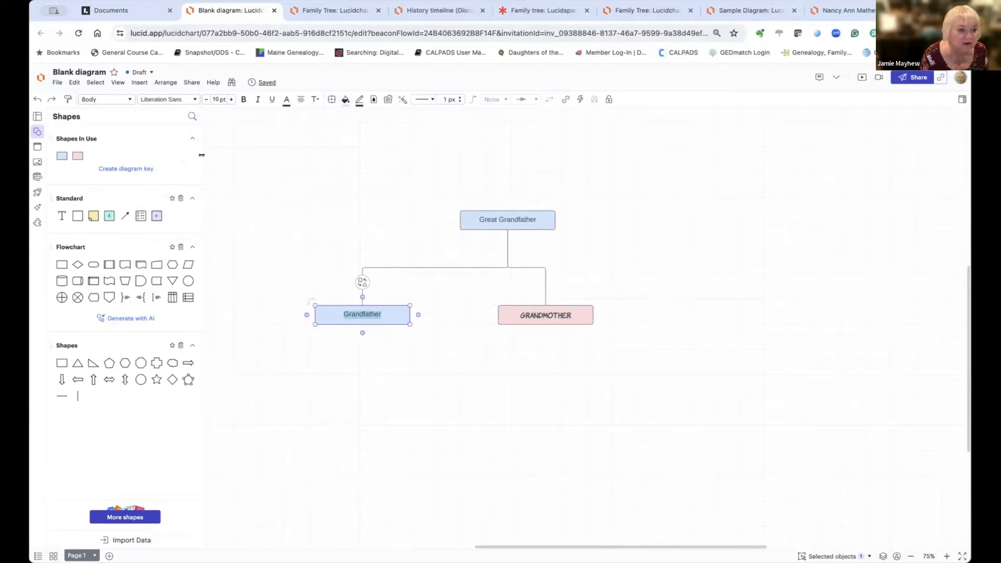
left_click(191, 99)
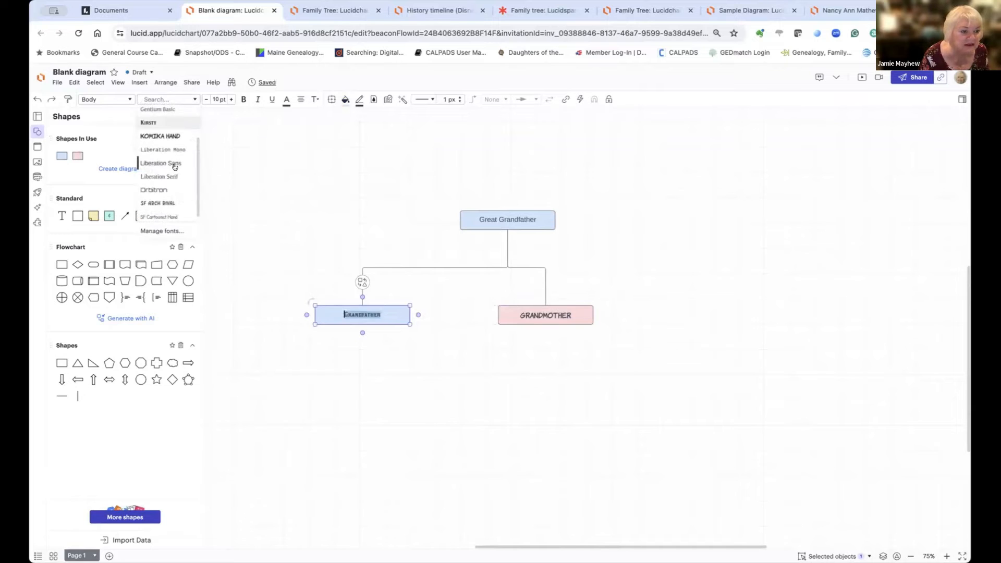
left_click(171, 203)
left_click(275, 230)
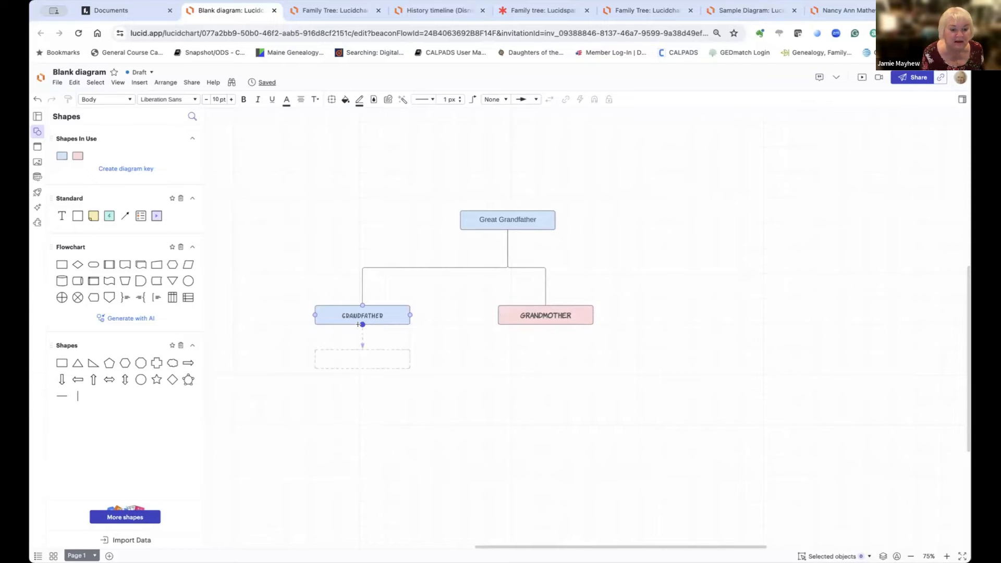
Step: Add two Rectangle child boxes below Grandfather and remove their connectors' arrowheads
left_click(361, 324)
left_click(362, 324)
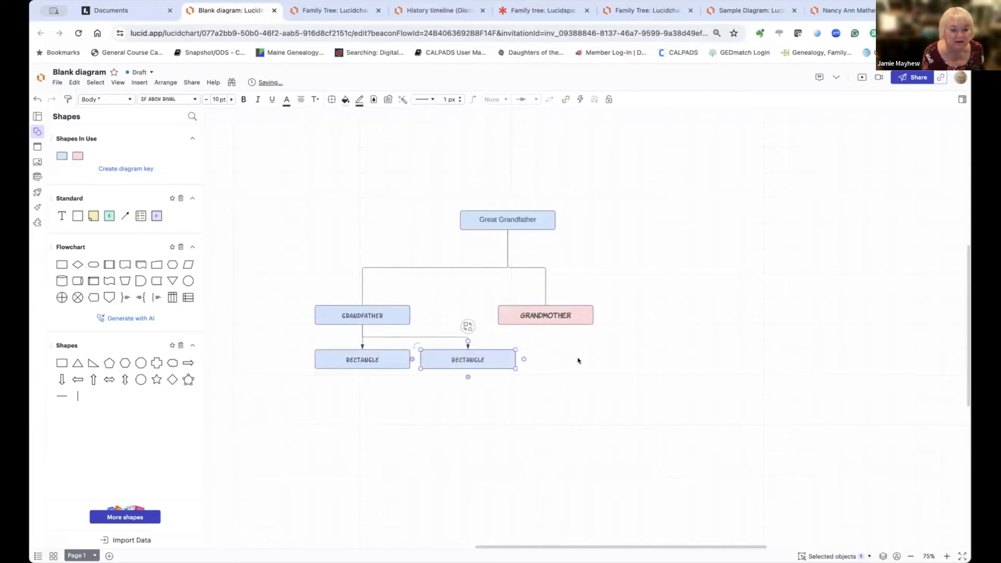
left_click(360, 342)
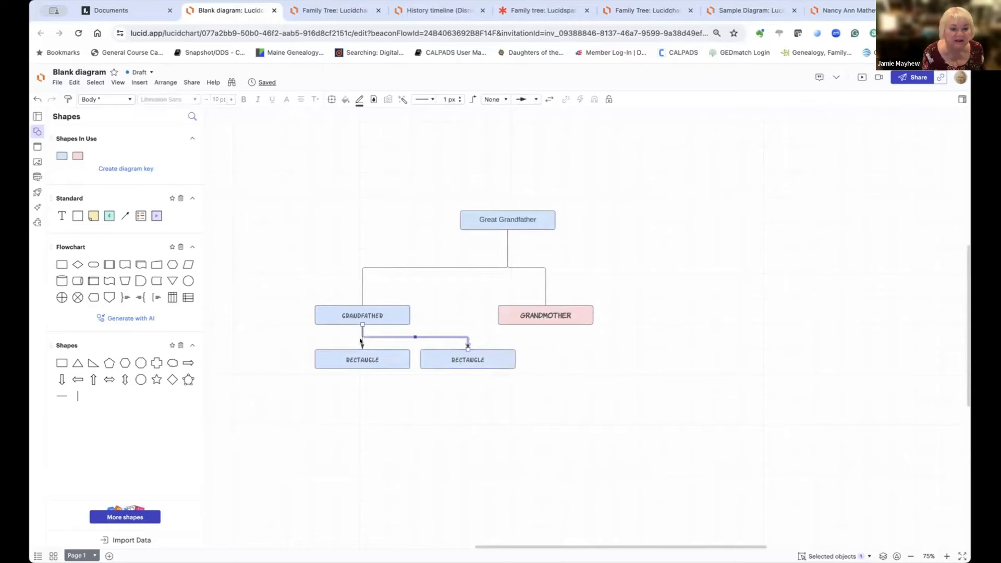
left_click(359, 343)
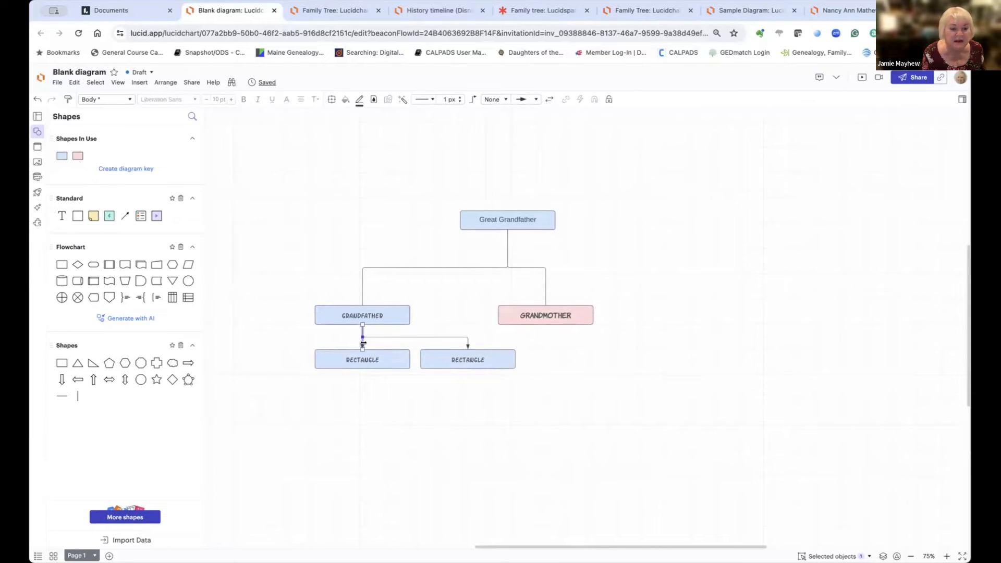
left_click(467, 341, "shift")
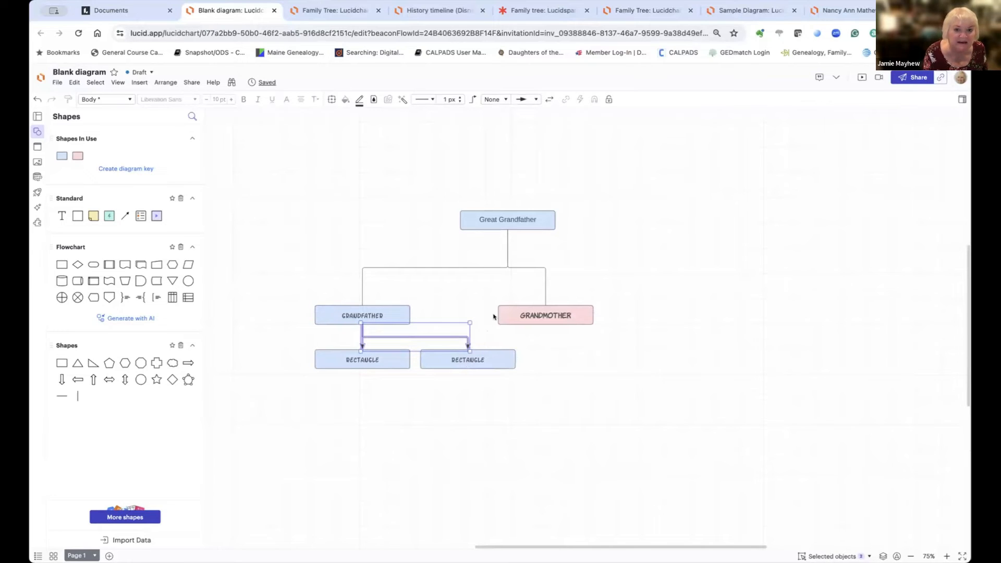
left_click(526, 99)
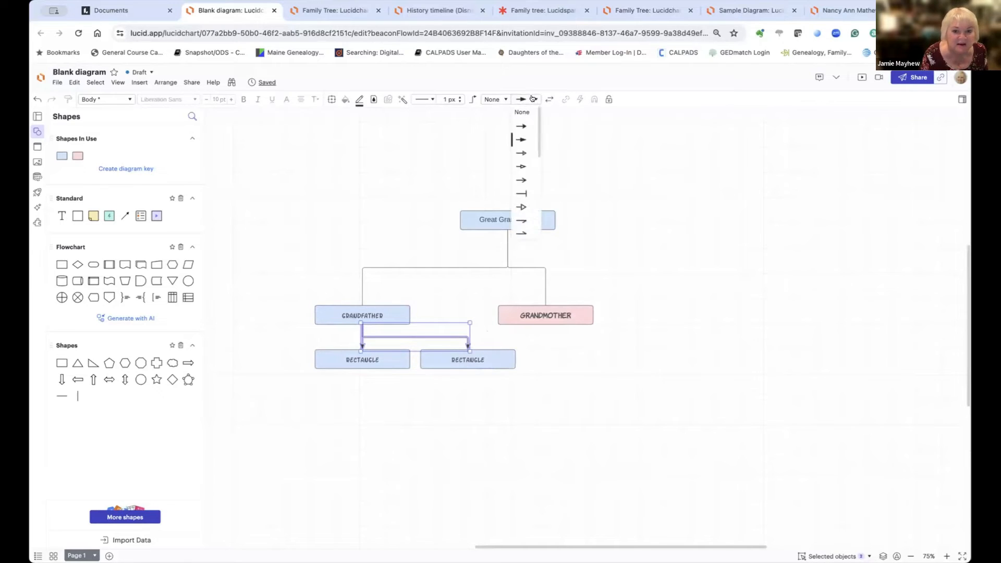
left_click(520, 111)
left_click(641, 269)
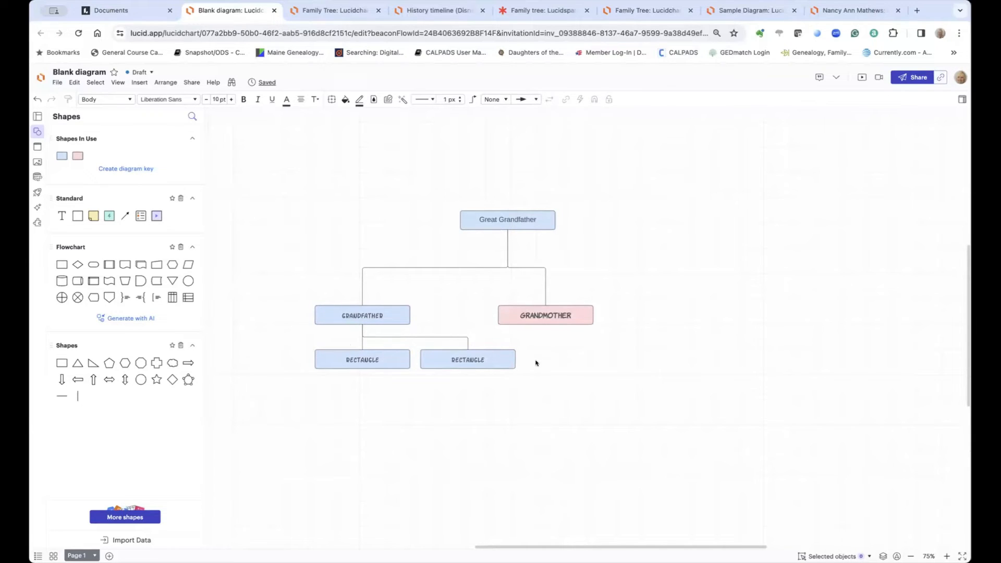
Step: Add a second line reading '125 cm' to the right Rectangle box's label
left_click(481, 360)
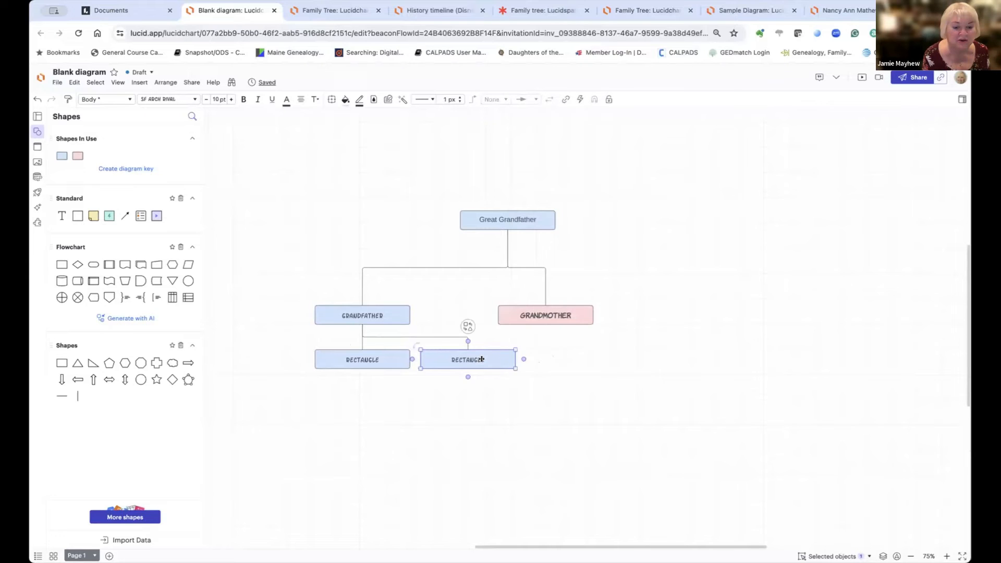
double_click(482, 359)
left_click(484, 359)
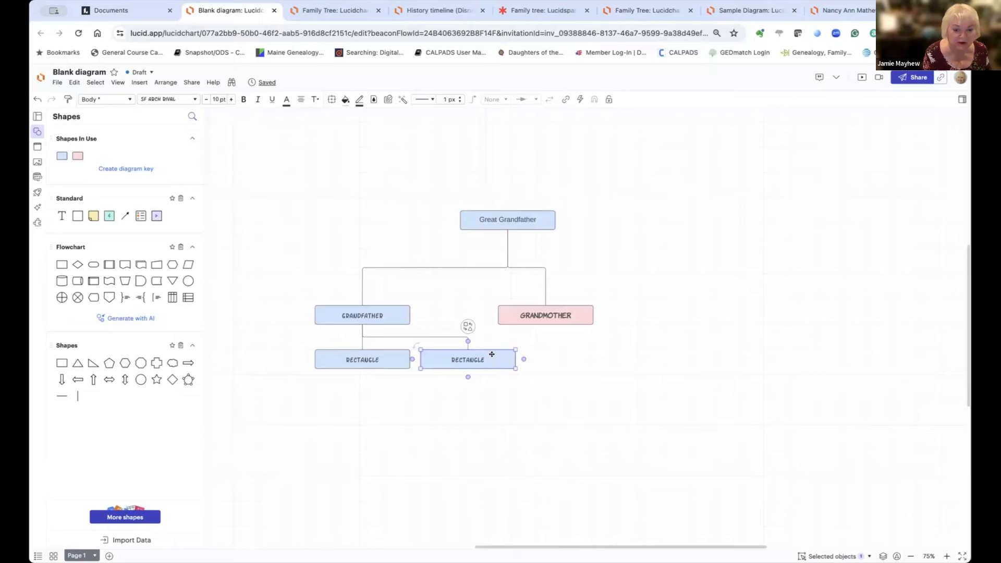
double_click(478, 359)
left_click(481, 358)
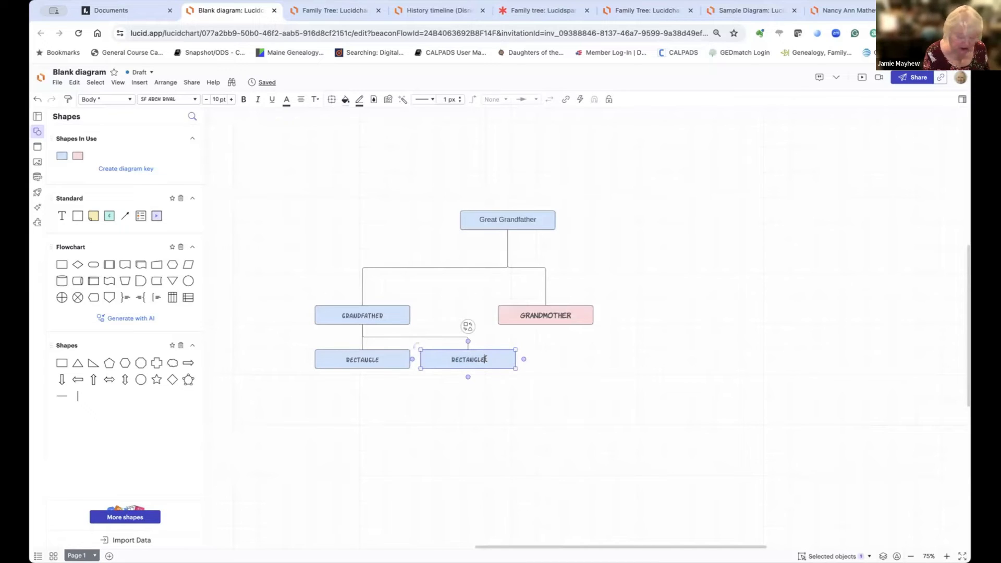
key("Return")
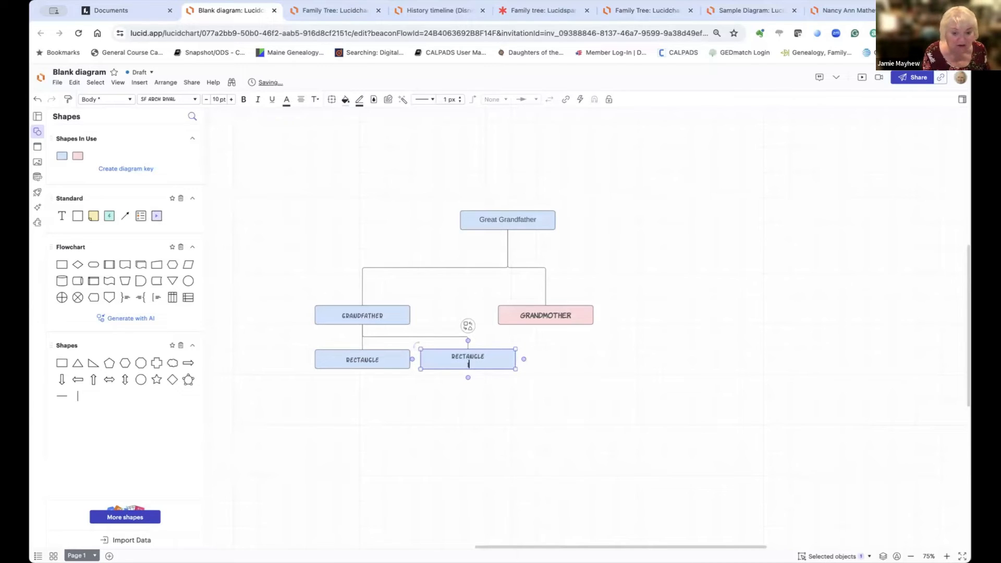
type("5")
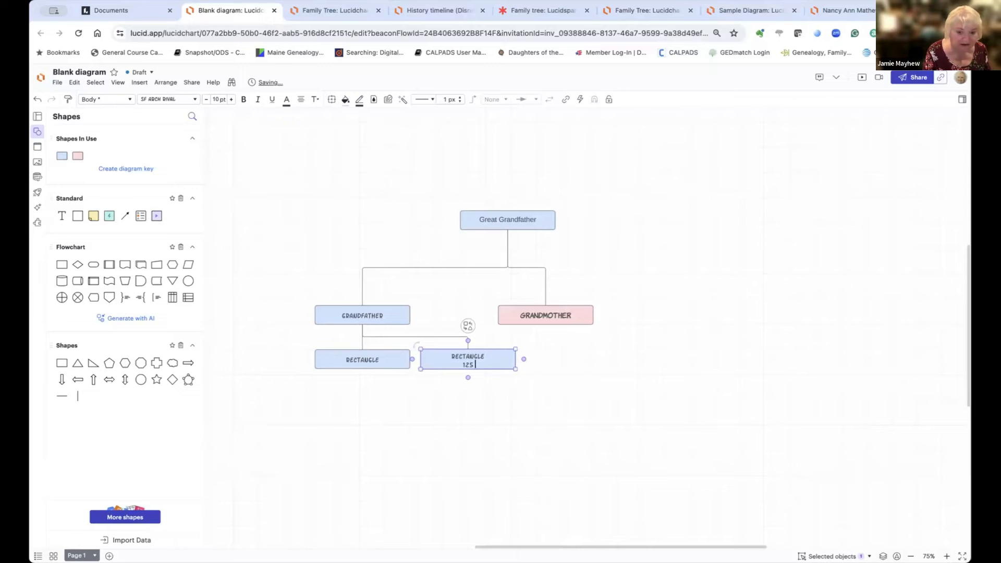
type(" cm")
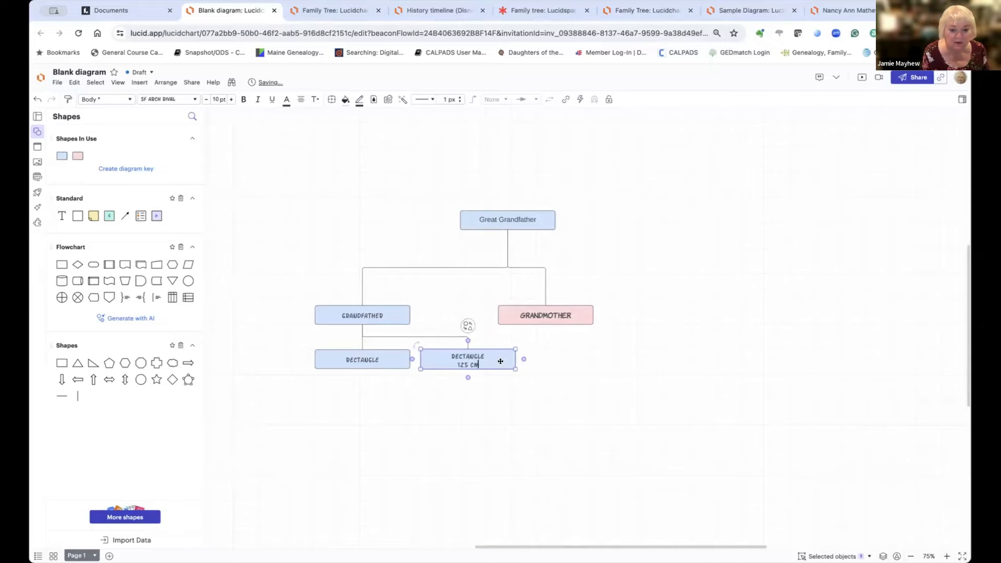
left_click(590, 370)
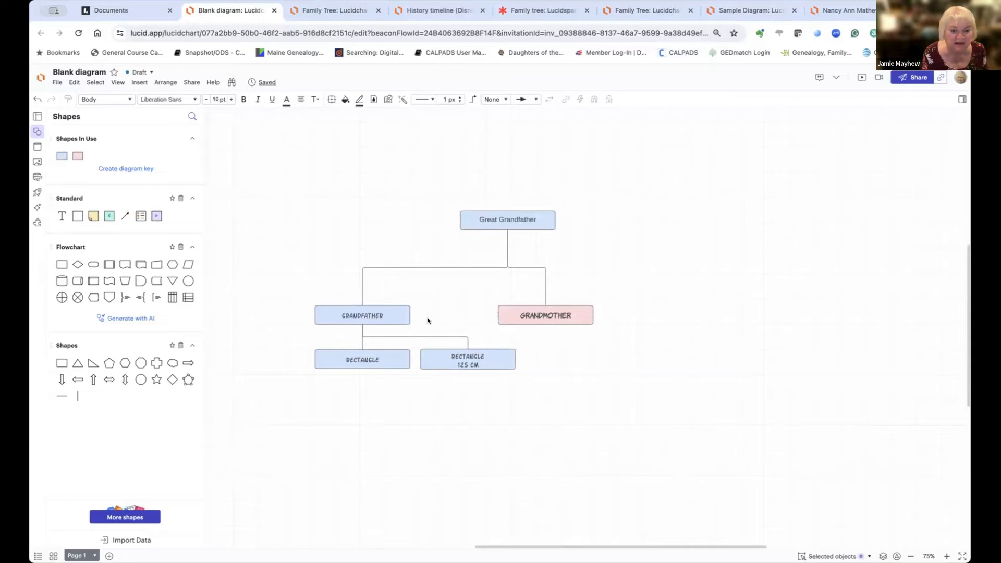
mouse_move(407, 313)
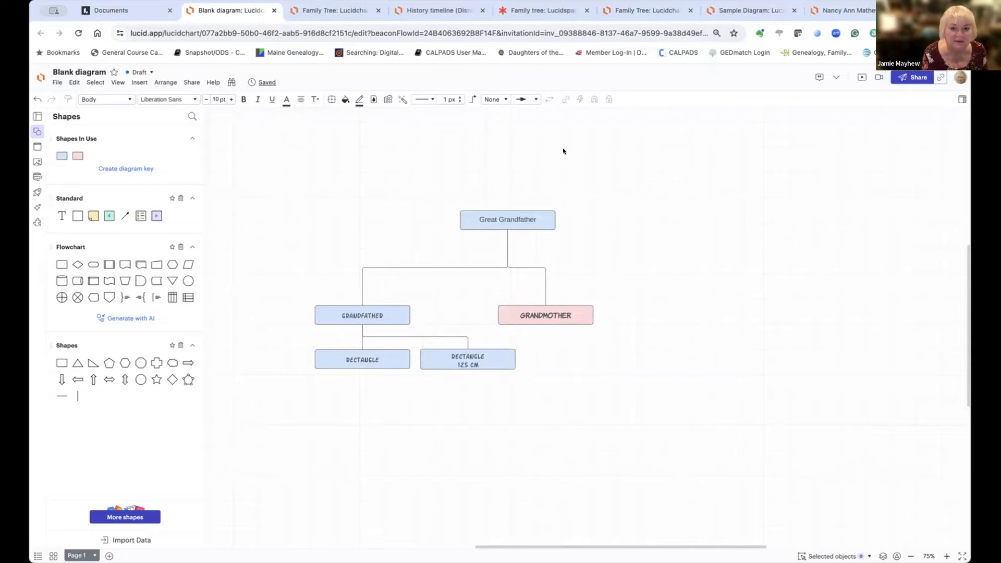
Step: Set line ends to None, delete the Great Grandfather–Grandmother connector, and pick a dotted line style
left_click(532, 99)
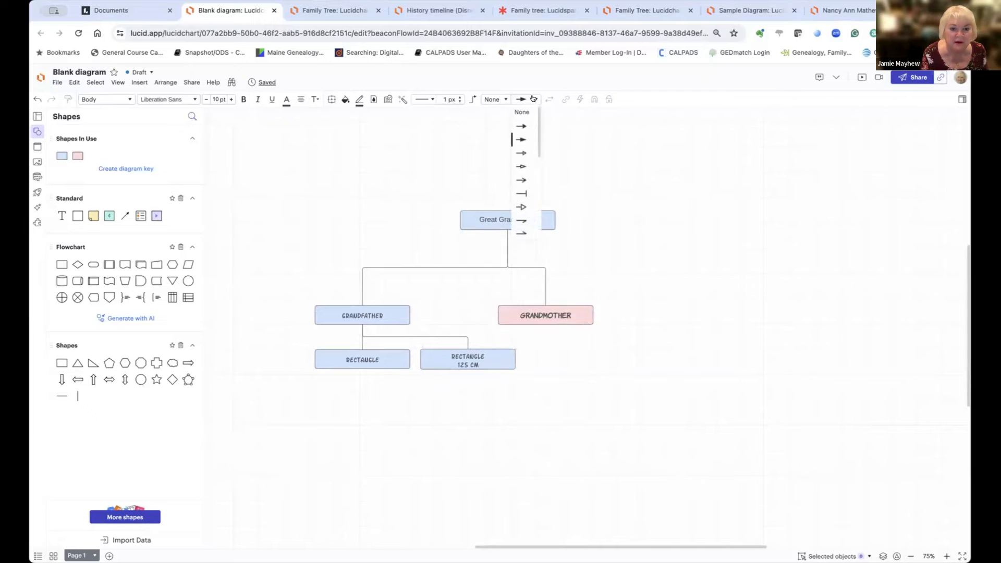
left_click(522, 112)
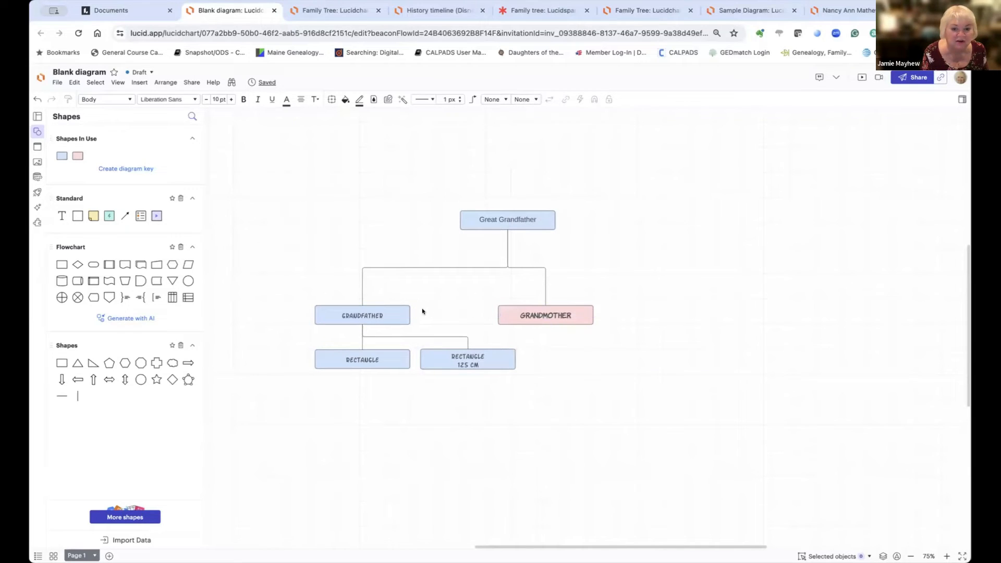
left_click(542, 285)
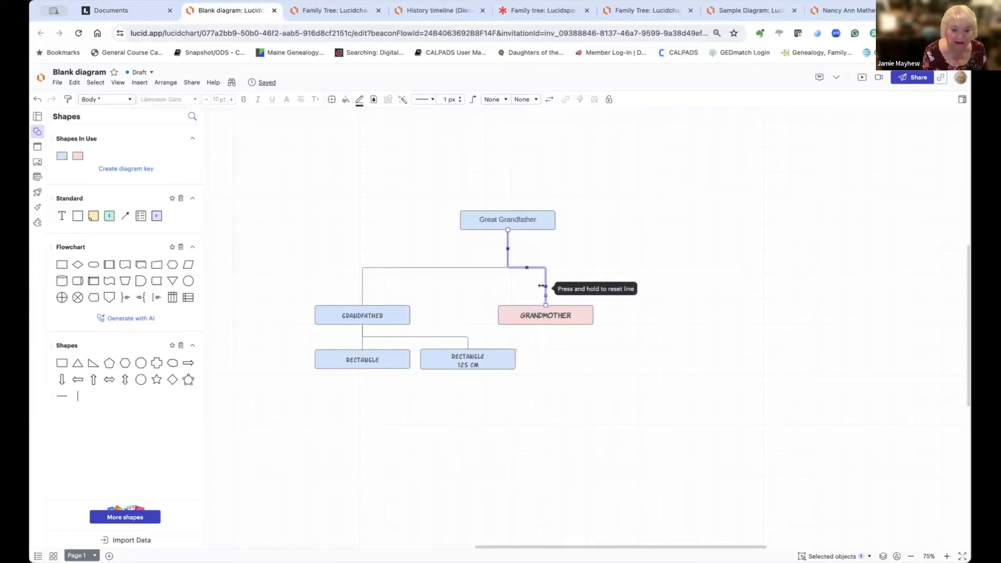
key("Delete")
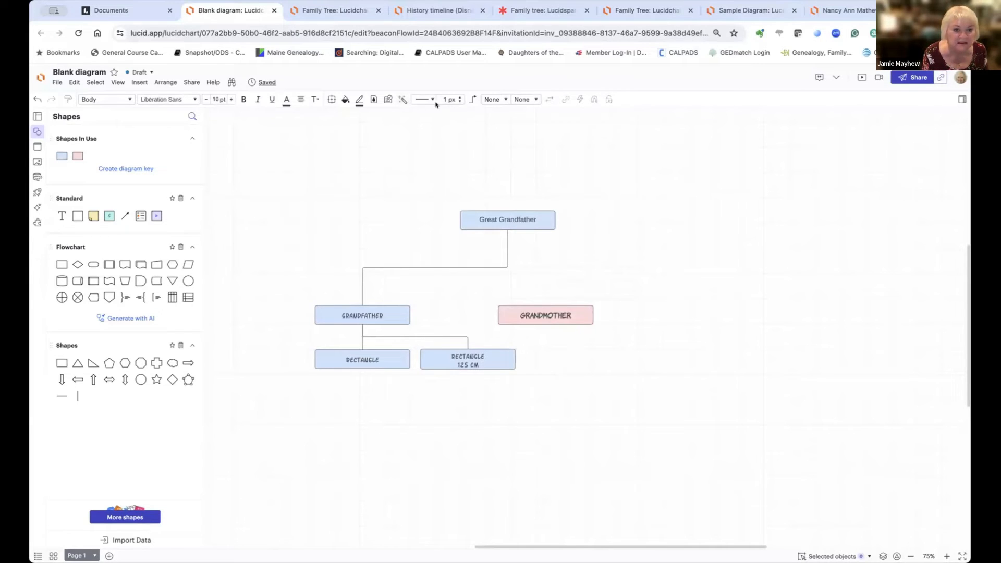
left_click(429, 100)
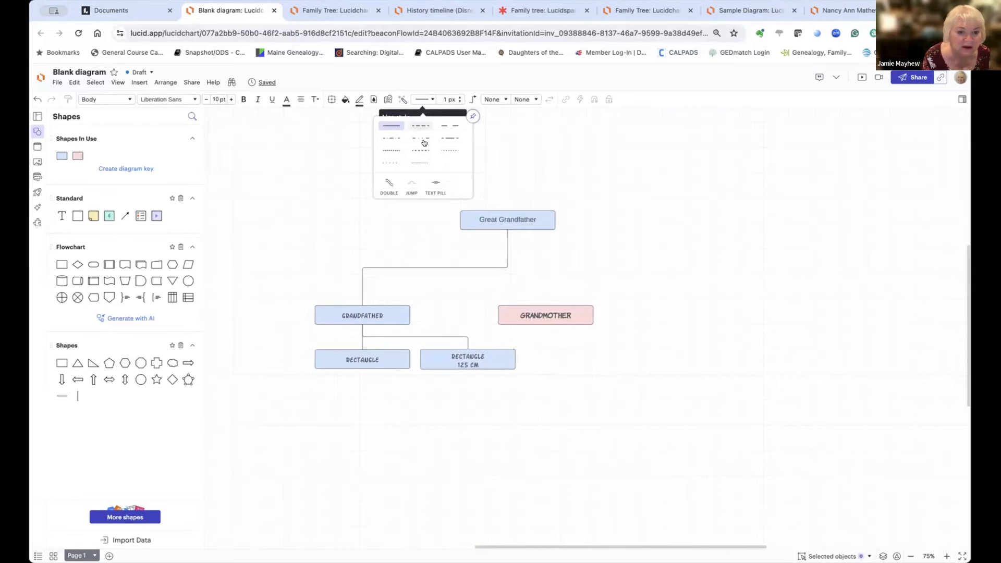
left_click(421, 161)
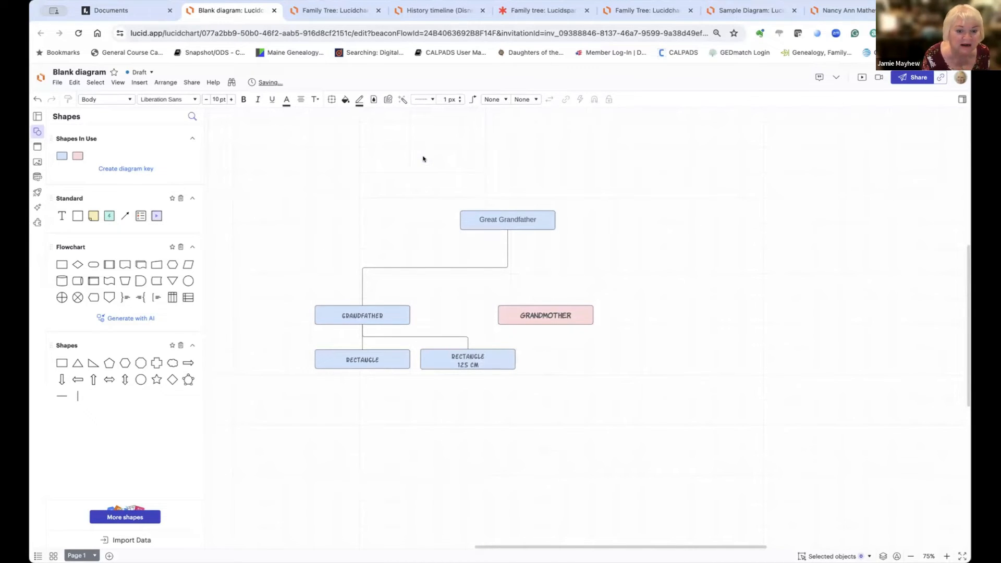
Step: Draw a horizontal line from Grandfather's right side to Grandmother's left side
left_click(408, 311)
left_click(408, 311)
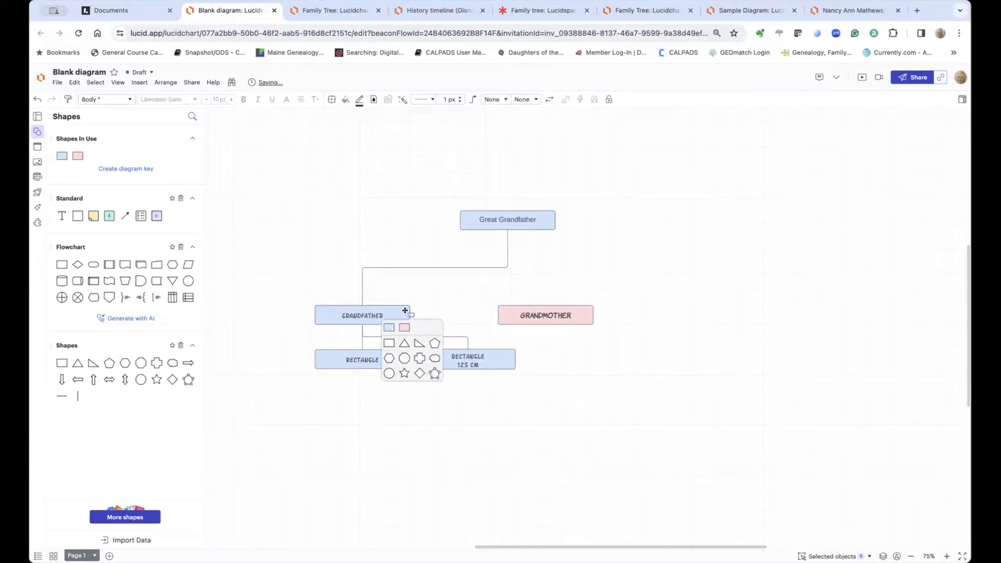
left_click_drag(409, 313, 492, 312)
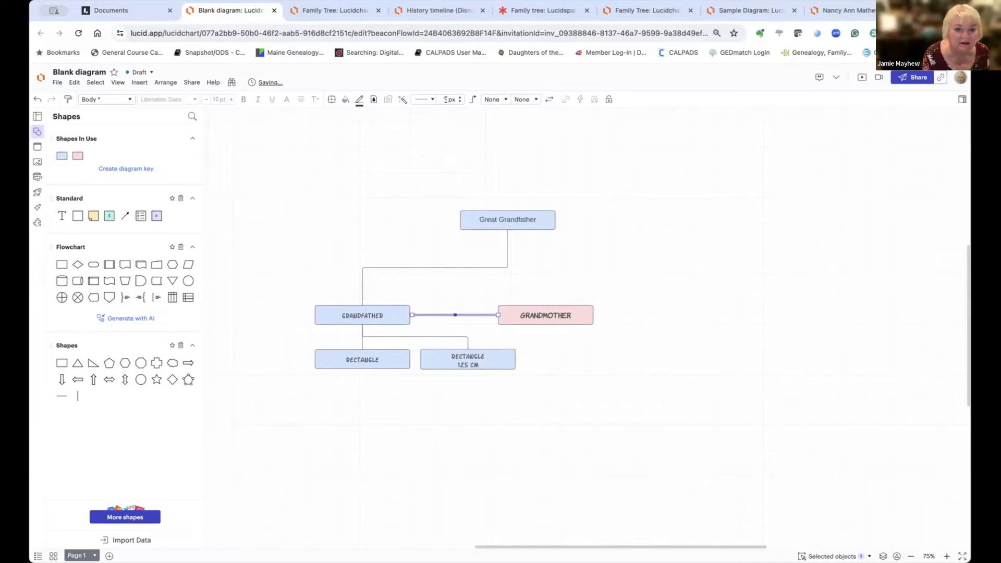
left_click(624, 252)
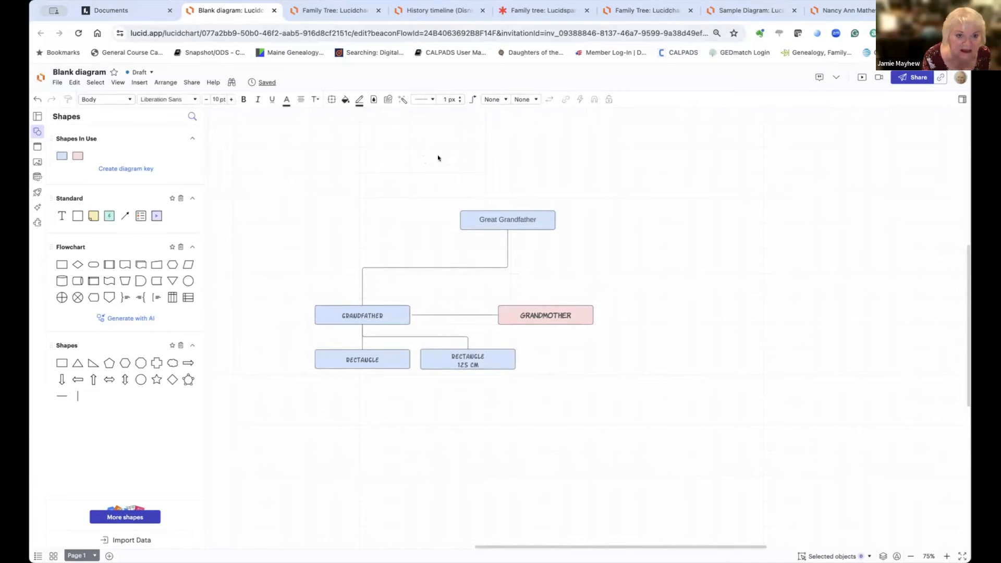
left_click(440, 315)
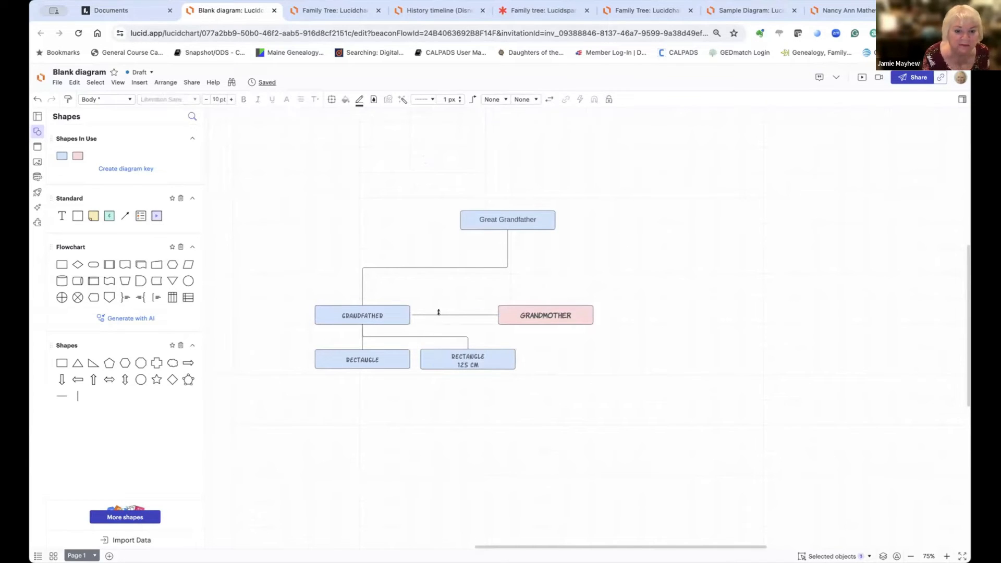
left_click(432, 100)
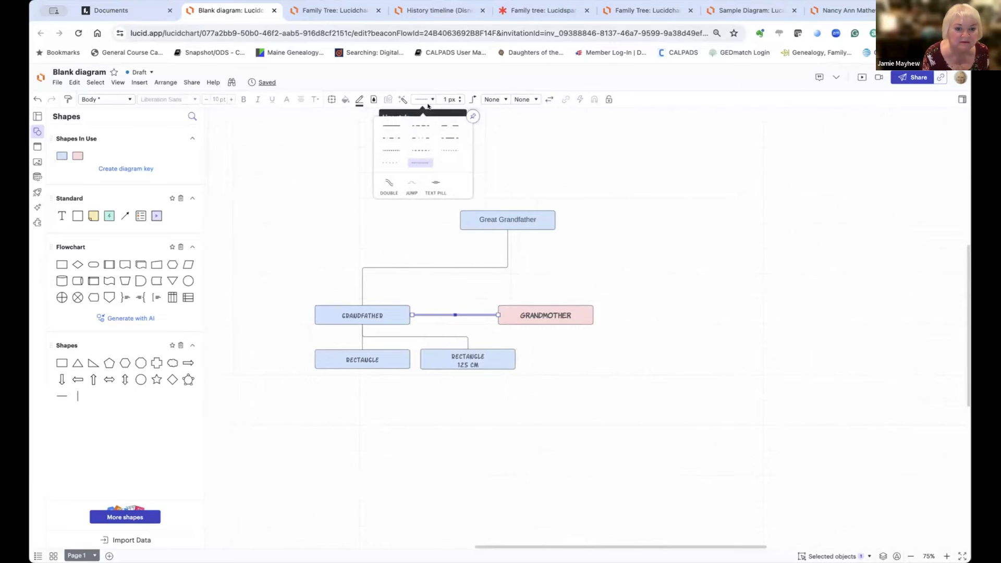
Step: Make the grandparents' link dotted, nudge Grandmother left, and move Great Grandfather above Grandfather
left_click(448, 152)
left_click(663, 253)
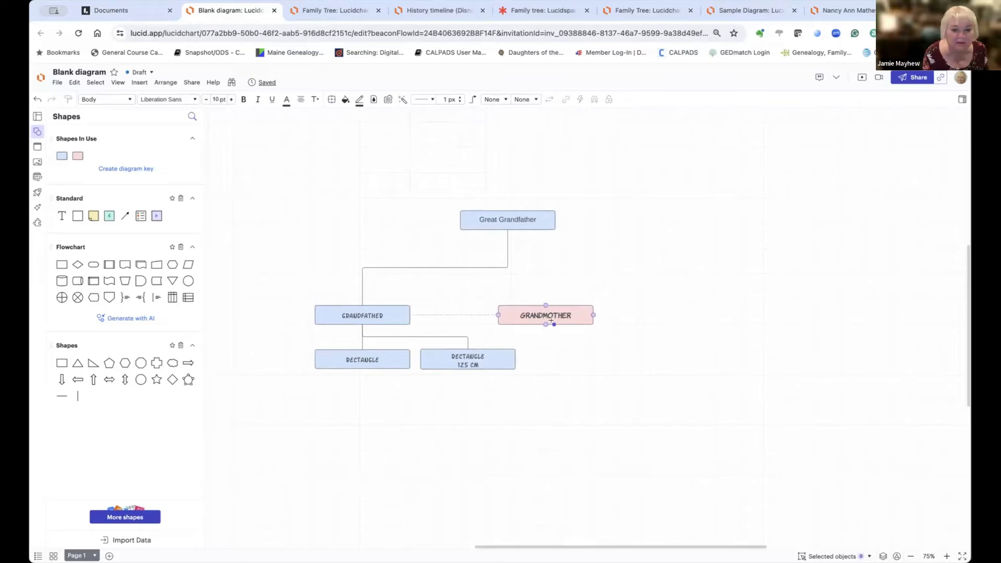
left_click_drag(546, 316, 496, 315)
left_click(588, 324)
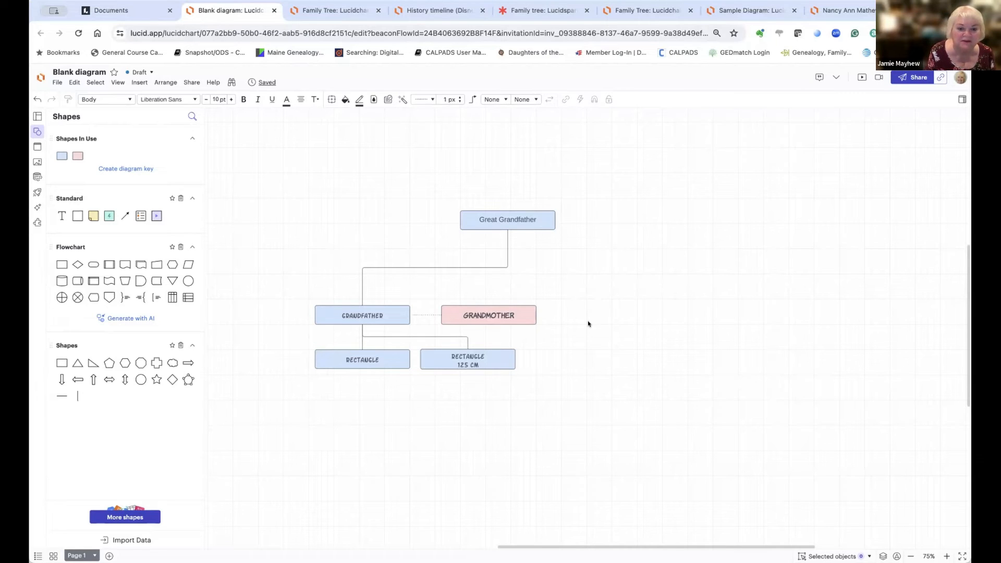
left_click_drag(521, 219, 413, 209)
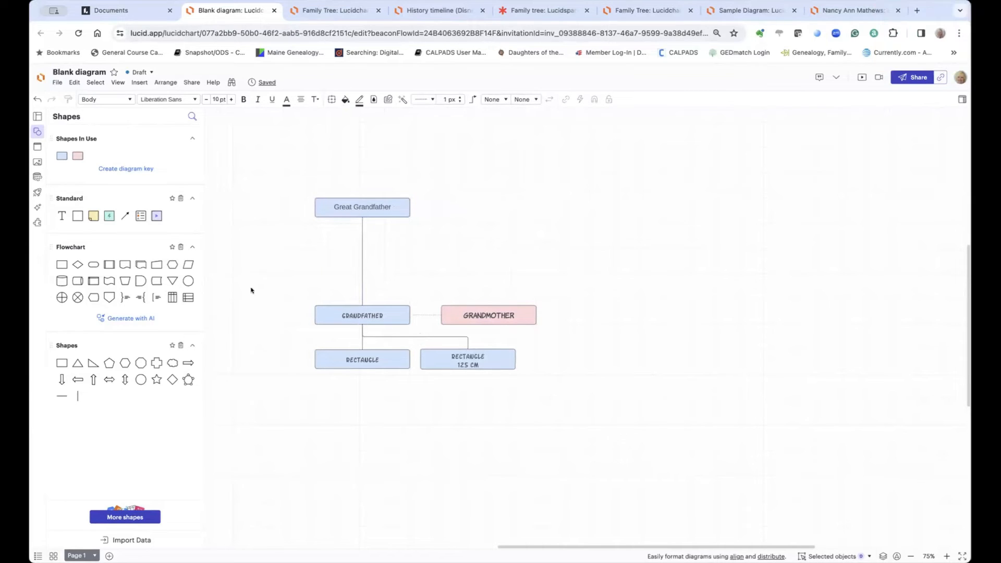
Step: Duplicate the grandparents-and-children group and place the copy to the right of the original
left_click_drag(273, 279, 566, 380)
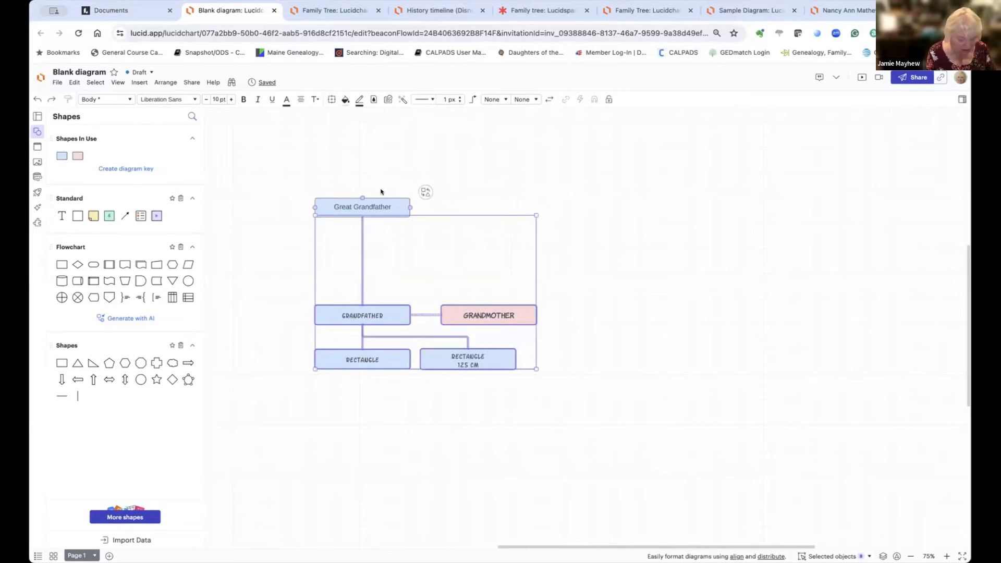
left_click(570, 230)
key("super+v")
left_click_drag(559, 184, 658, 252)
left_click(489, 229)
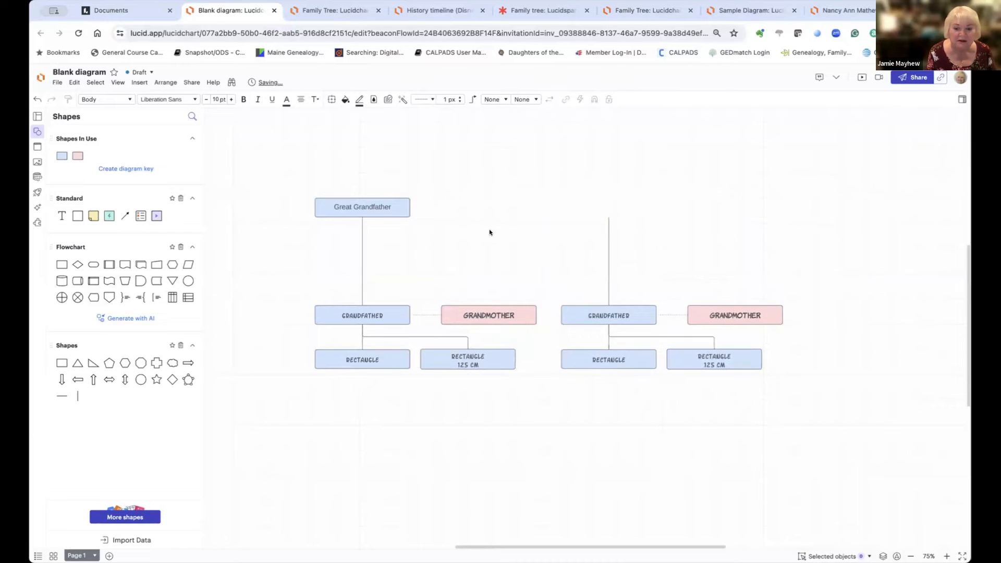
Step: Raise Great Grandfather, connect the copied group to its line, and open the Share dialog
left_click_drag(384, 206, 387, 157)
left_click_drag(608, 216, 362, 220)
left_click(676, 201)
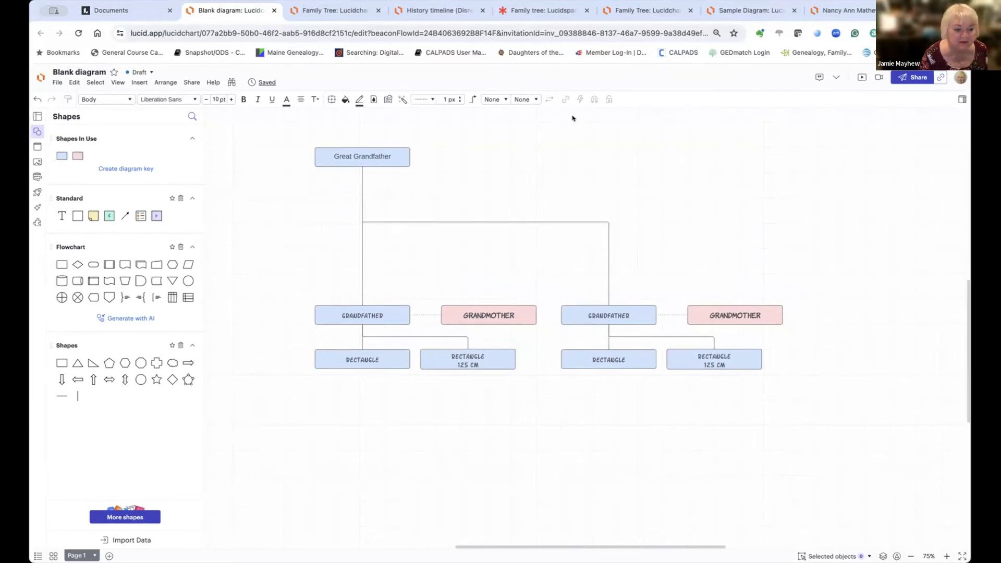
left_click(914, 78)
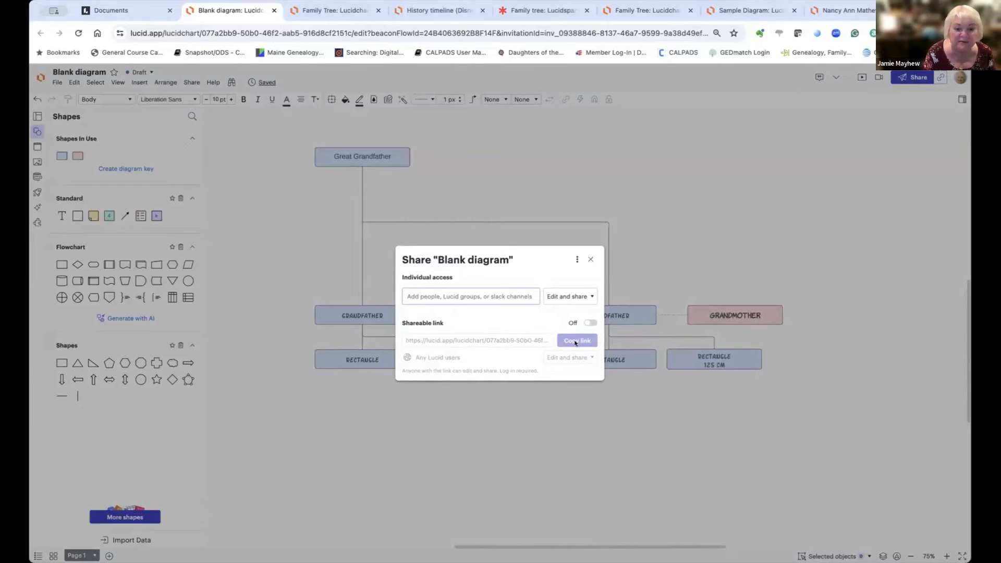
Step: Dismiss the Share dialog to bring back the Blank diagram family tree
left_click(589, 260)
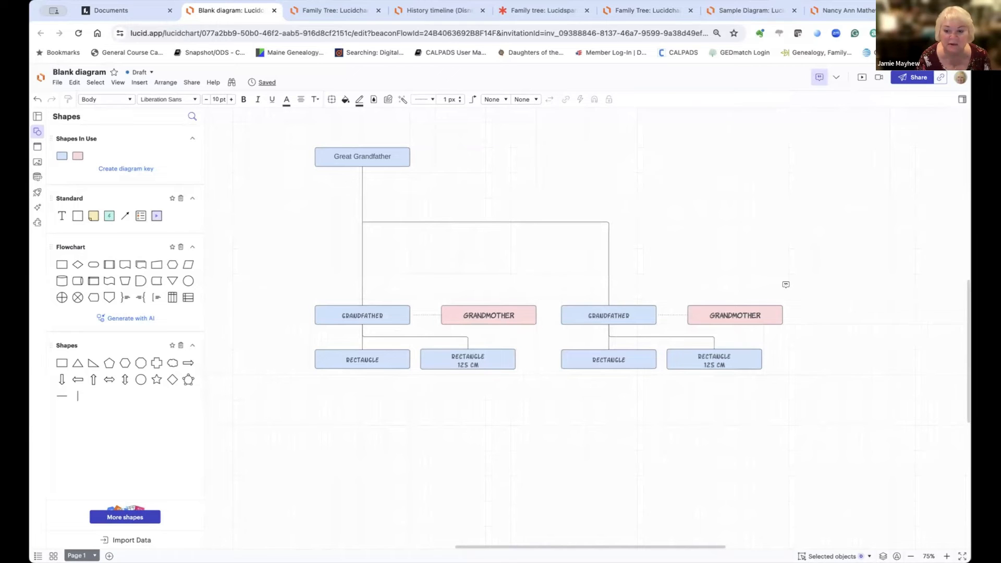
Step: Discard a stray text box and post the comment 'Grandmother lived most of her life' beside the second GRANDMOTHER
double_click(788, 288)
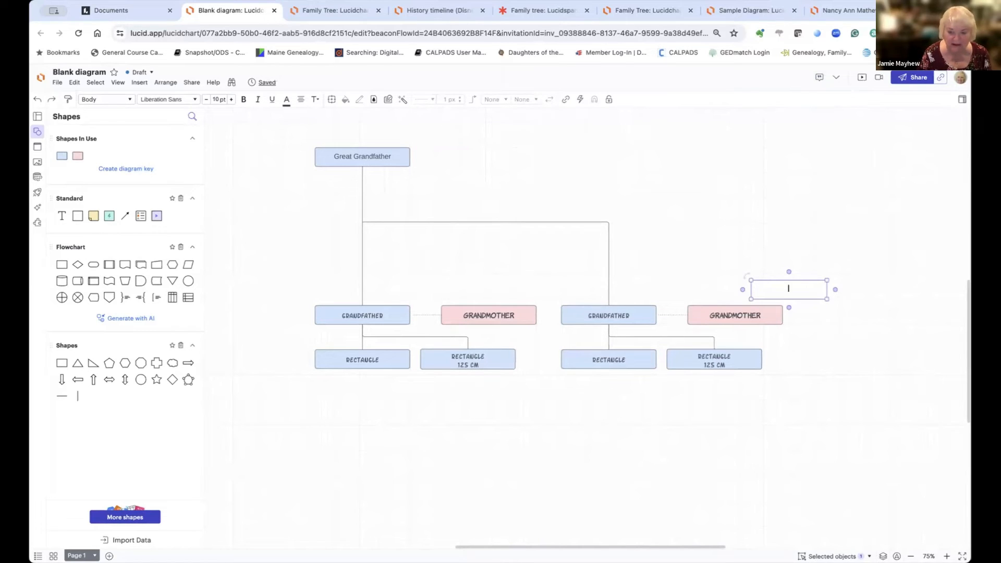
left_click(816, 278)
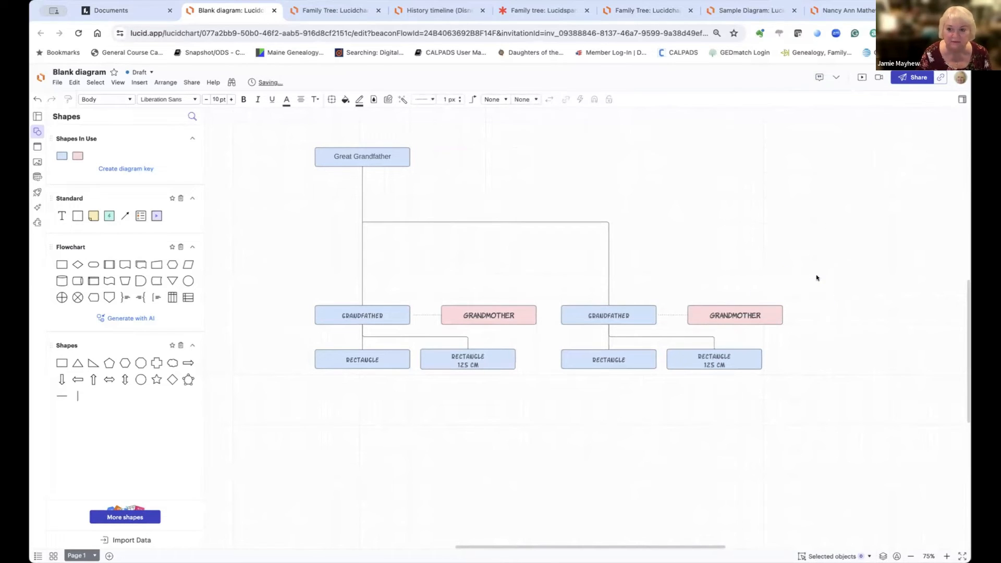
left_click(818, 78)
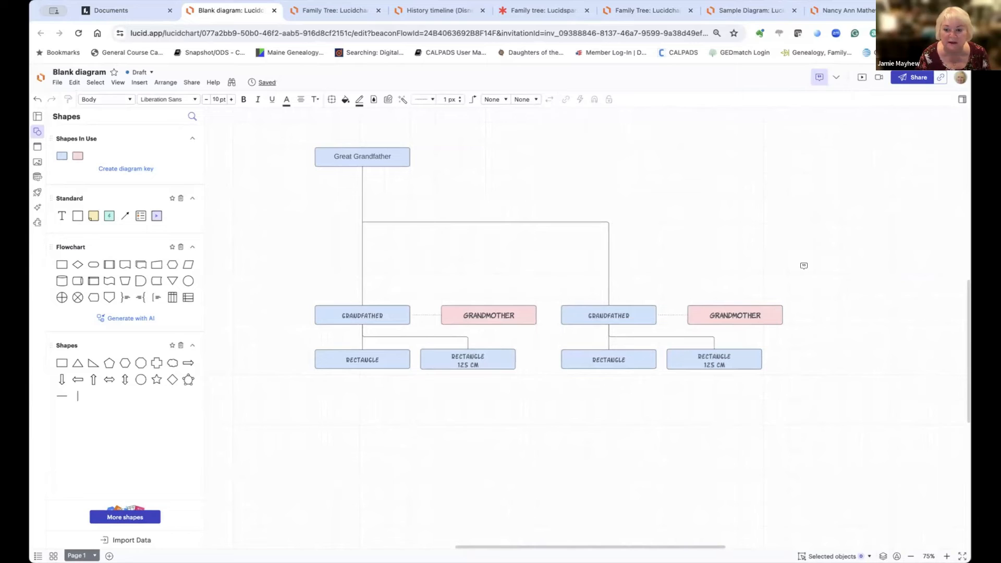
left_click(804, 267)
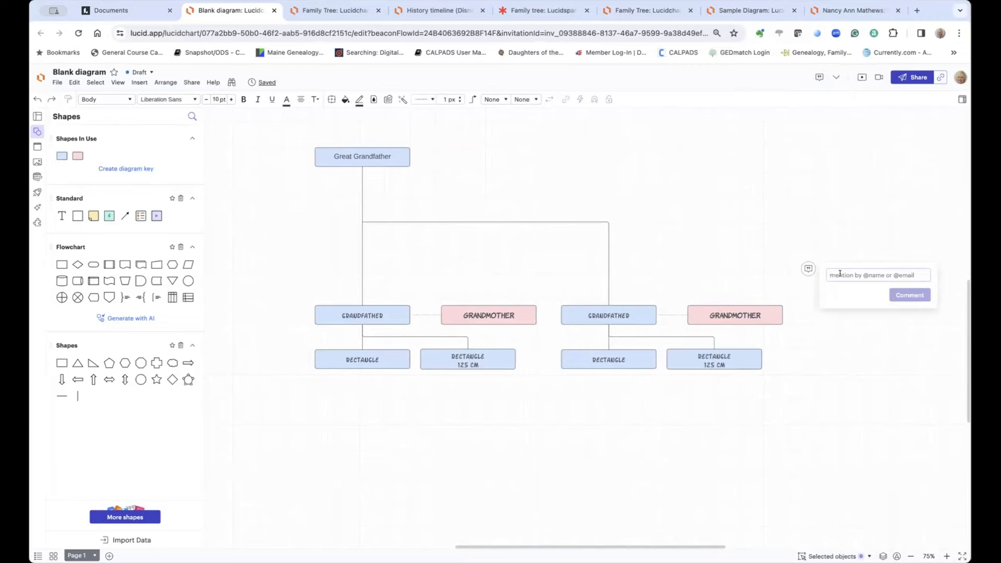
type("Gr")
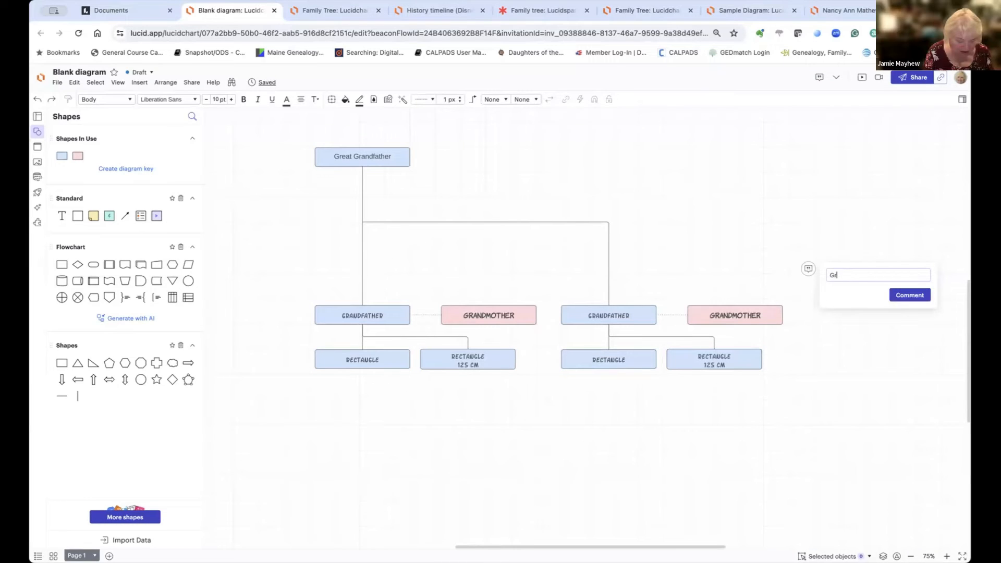
type("andmothe")
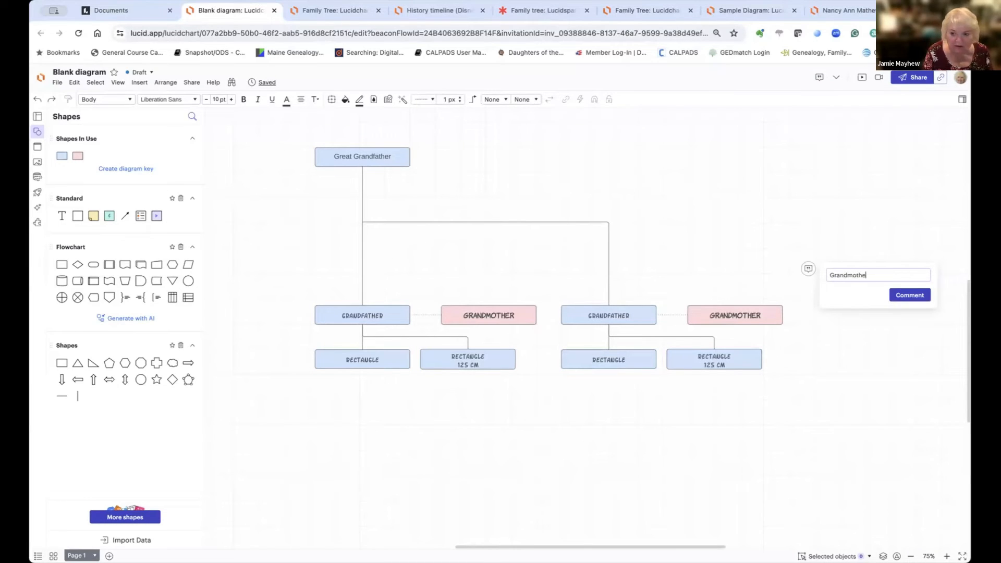
type("r lived mos")
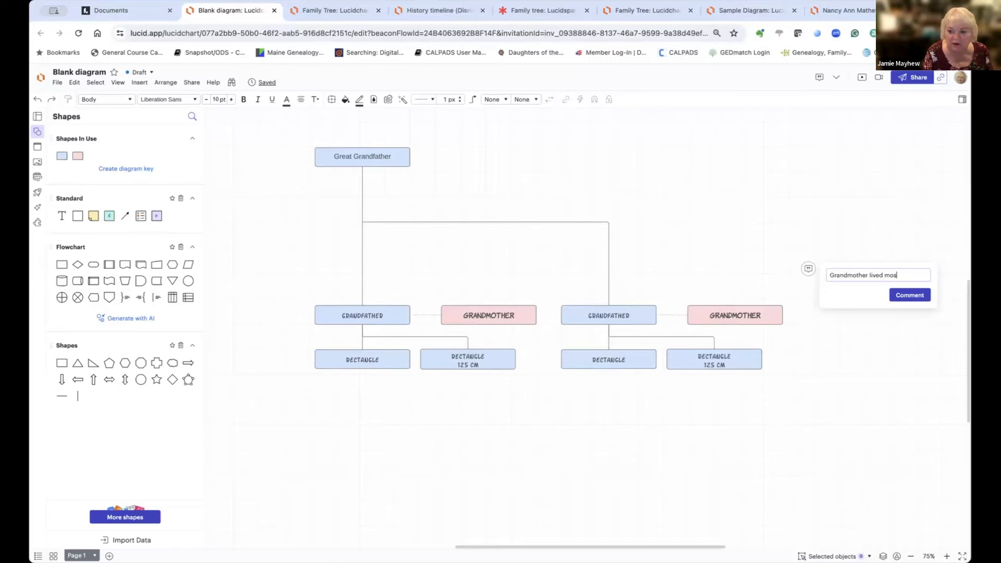
type("t of her li")
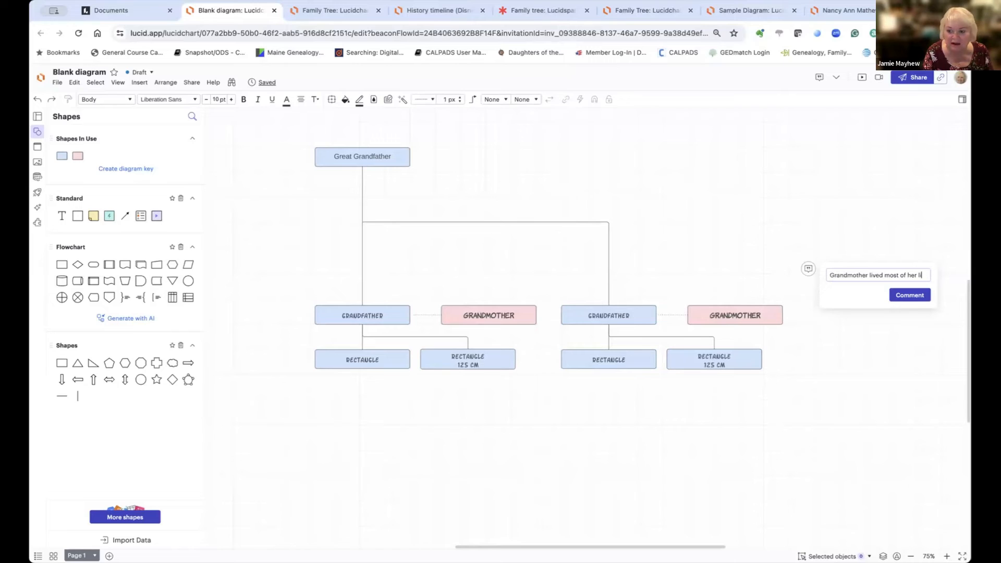
type("fe")
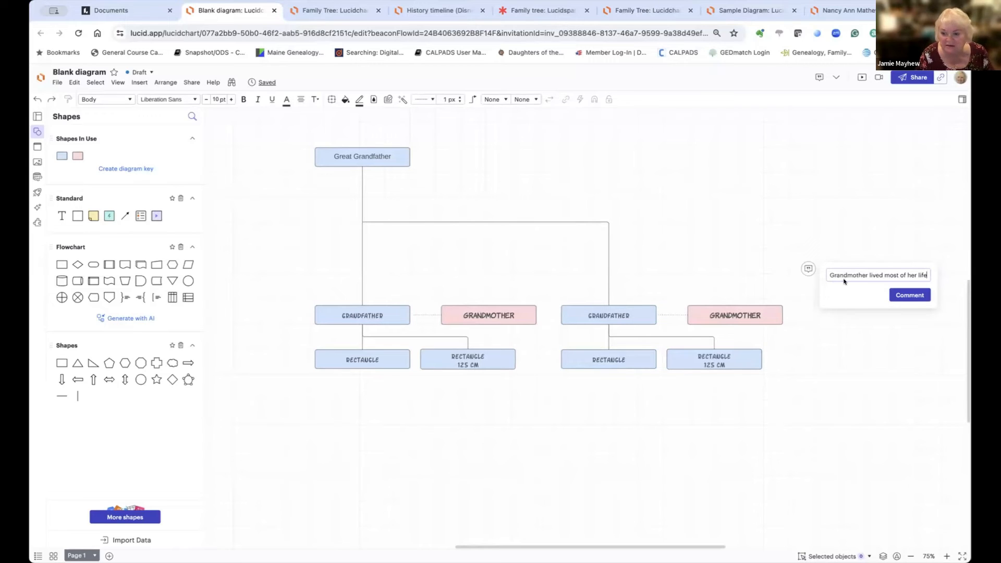
left_click(910, 295)
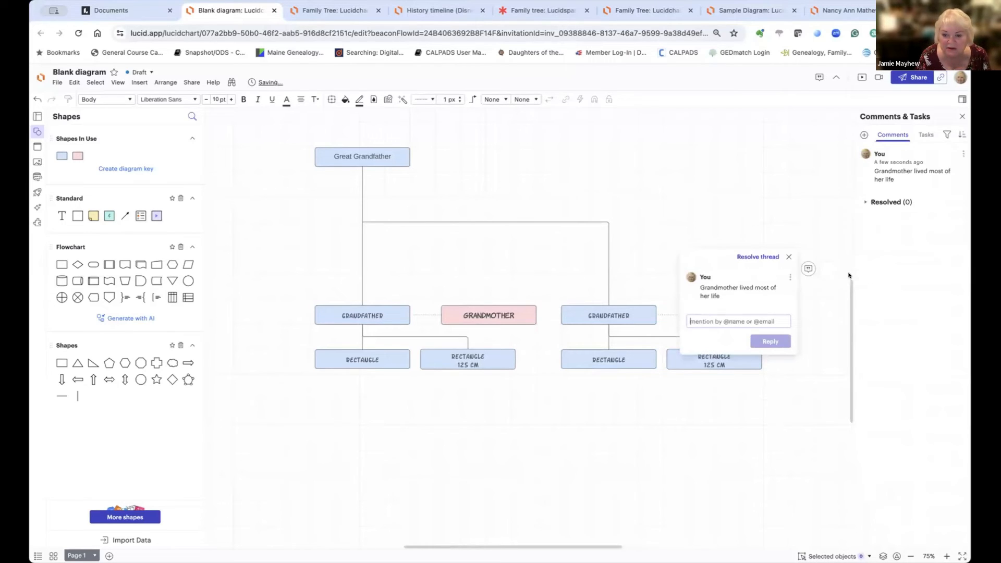
left_click(819, 293)
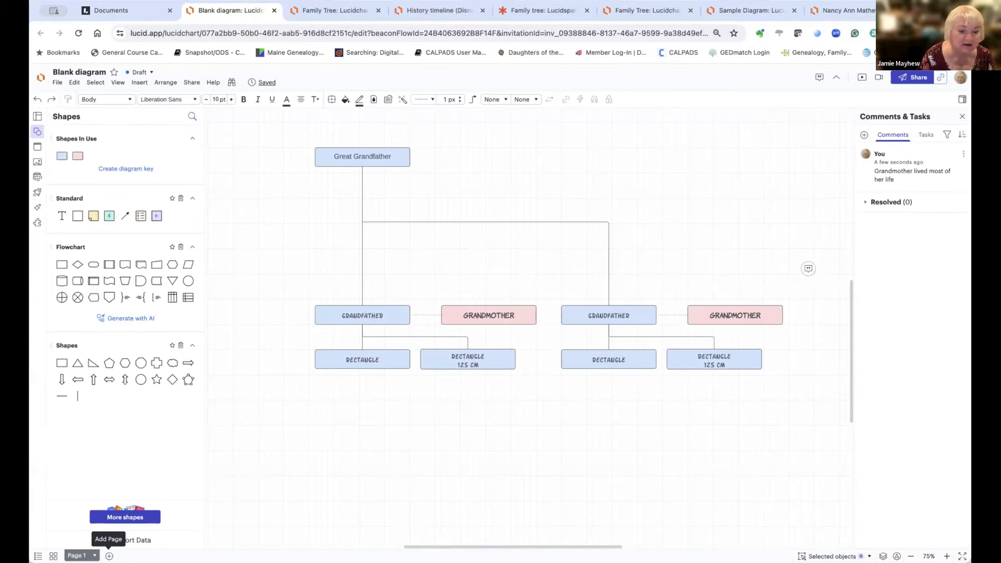
Step: Add a blank Page 2, check both page tabs, and finish on Page 1's family tree
left_click(109, 556)
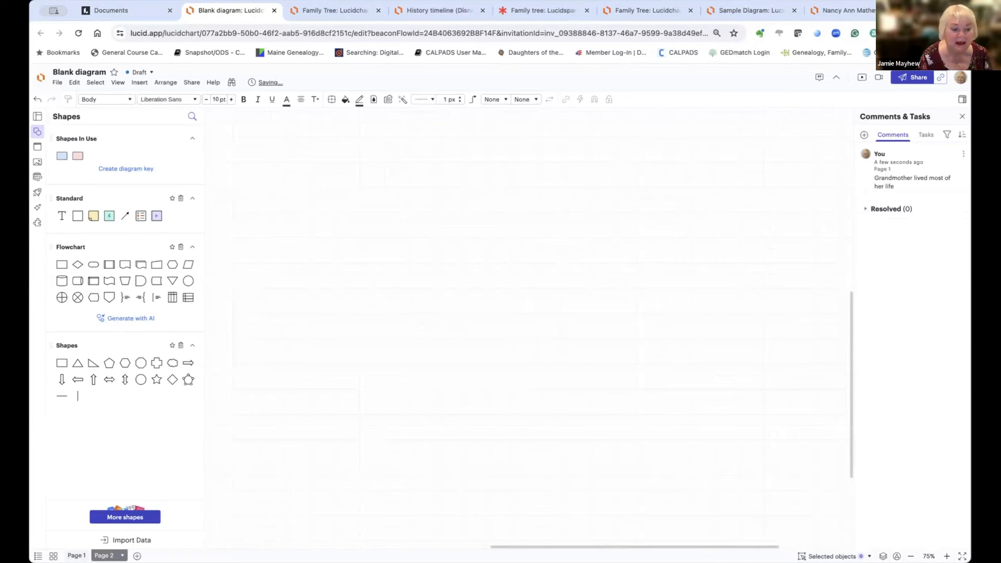
left_click(76, 556)
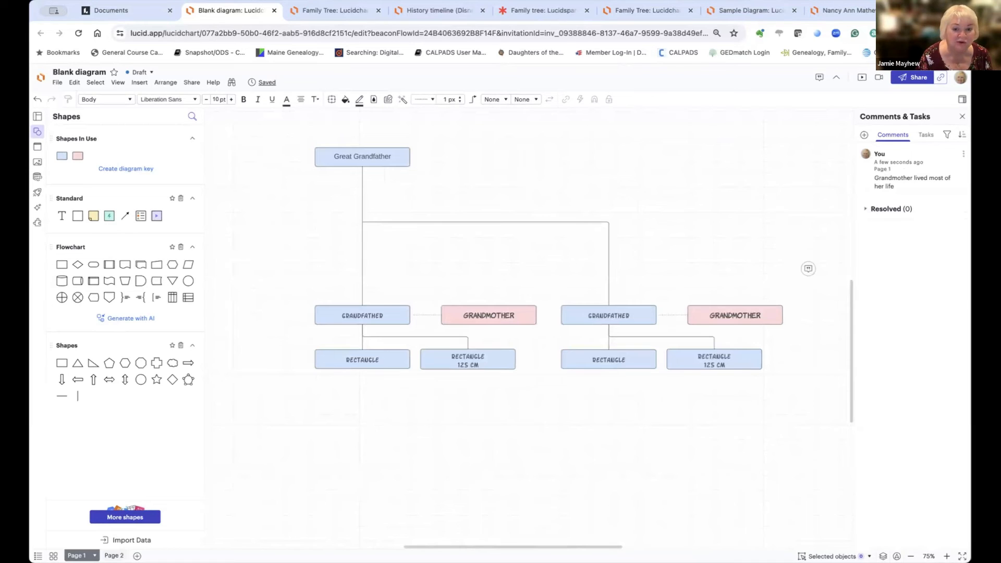
left_click(114, 556)
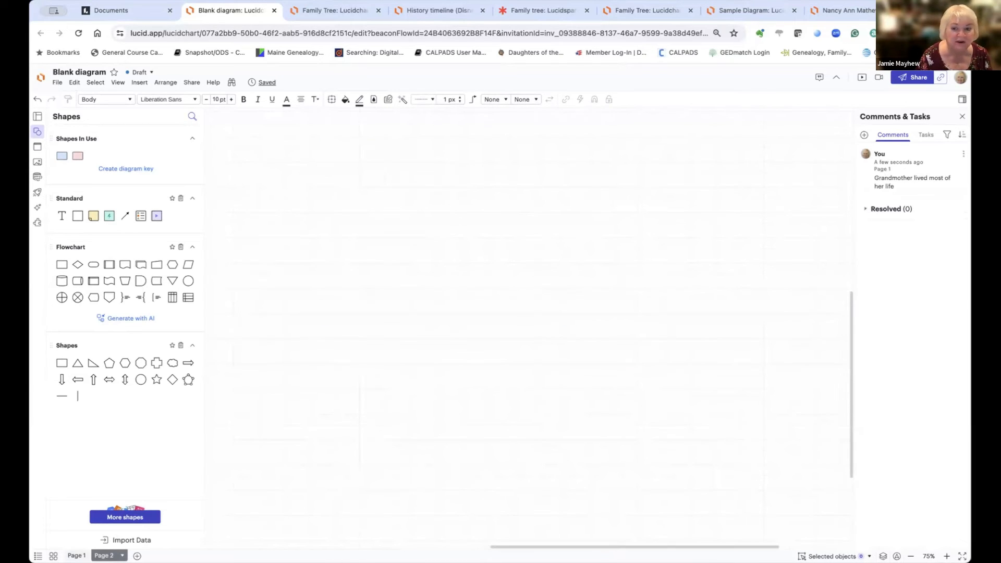
left_click(76, 556)
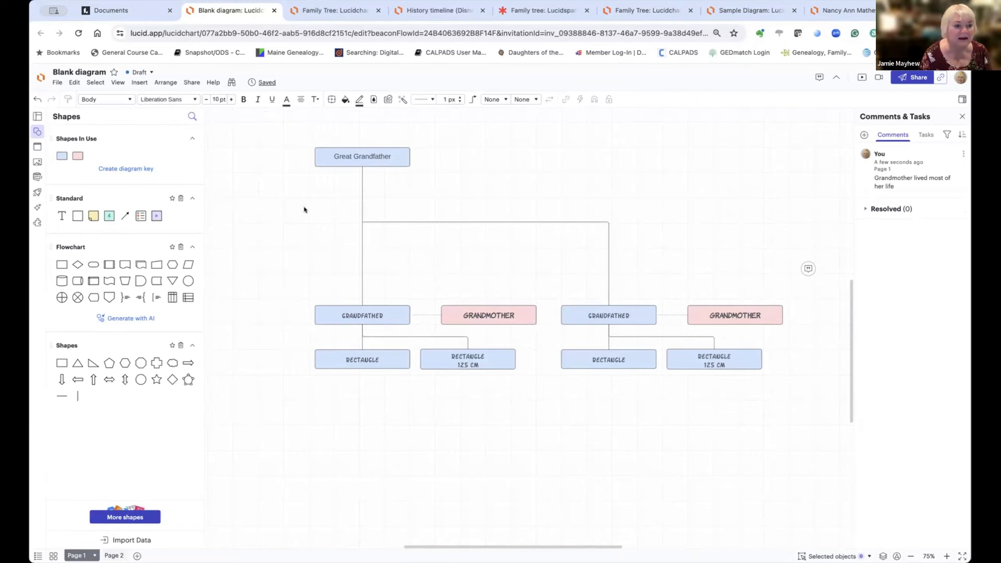
left_click(136, 82)
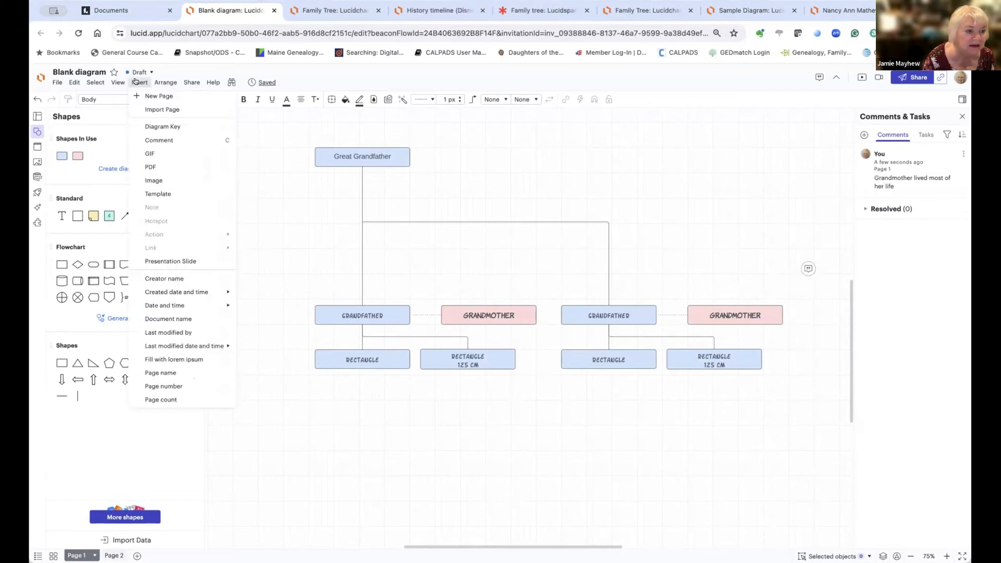
left_click(160, 181)
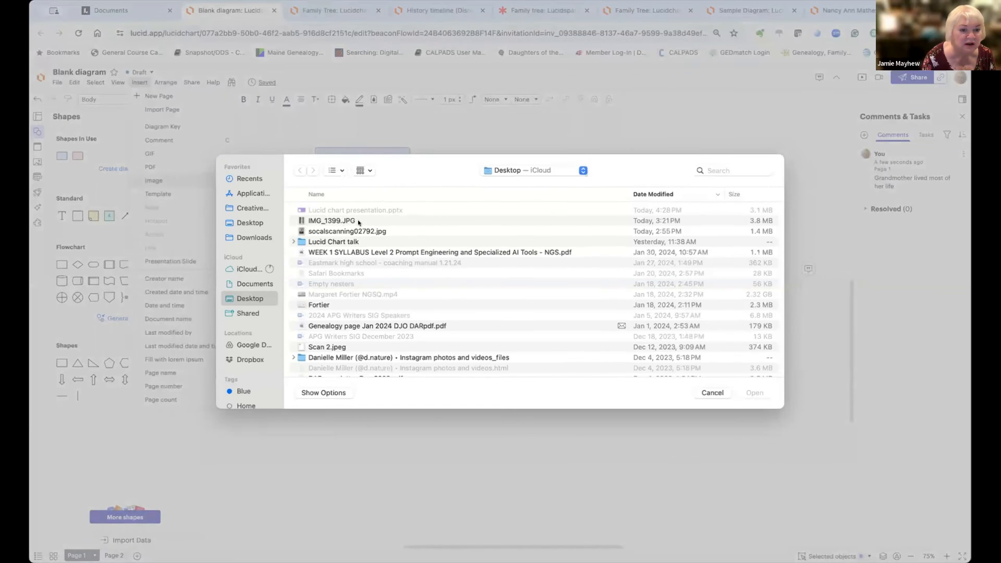
double_click(327, 222)
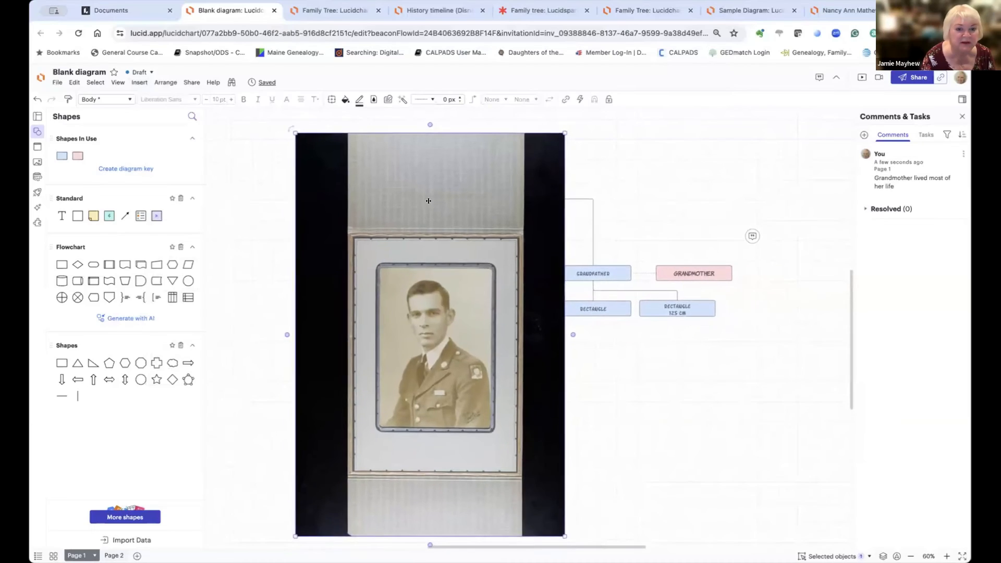
left_click_drag(409, 197, 636, 188)
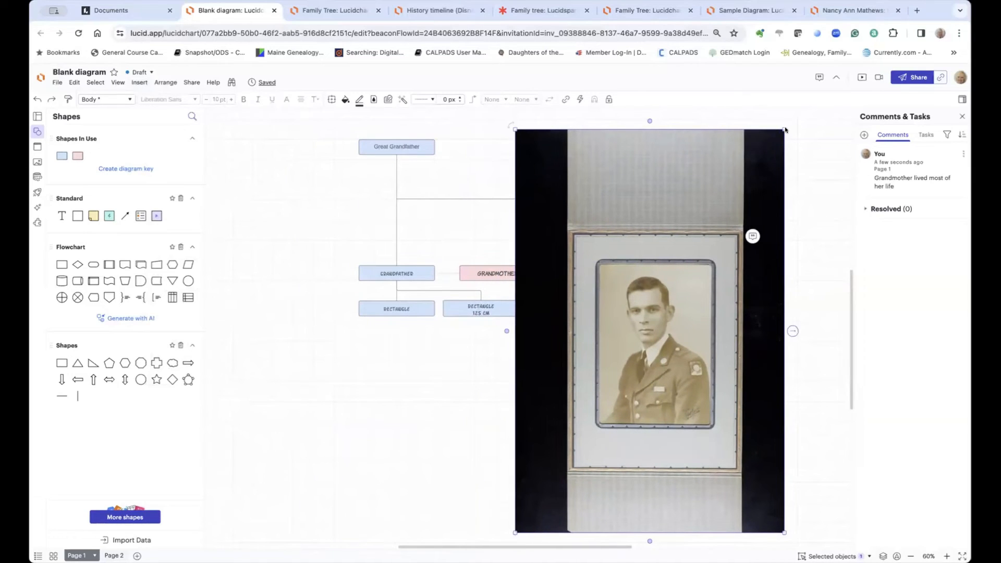
left_click_drag(784, 129, 656, 321)
left_click_drag(600, 336, 725, 128)
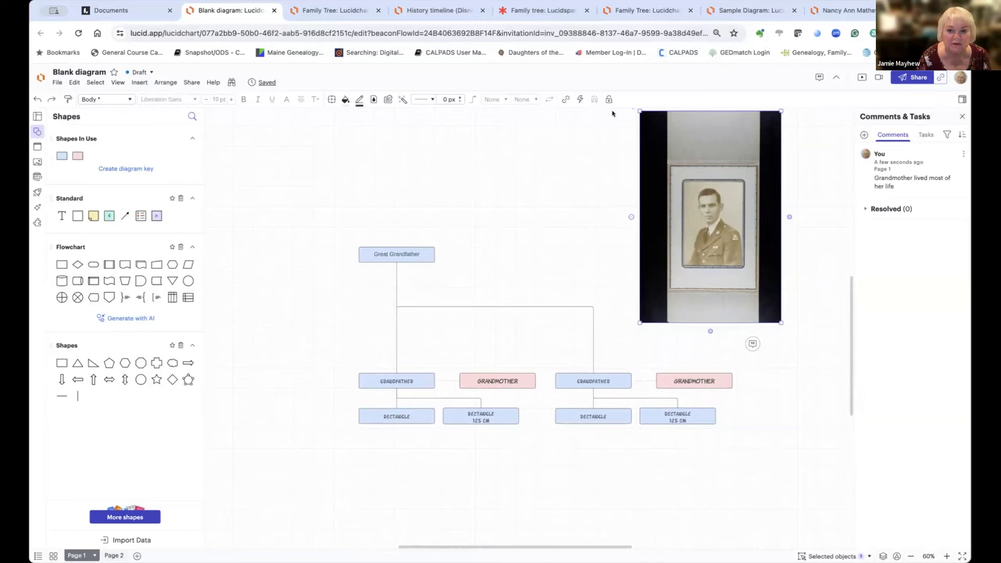
left_click_drag(640, 111, 659, 107)
scroll(622, 192, "up", 3)
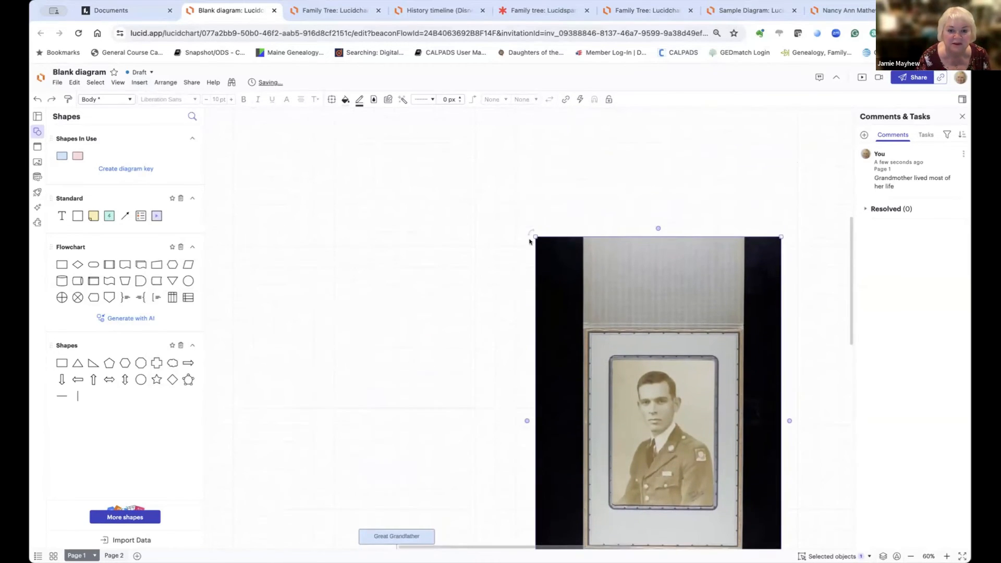
left_click_drag(535, 234, 683, 330)
scroll(612, 321, "down", 5)
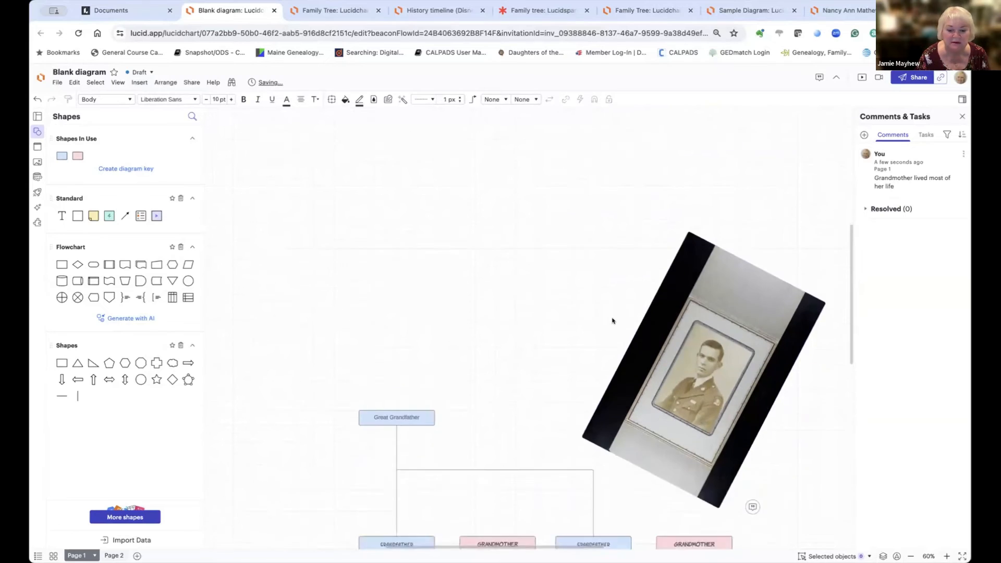
scroll(613, 321, "up", 6)
scroll(612, 321, "up", 3)
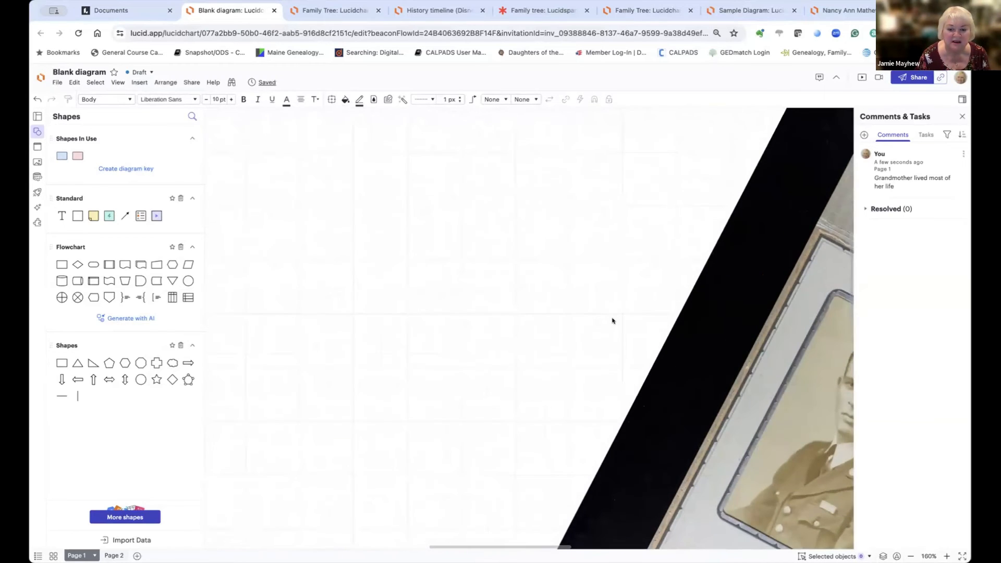
scroll(613, 321, "down", 8)
scroll(612, 320, "up", 10)
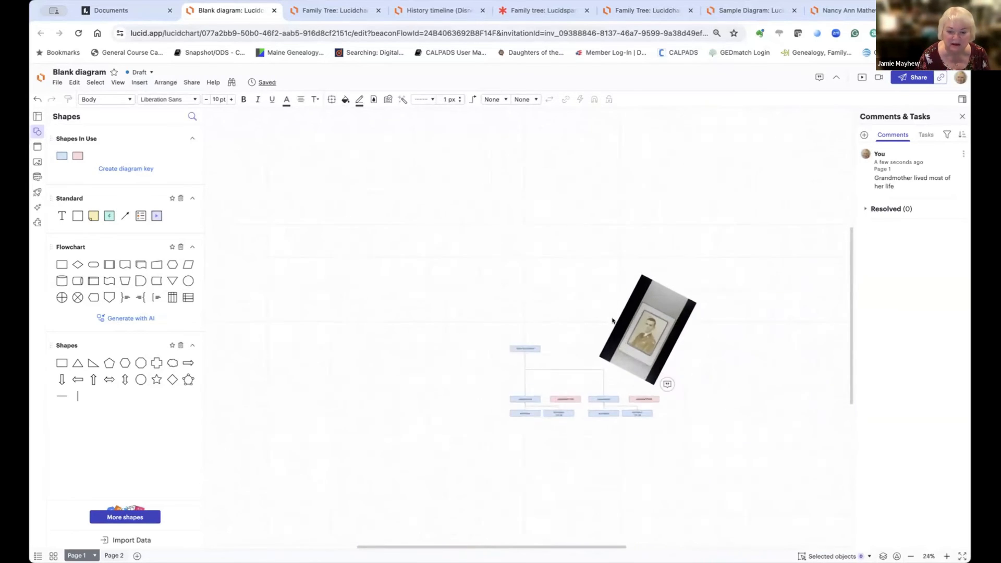
scroll(613, 321, "down", 6)
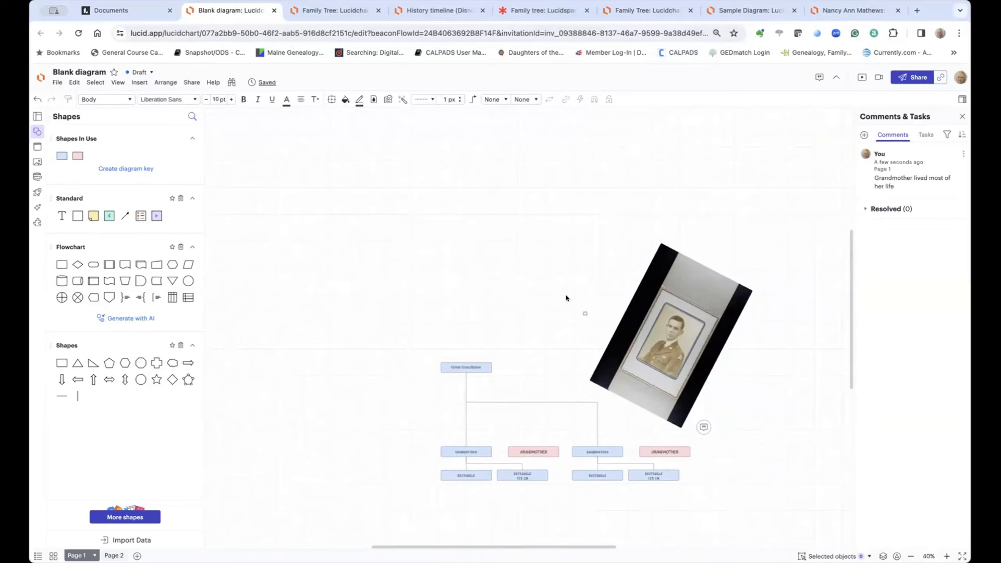
left_click_drag(566, 295, 537, 249)
scroll(537, 249, "up", 6)
scroll(538, 248, "down", 7)
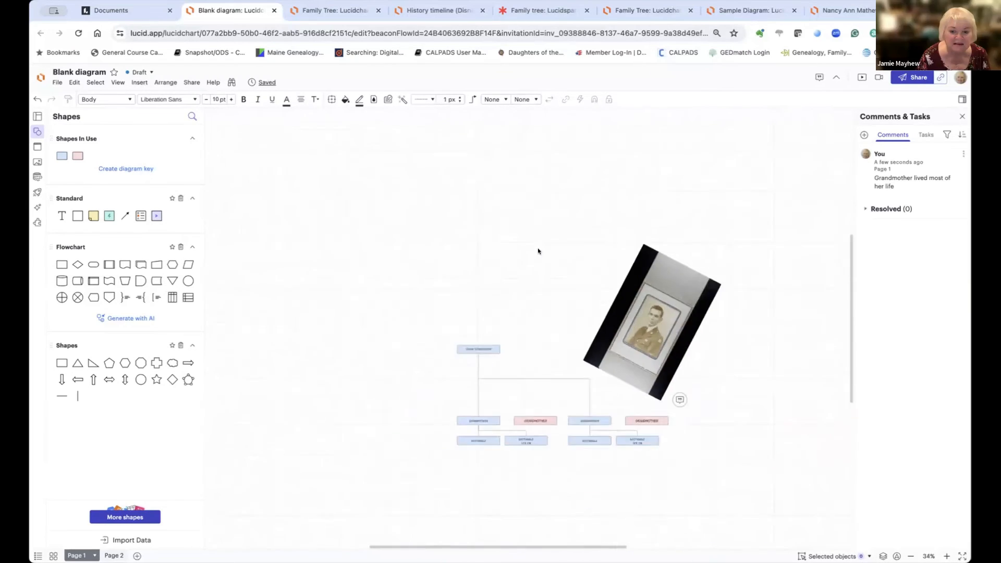
scroll(538, 251, "down", 3)
scroll(538, 251, "up", 4)
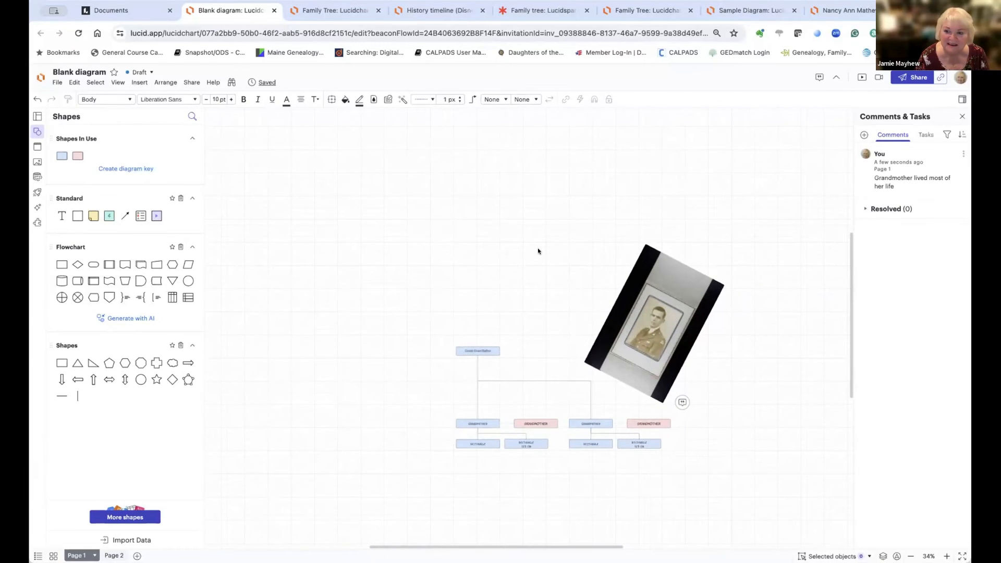
scroll(538, 251, "up", 3)
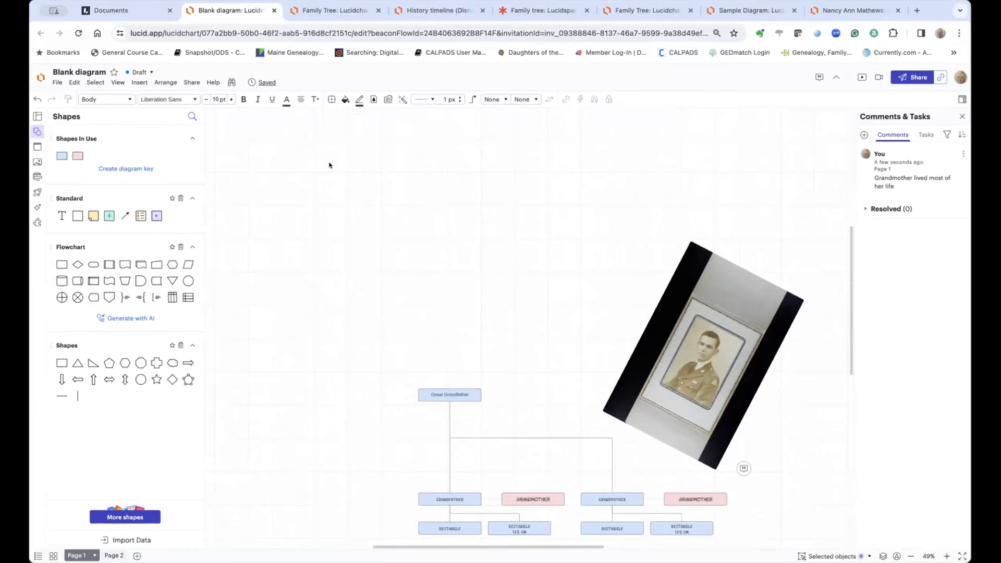
Step: Open File > New > From template and browse the Popular templates like Flowchart and Mind map
left_click(54, 83)
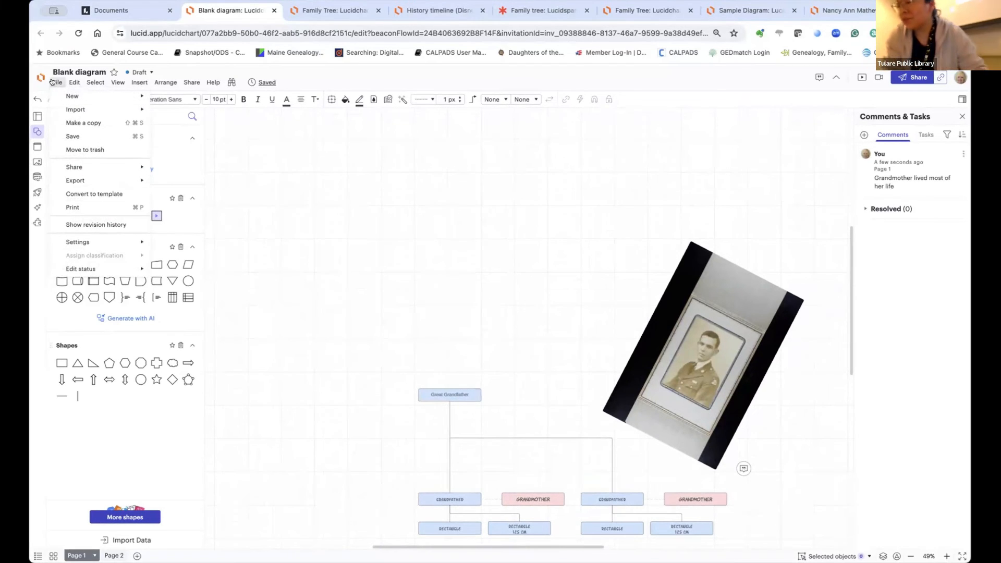
left_click(53, 82)
left_click(54, 82)
mouse_move(96, 99)
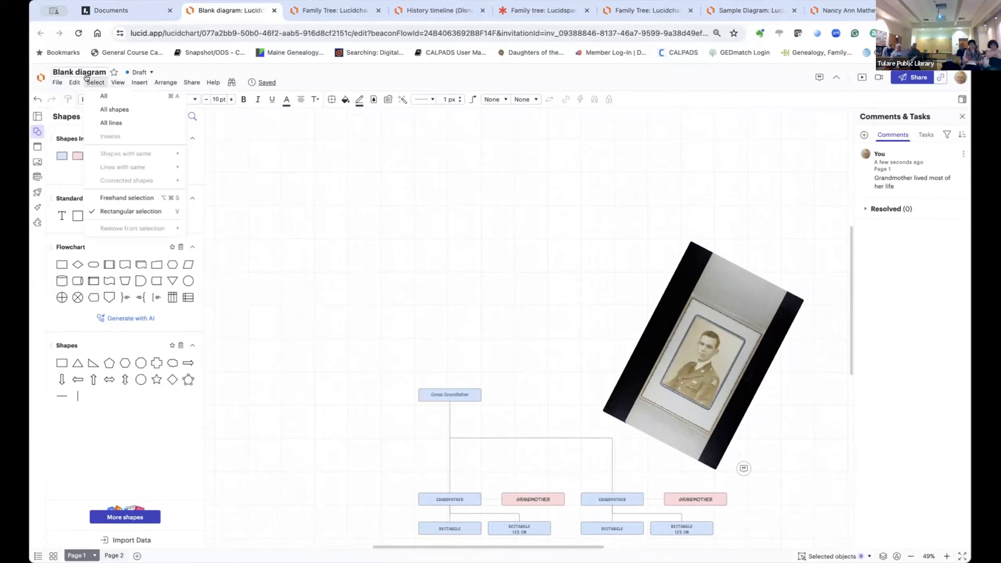
mouse_move(52, 83)
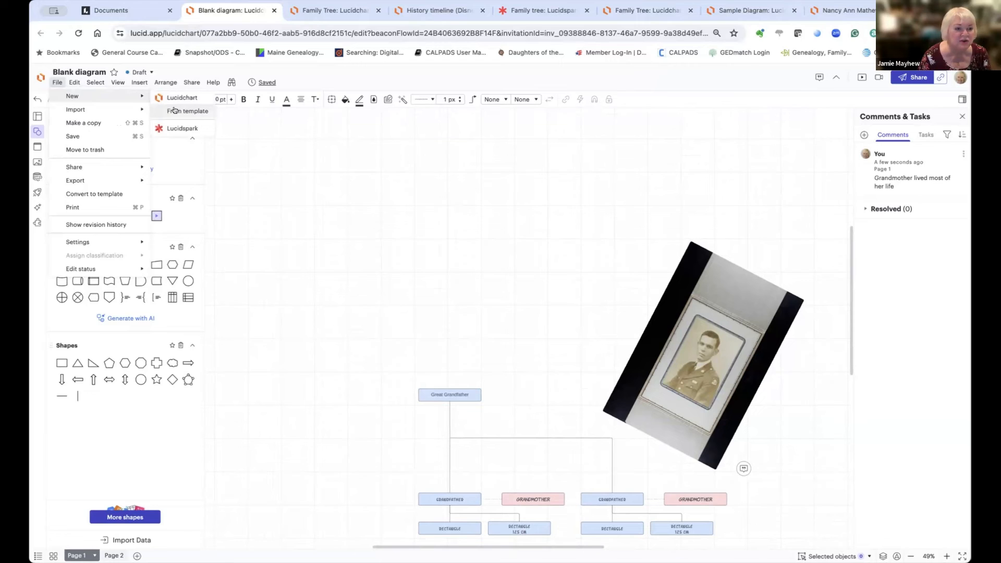
left_click(174, 110)
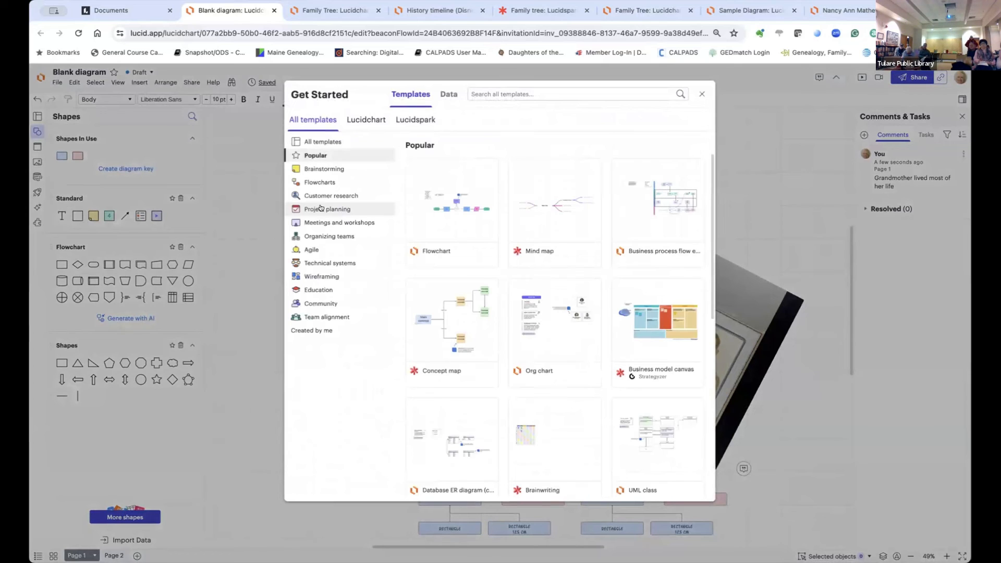
scroll(576, 274, "down", 7)
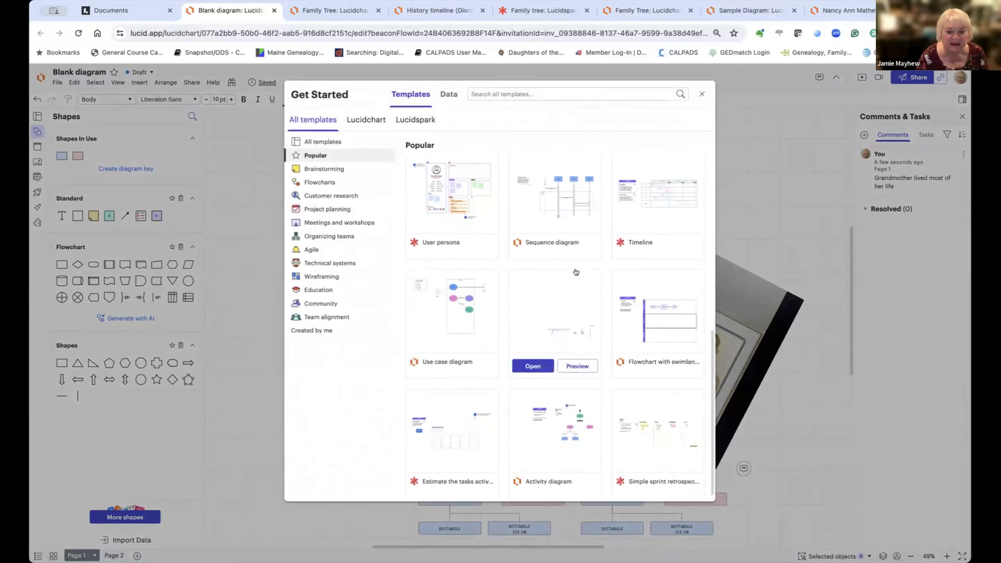
scroll(575, 272, "up", 2)
scroll(575, 271, "up", 5)
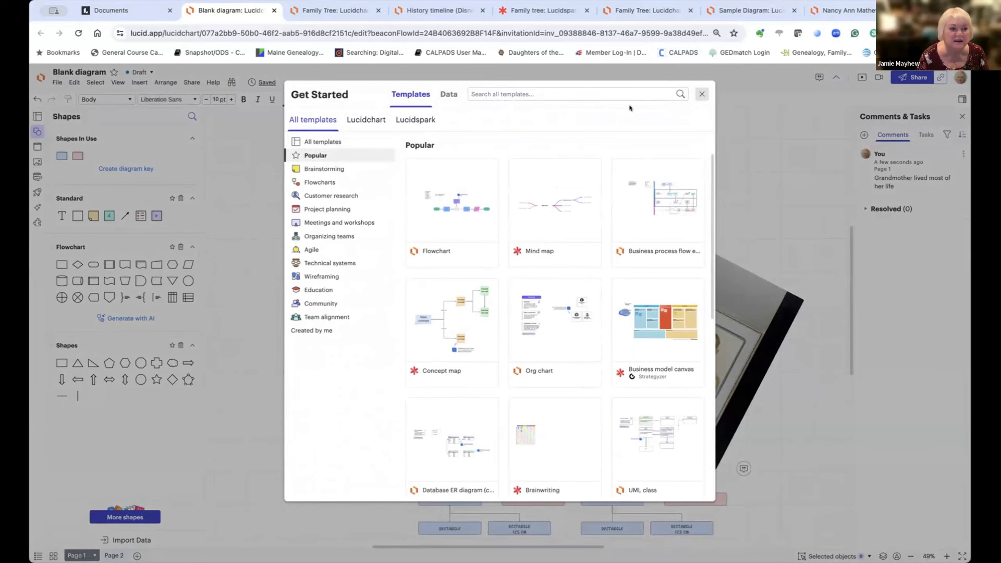
Step: Close the gallery, open the March Newsletter diagram, inspect its headline, and return to My documents
left_click(700, 94)
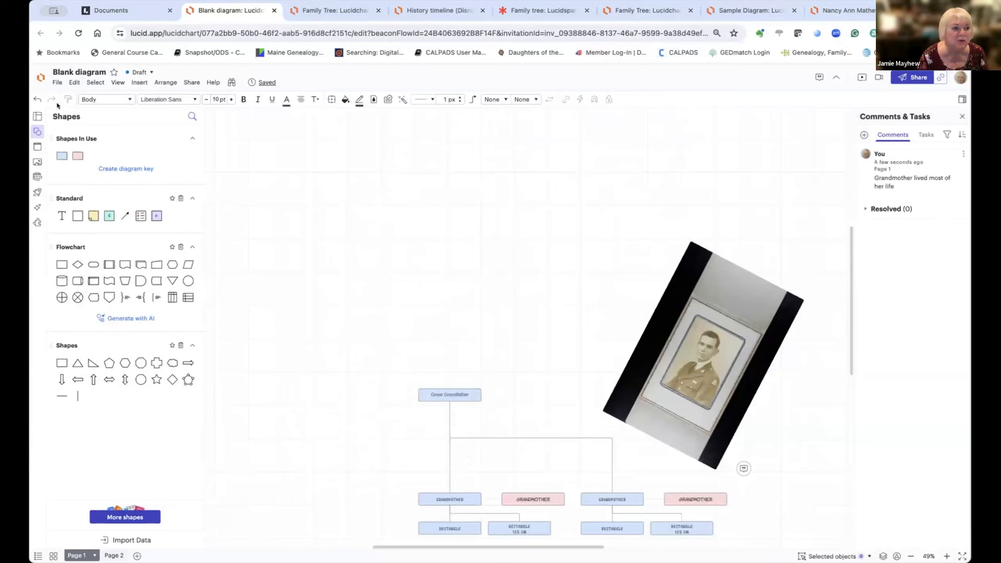
left_click(38, 77)
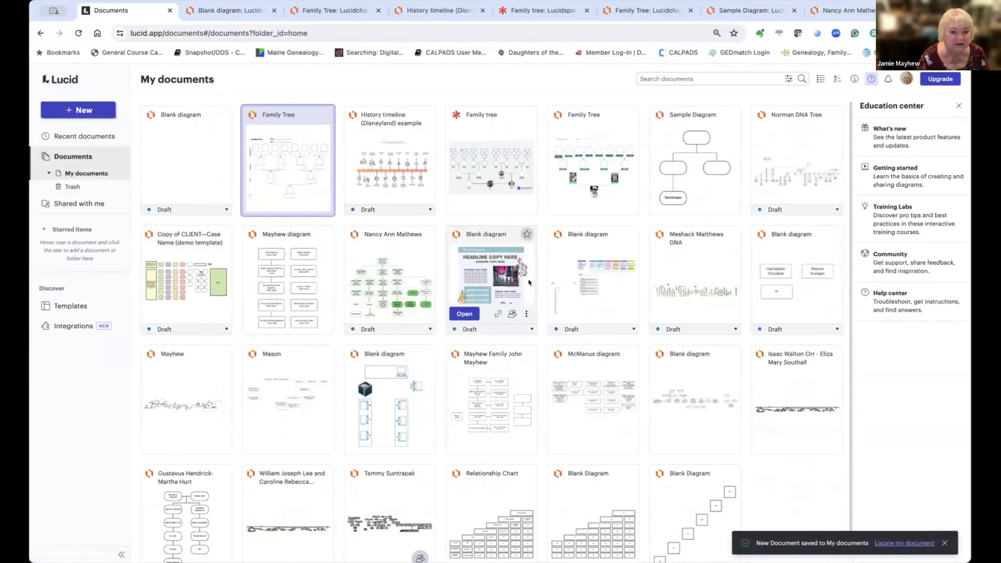
left_click(513, 279)
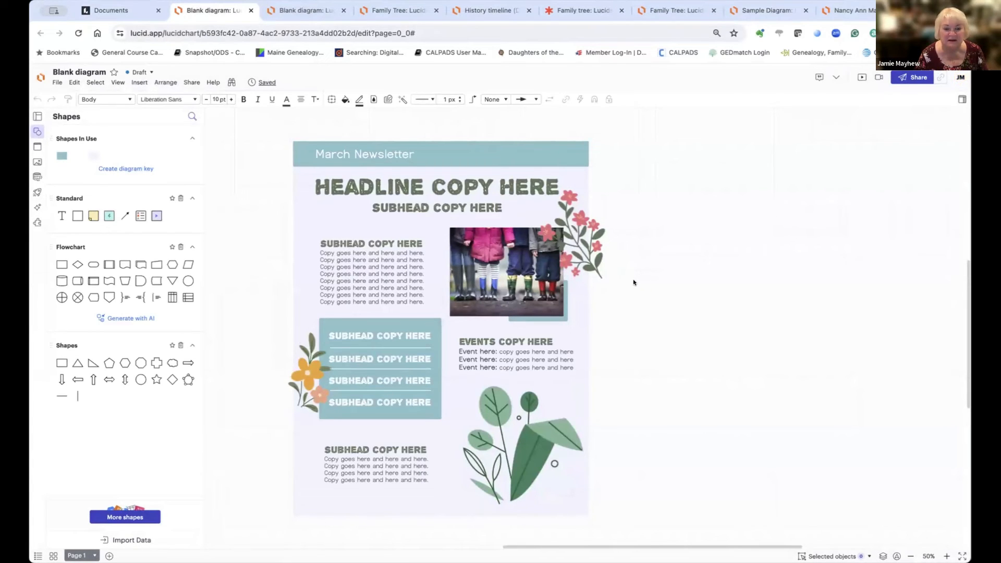
left_click(382, 183)
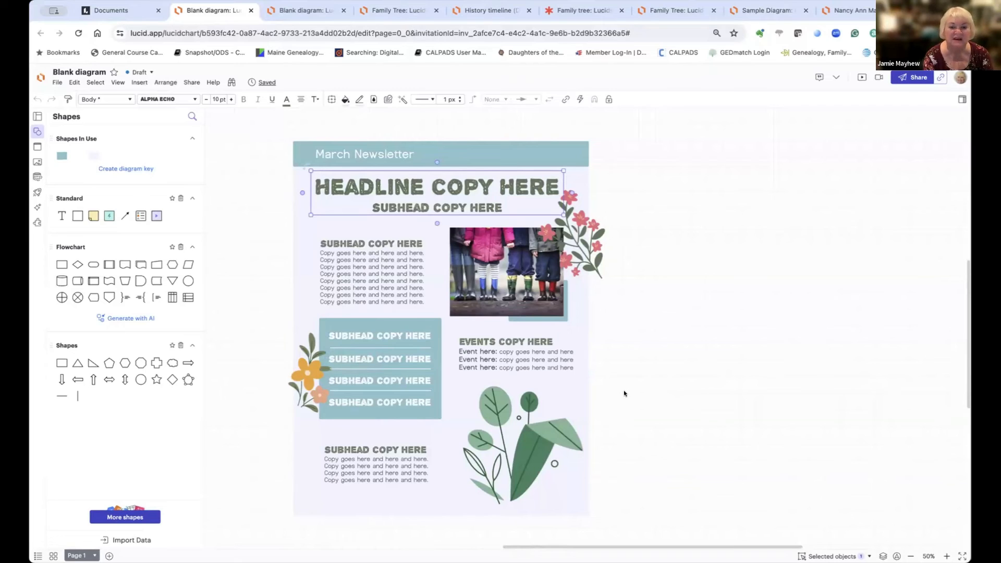
left_click(37, 78)
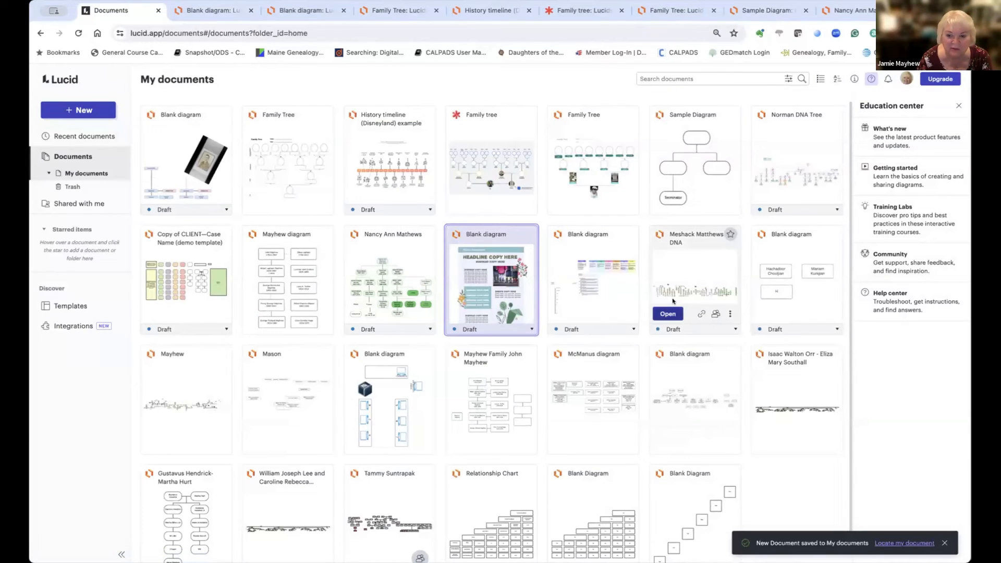
double_click(673, 285)
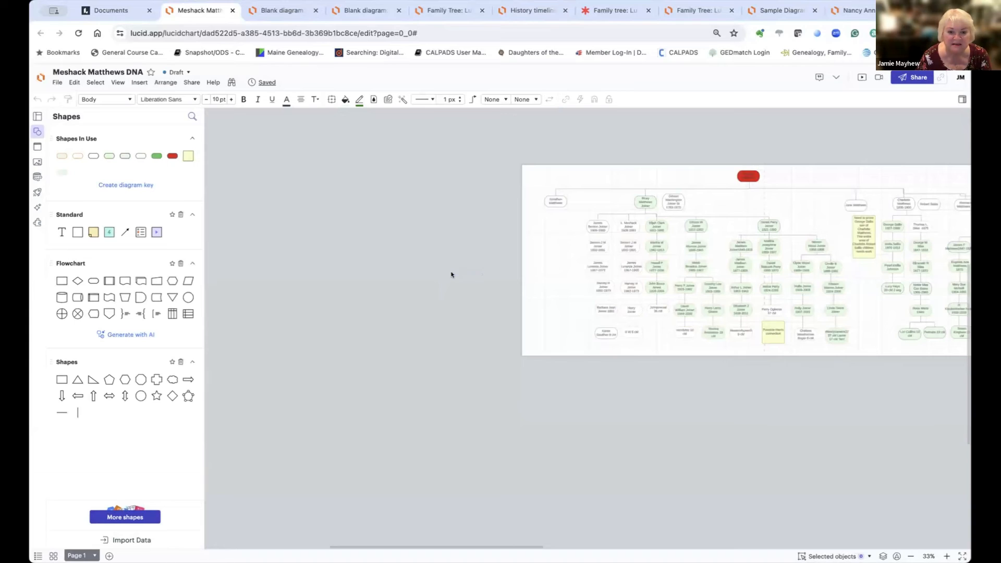
scroll(452, 275, "right", 5)
scroll(452, 275, "right", 15)
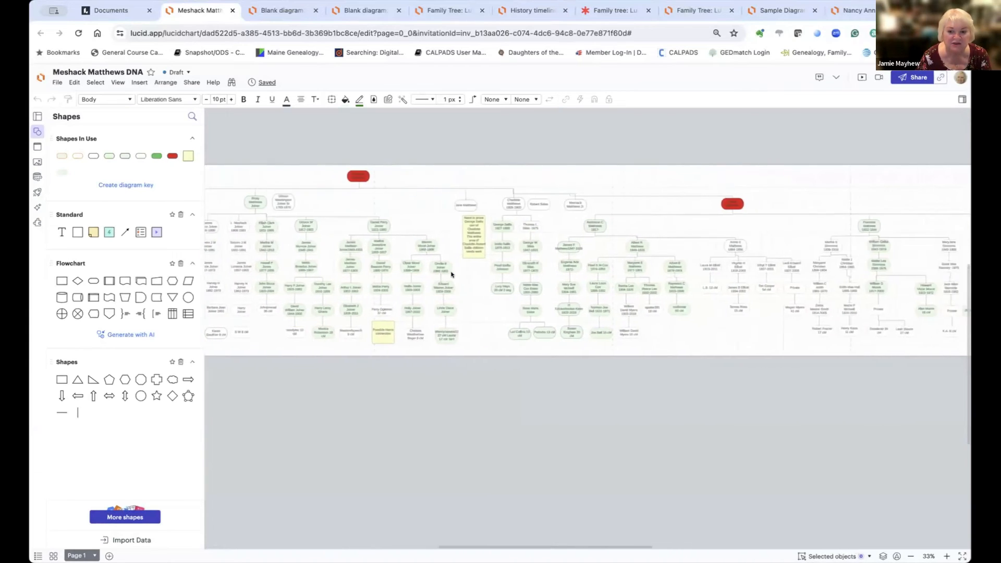
scroll(452, 275, "right", 15)
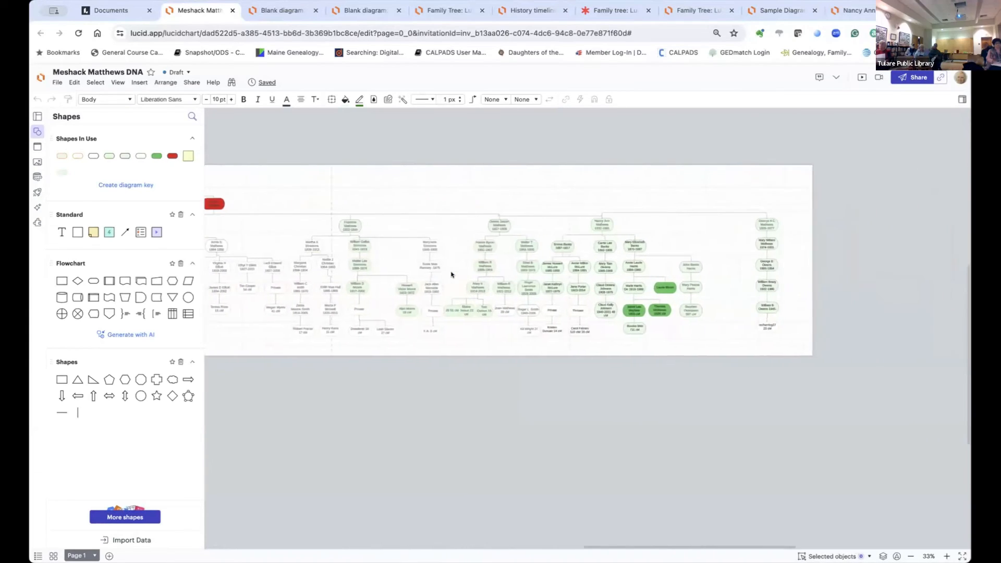
scroll(452, 275, "left", 17)
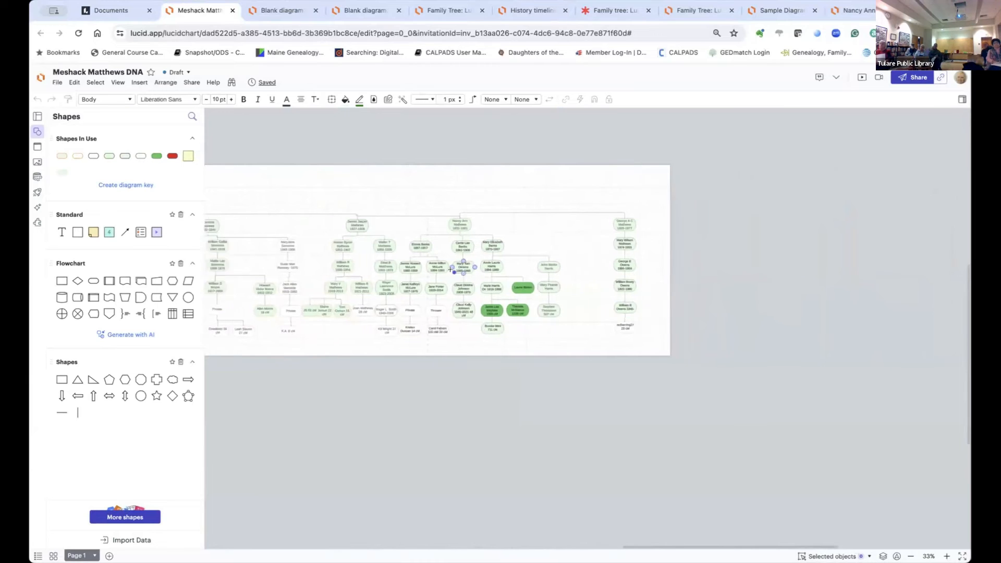
scroll(451, 273, "left", 15)
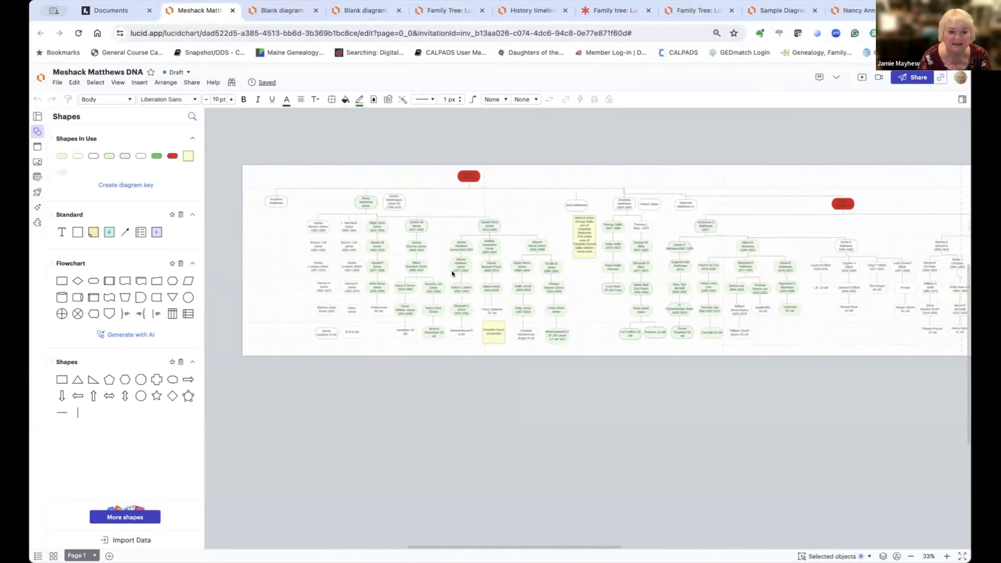
scroll(451, 273, "right", 10)
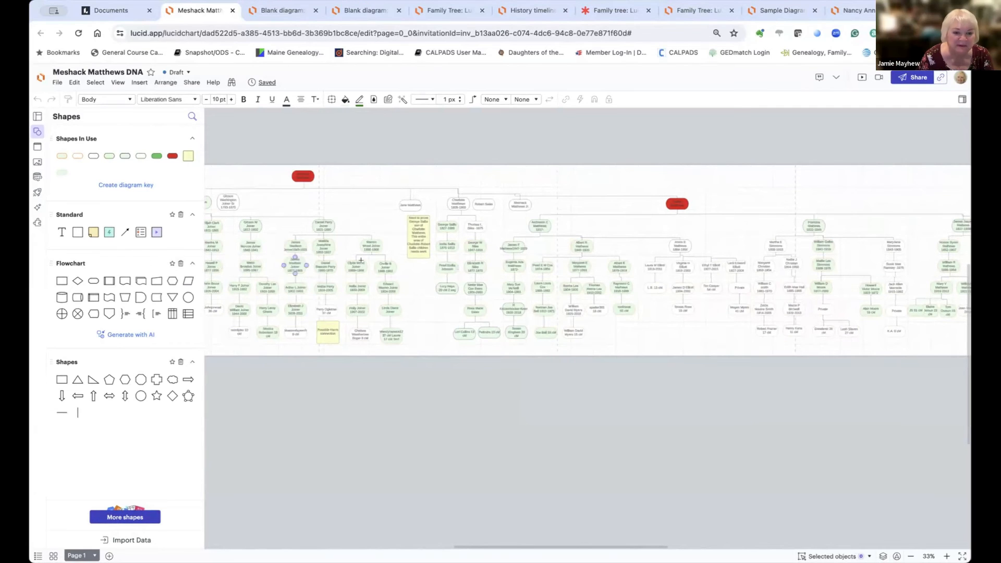
scroll(419, 282, "down", 1)
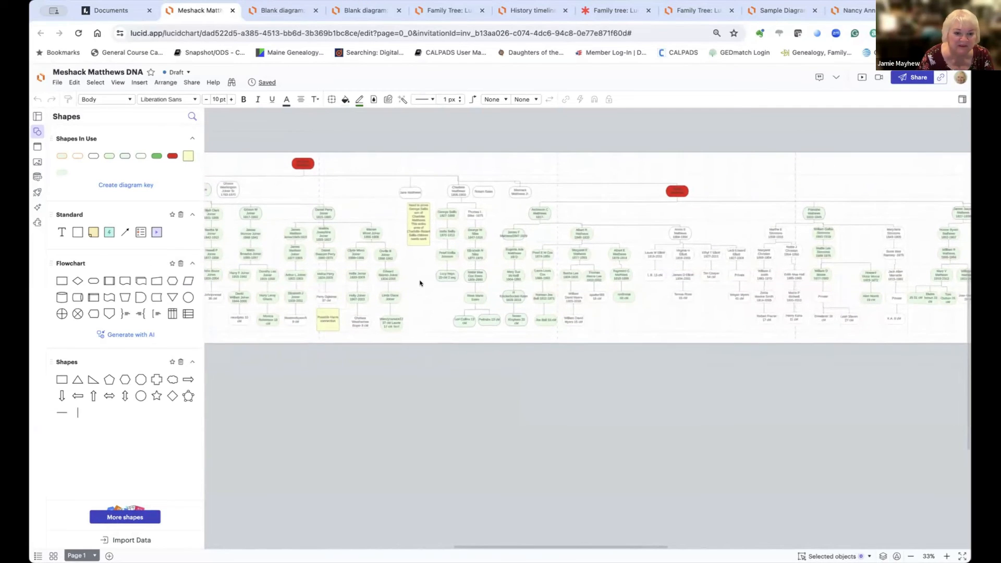
double_click(413, 252)
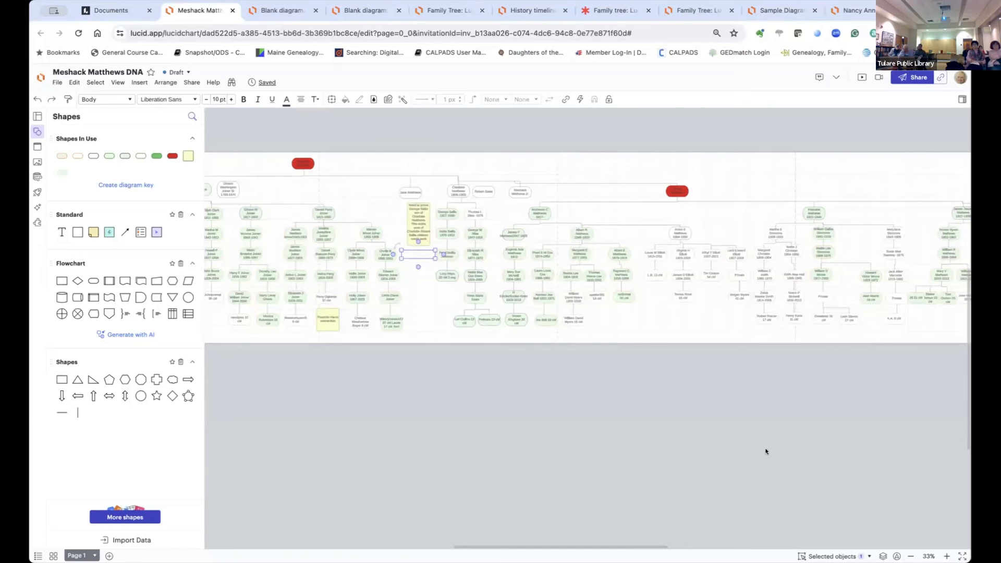
left_click(946, 556)
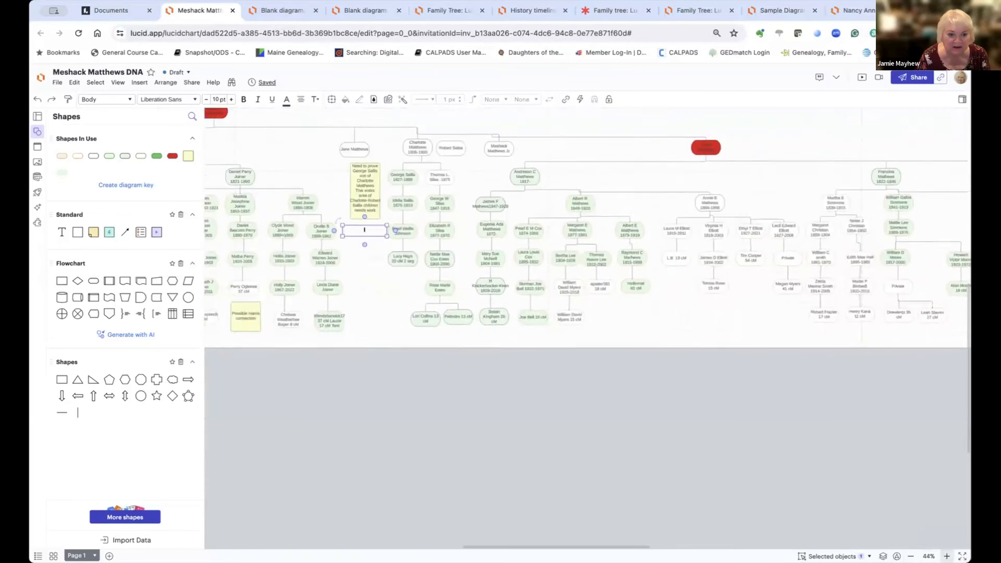
left_click(946, 556)
left_click(272, 259)
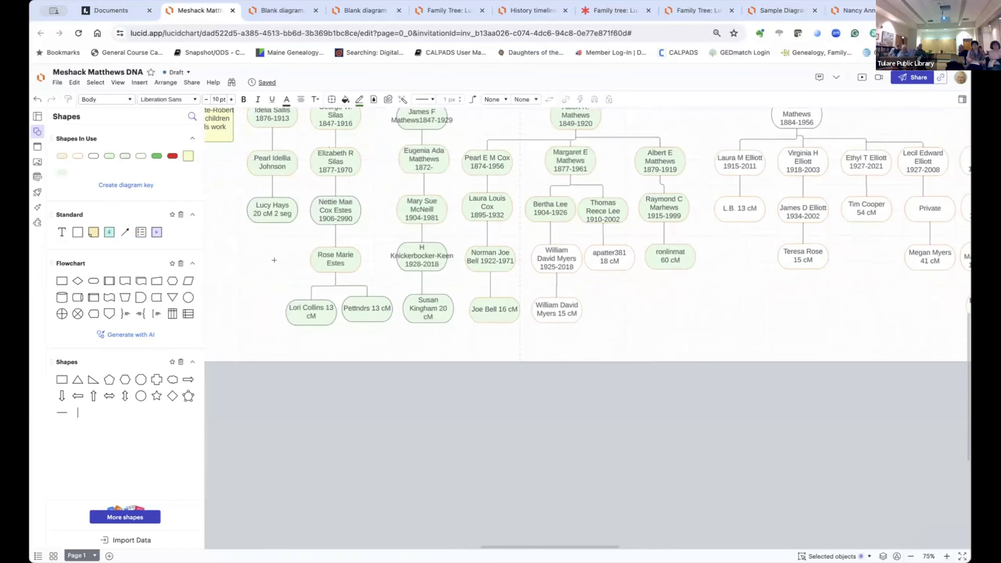
scroll(292, 264, "left", 5)
scroll(292, 263, "up", 3)
scroll(303, 268, "up", 3)
scroll(303, 268, "left", 1)
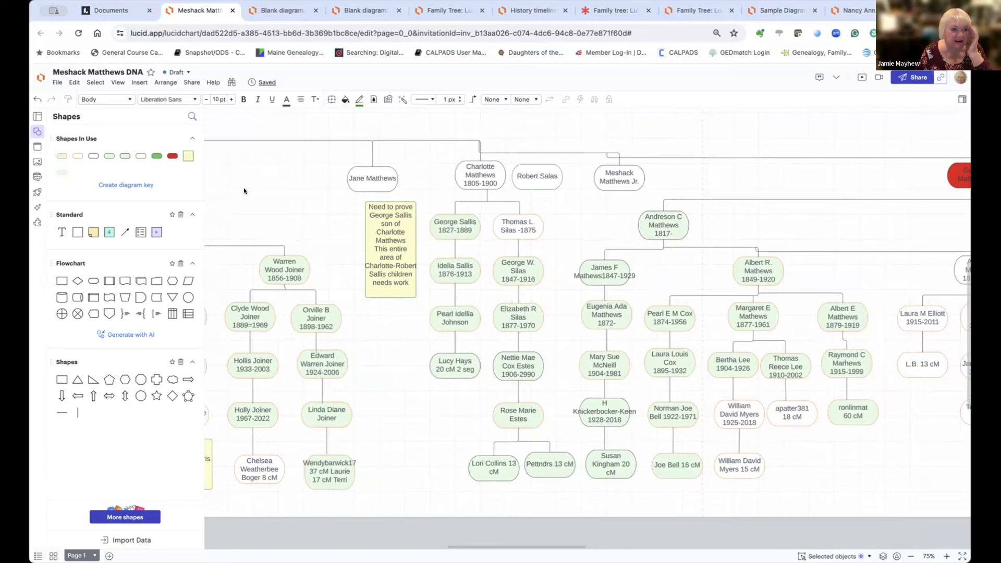
left_click(38, 79)
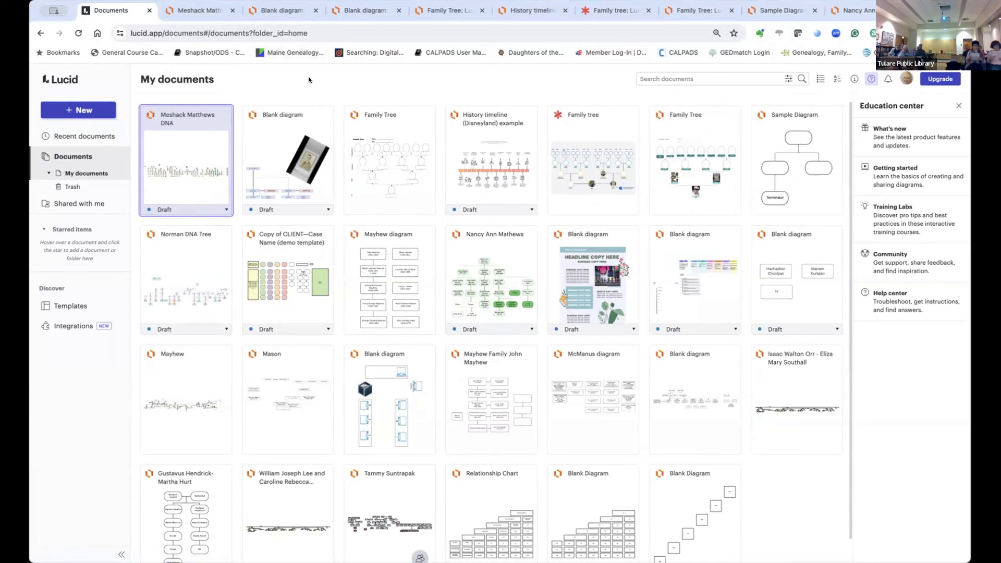
left_click(194, 11)
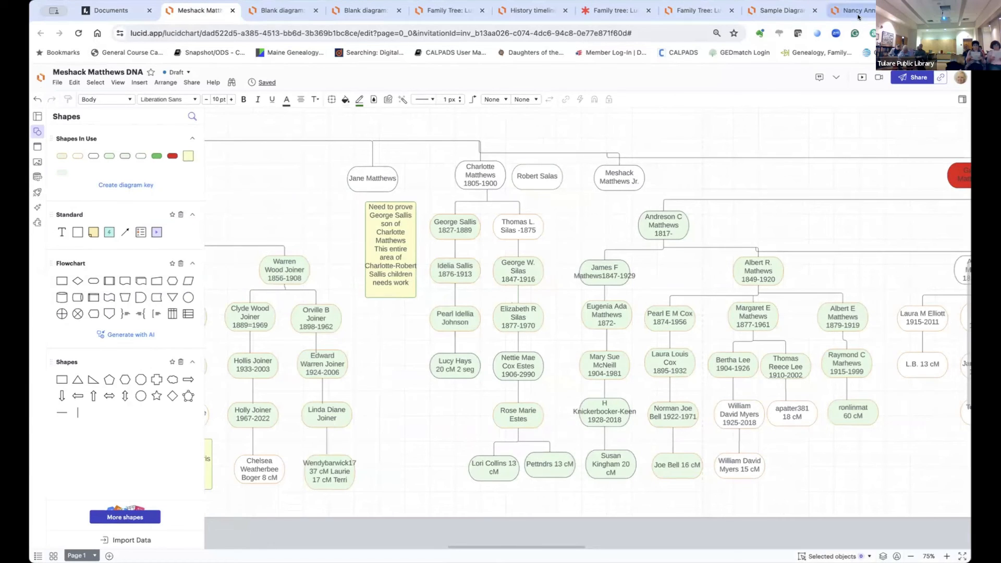
Step: Search Google for 'lucid', go to Lucidchart.com, and log out of the Lucid account
key("ctrl+t")
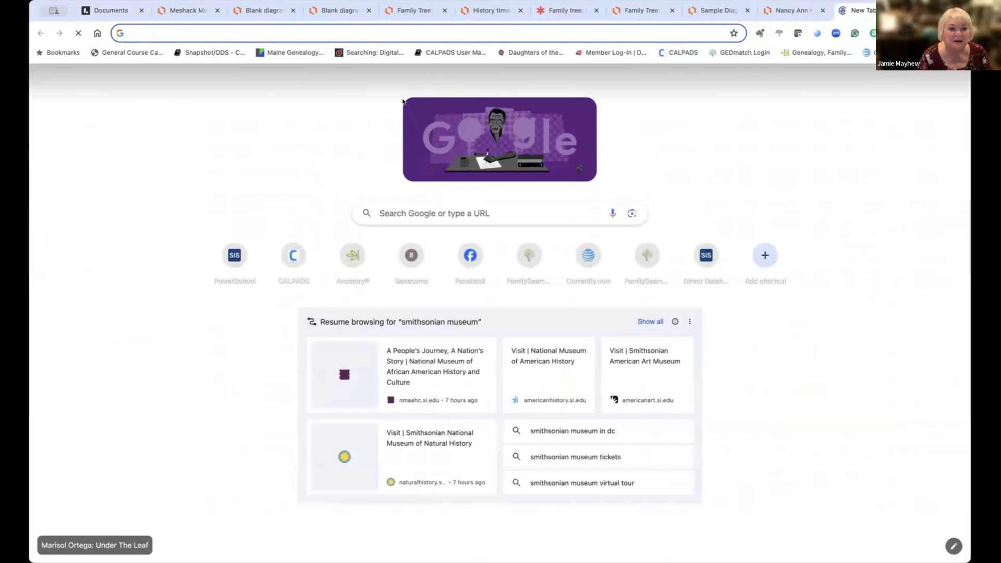
type("lu")
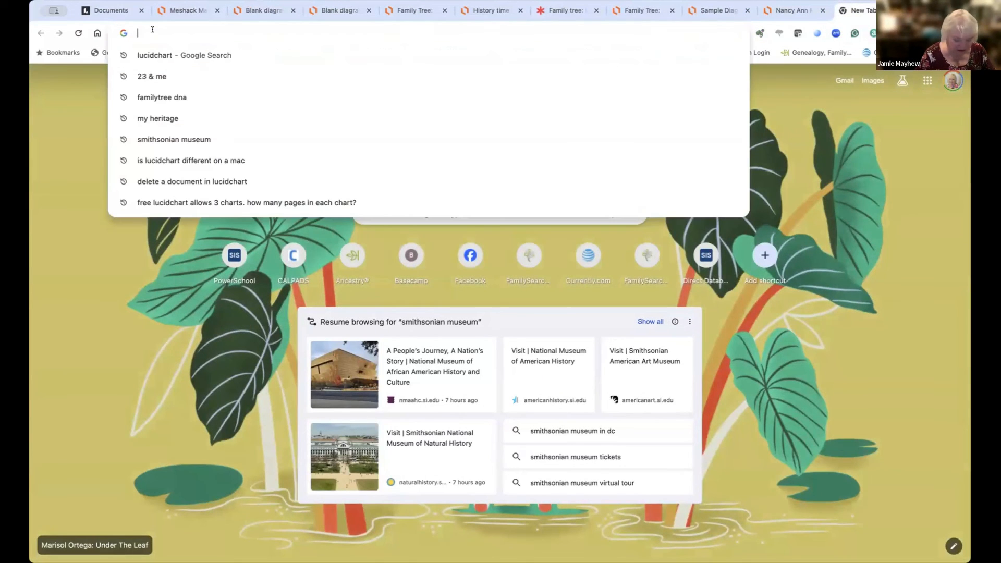
type("cid")
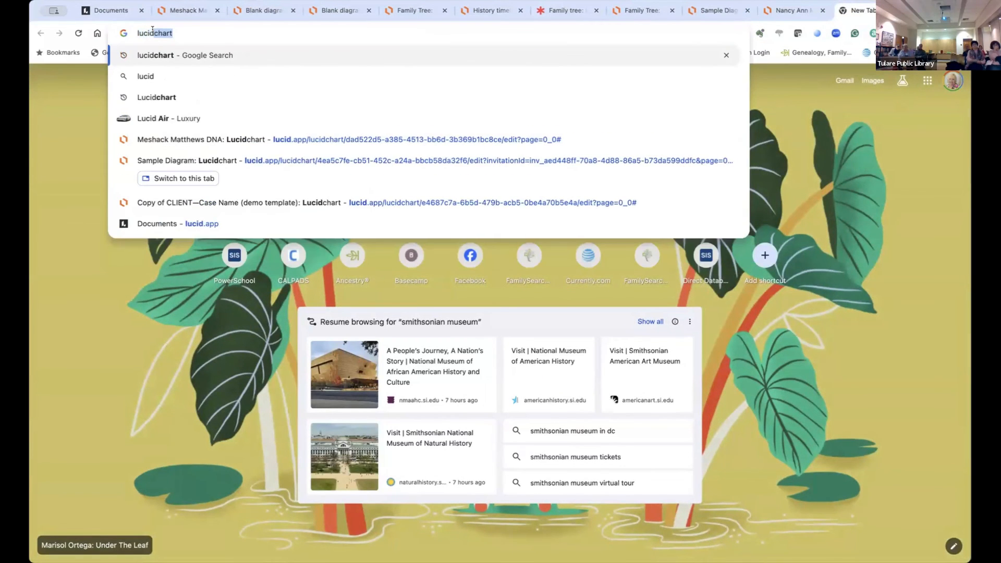
key("Return")
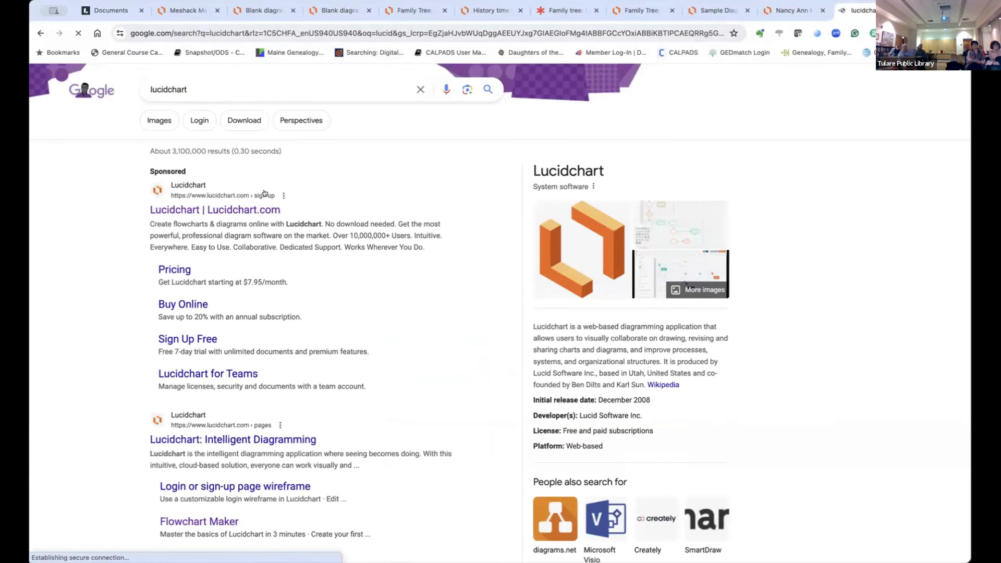
left_click(228, 210)
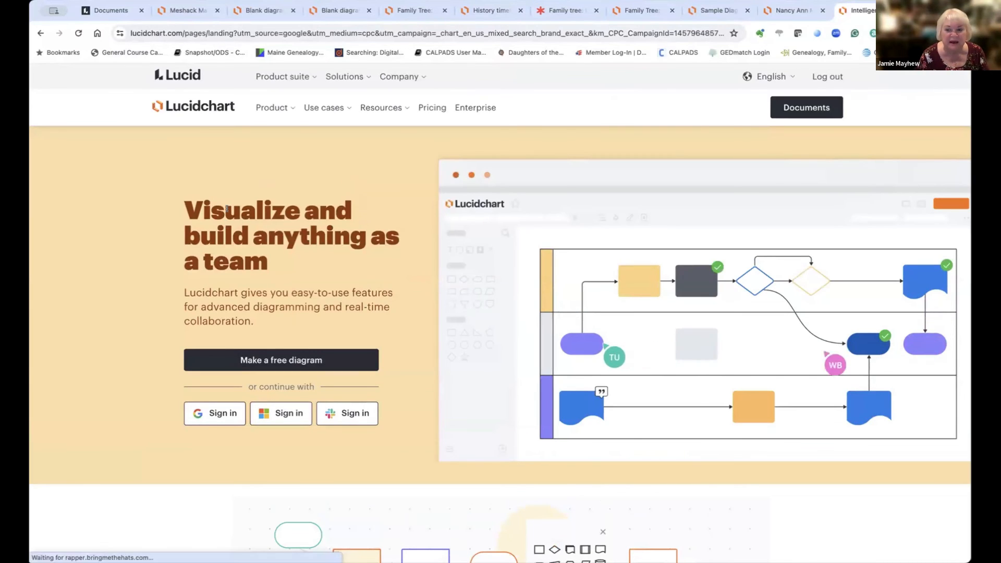
left_click(826, 78)
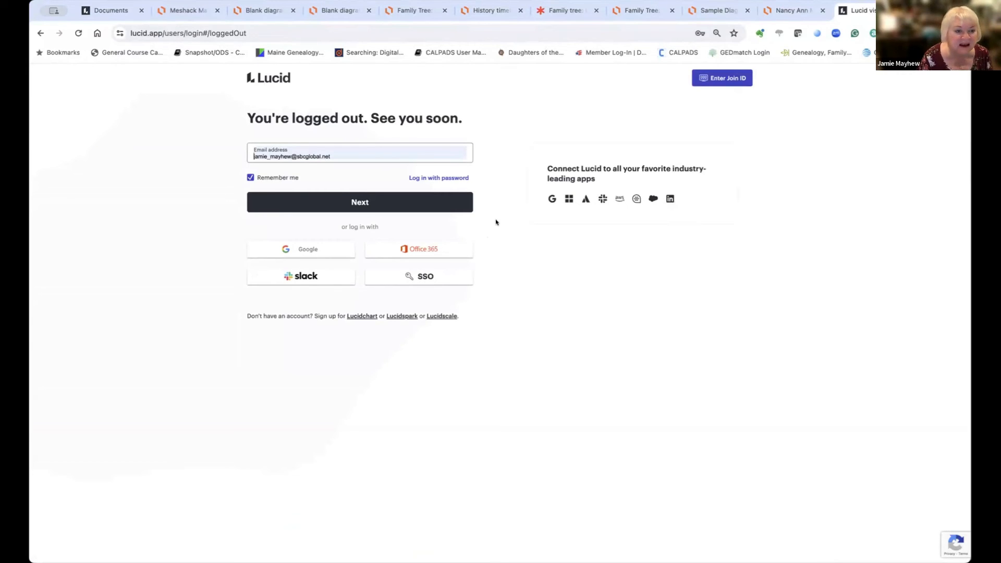
Step: From the Family Tree tab, log back in with the saved e-mail and password, then return to My documents
left_click(642, 9)
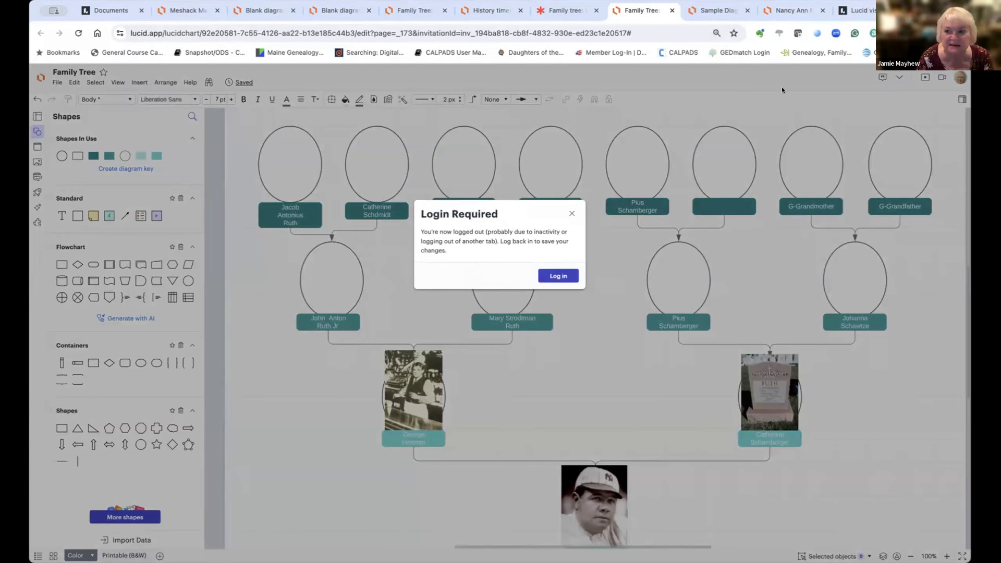
left_click(557, 274)
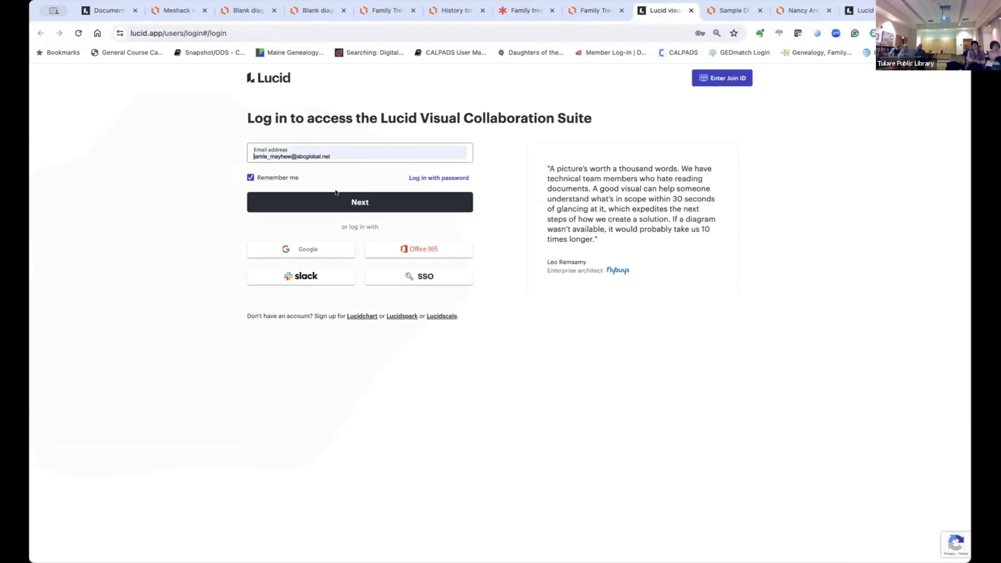
left_click(317, 207)
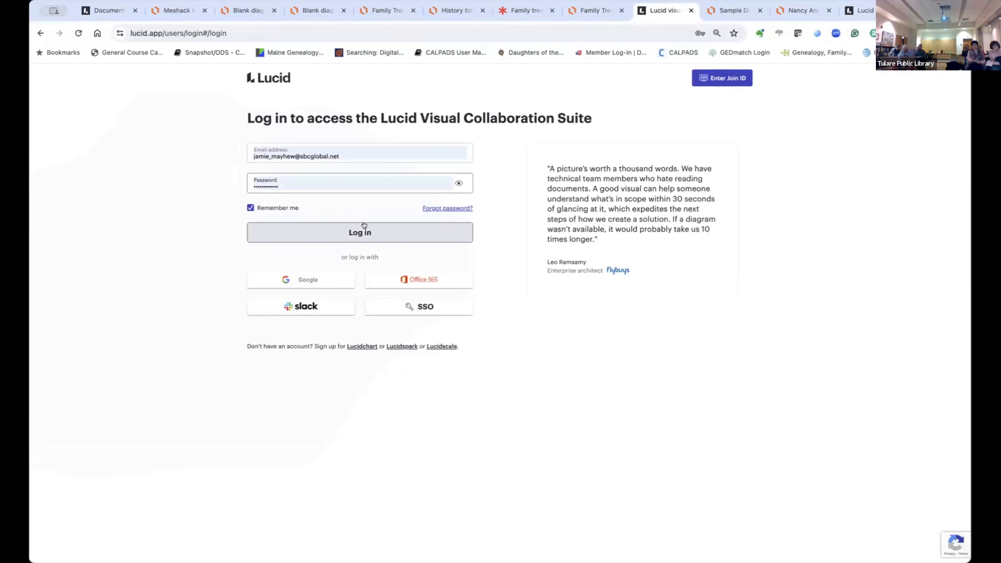
left_click(361, 234)
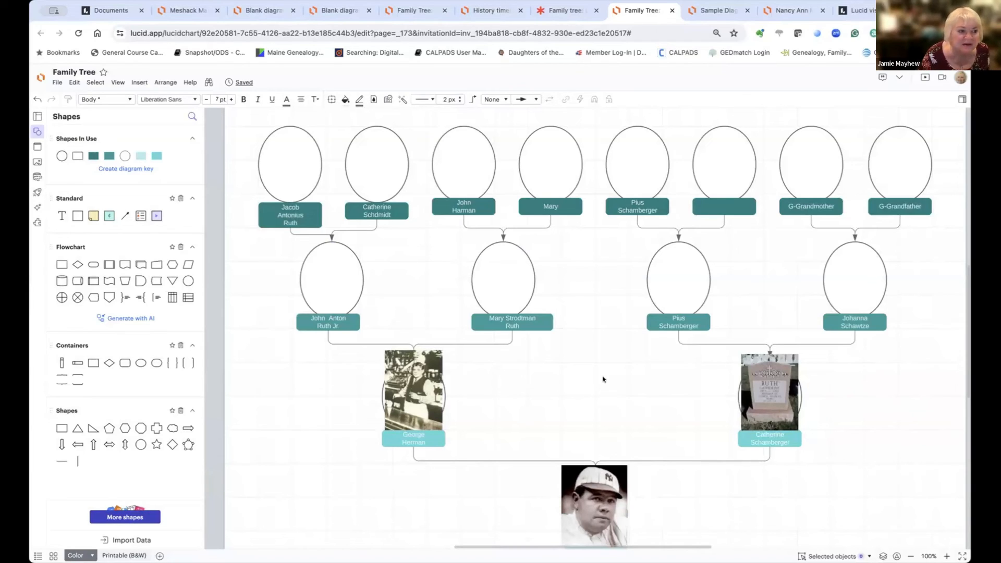
left_click(40, 77)
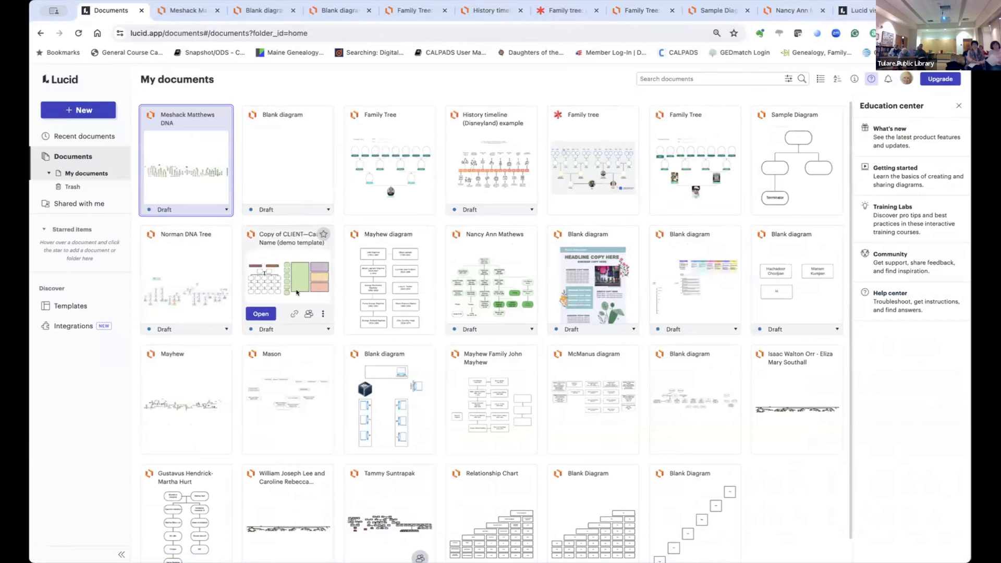
Step: Open the Norman DNA Tree, scroll across its colour-coded Wolverton matches, then return to My documents
double_click(192, 270)
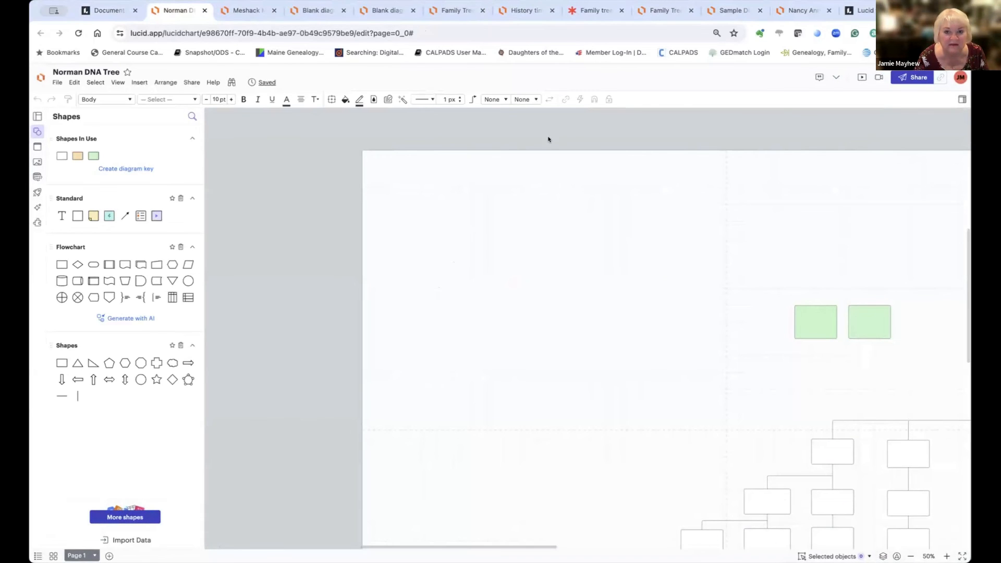
scroll(646, 255, "down", 3)
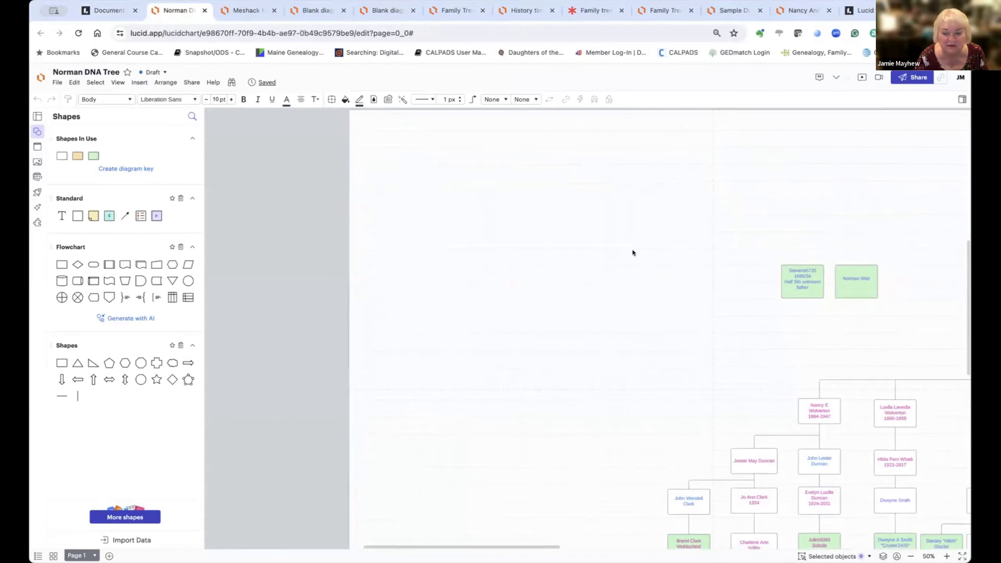
scroll(633, 253, "right", 4)
scroll(633, 253, "right", 8)
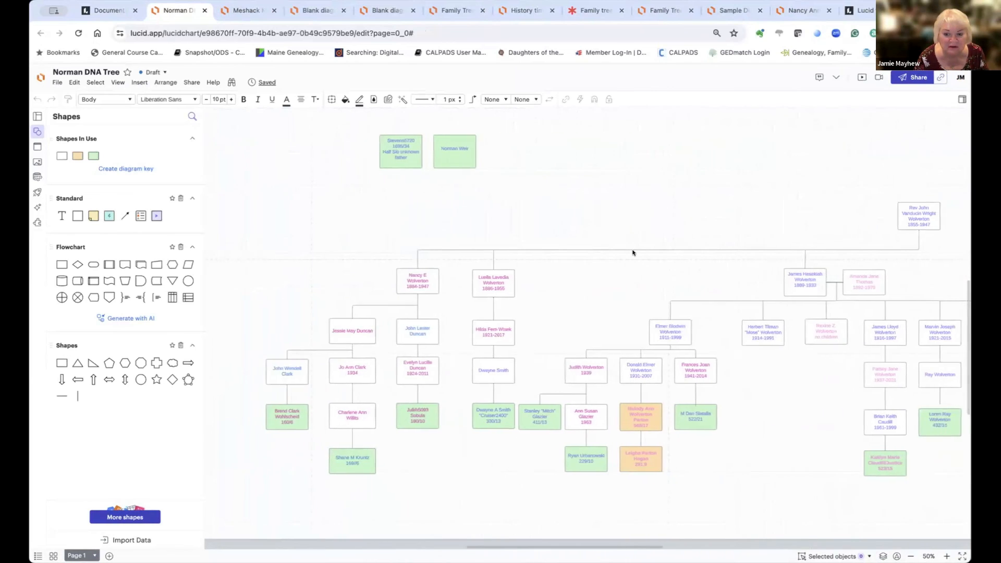
scroll(633, 253, "right", 2)
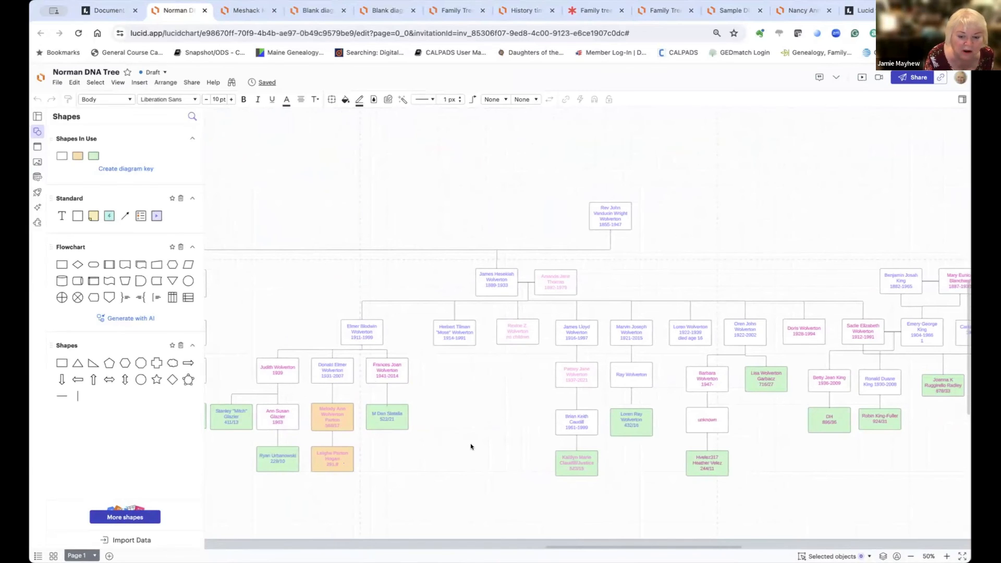
scroll(471, 444, "right", 5)
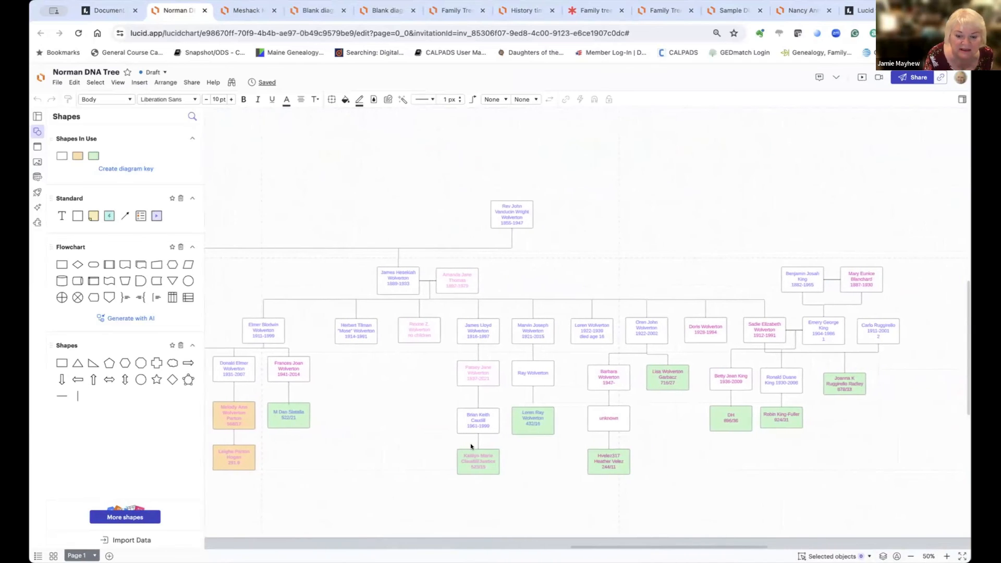
scroll(471, 444, "right", 3)
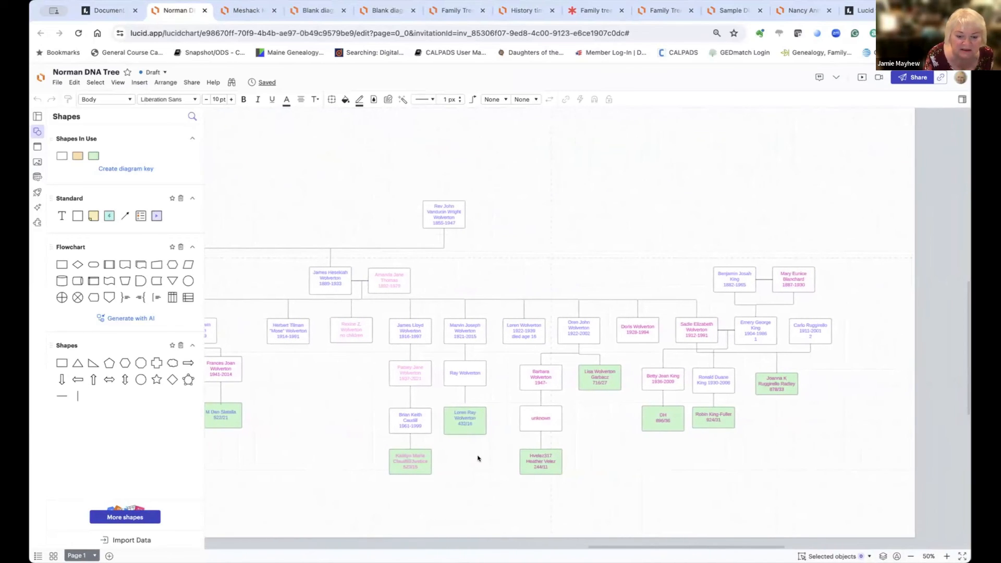
scroll(293, 196, "left", 15)
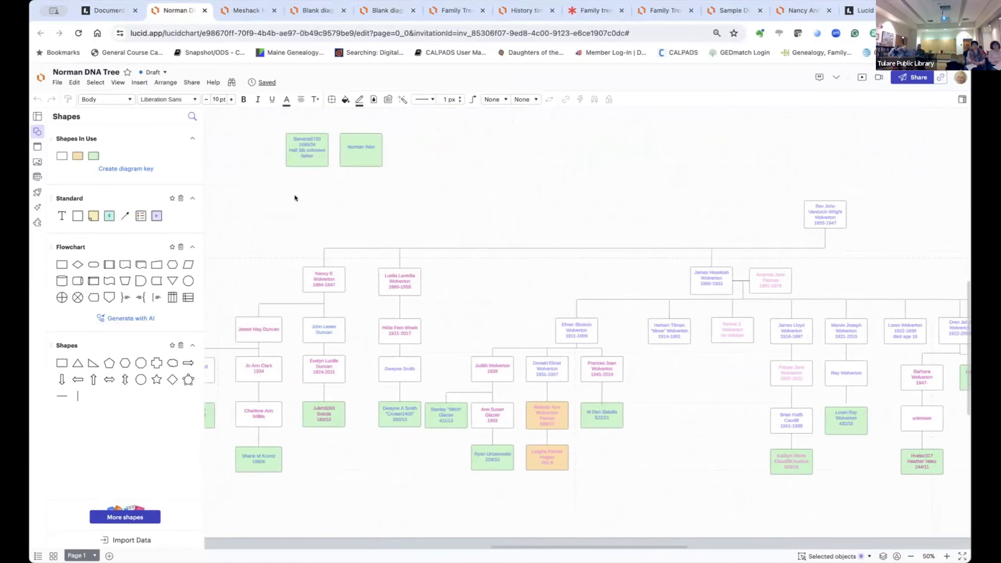
scroll(295, 198, "left", 1)
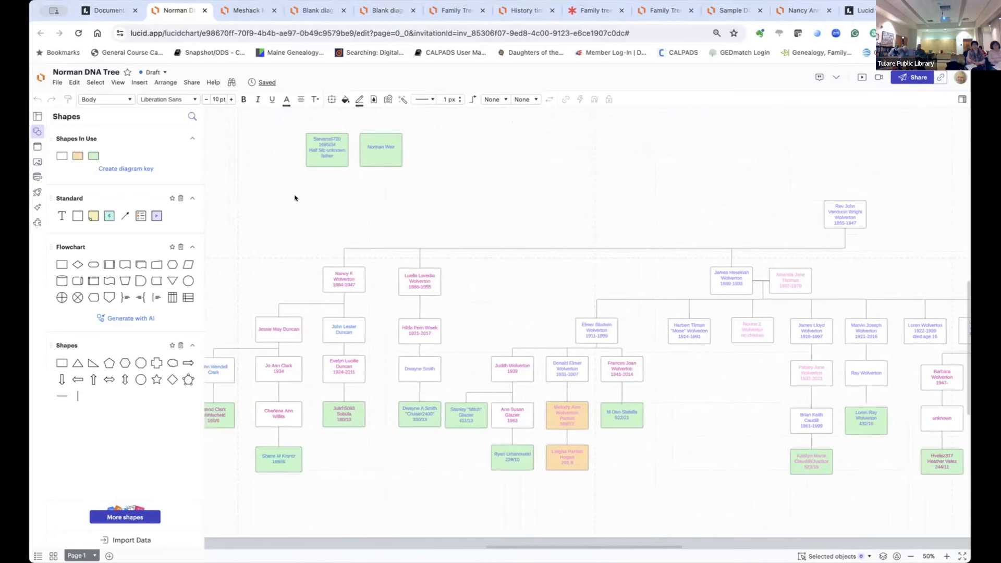
left_click(40, 77)
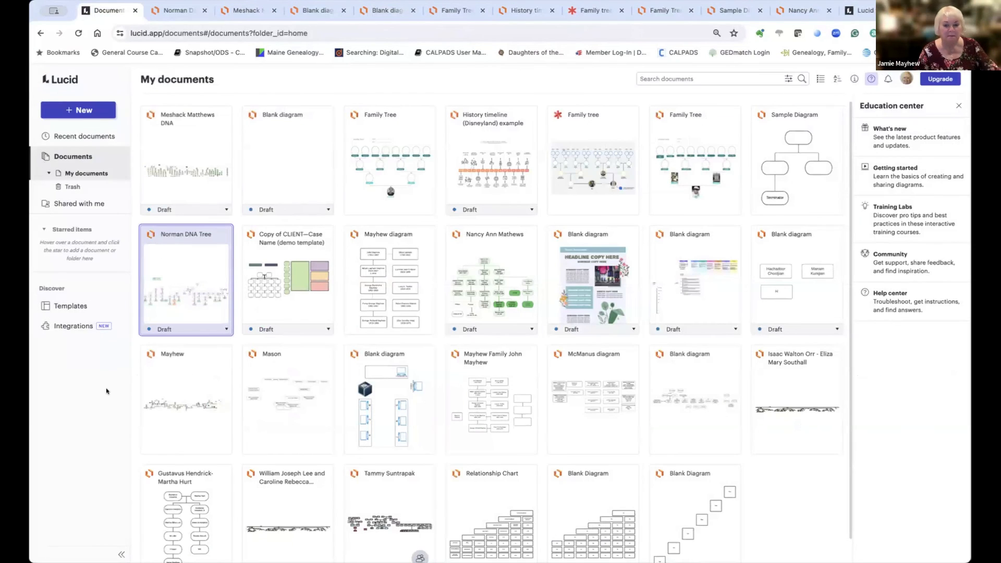
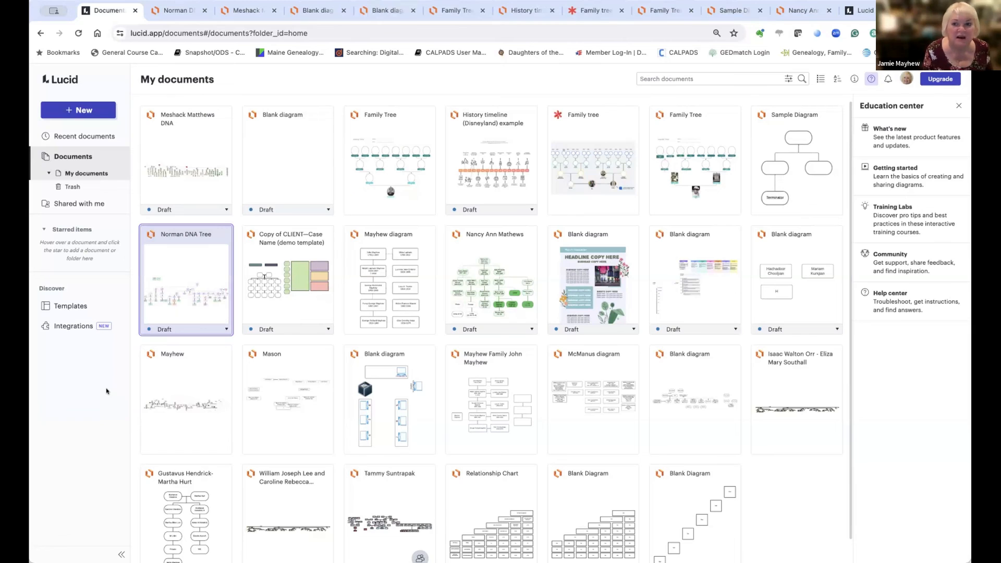
Step: Switch to the browser tab showing Lucid's 'You're logged out' sign-in page
left_click(867, 11)
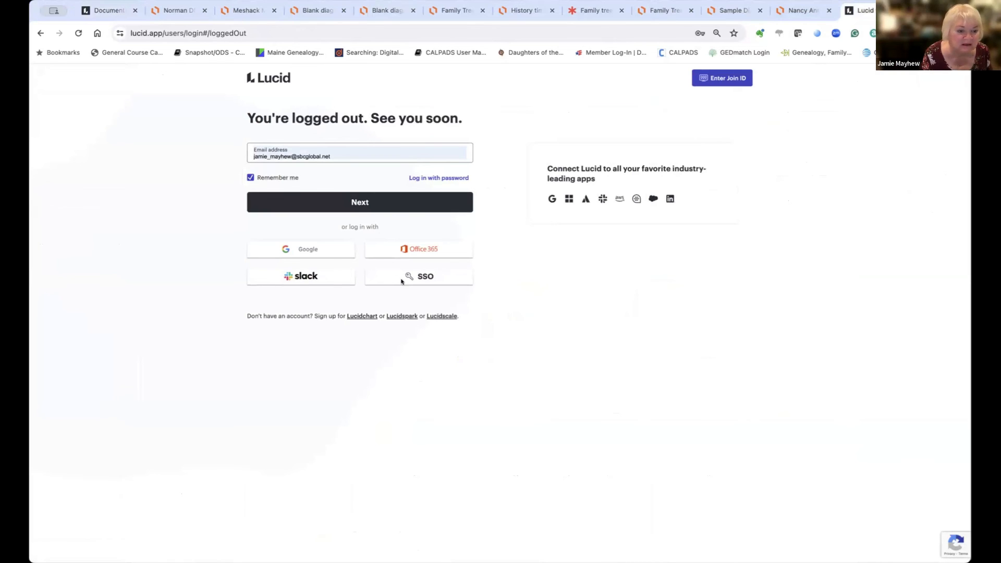
Step: Enter Lucidchart from the logged-out sign-in page
left_click(359, 315)
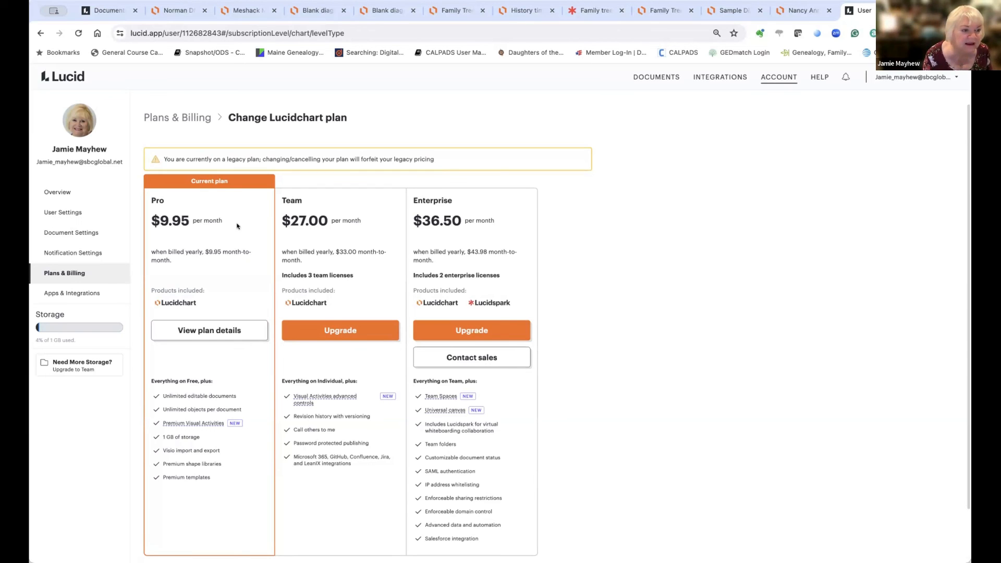
Step: Return to the Plans & Billing overview, then close the account tab to get back to the diagram
left_click(176, 117)
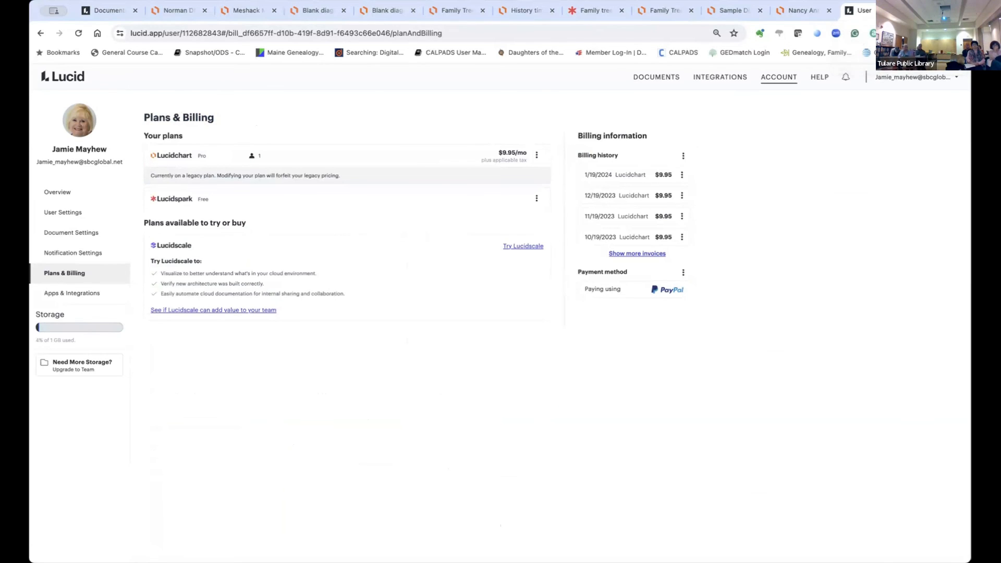
left_click(899, 11)
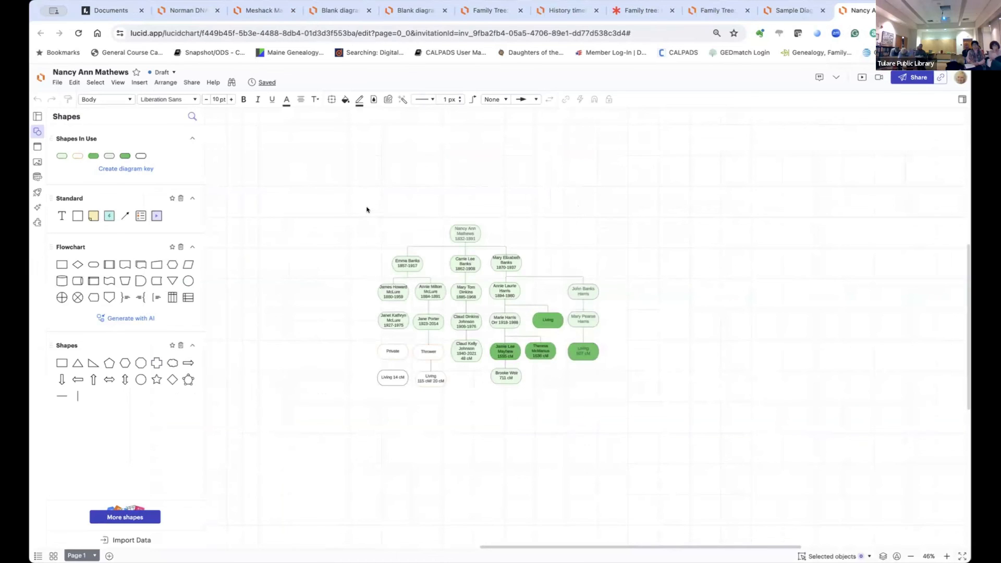
Step: Select all 44 shapes of the DNA family tree and copy them with Edit > Copy
left_click_drag(350, 216, 646, 425)
scroll(646, 426, "up", 1)
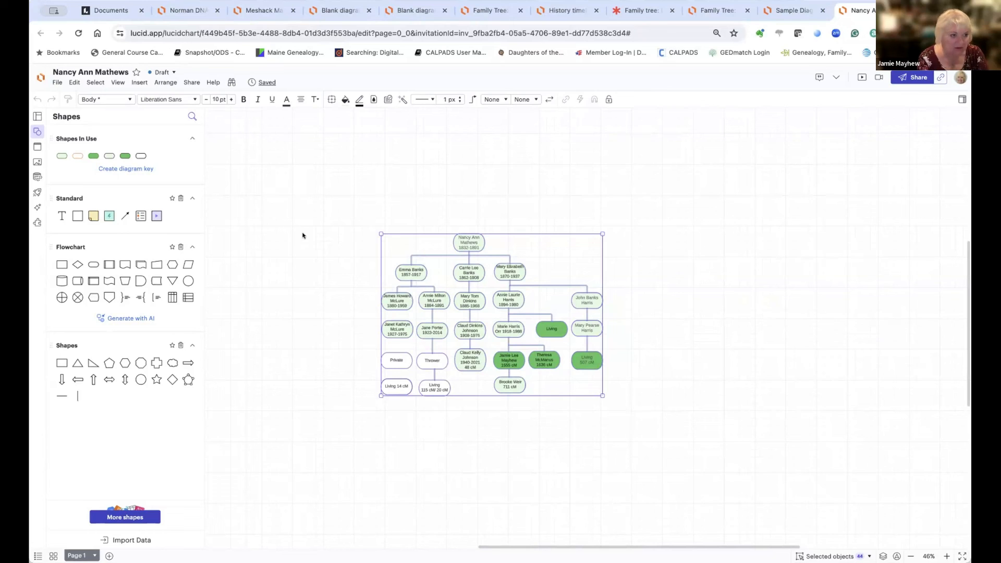
scroll(302, 235, "down", 1)
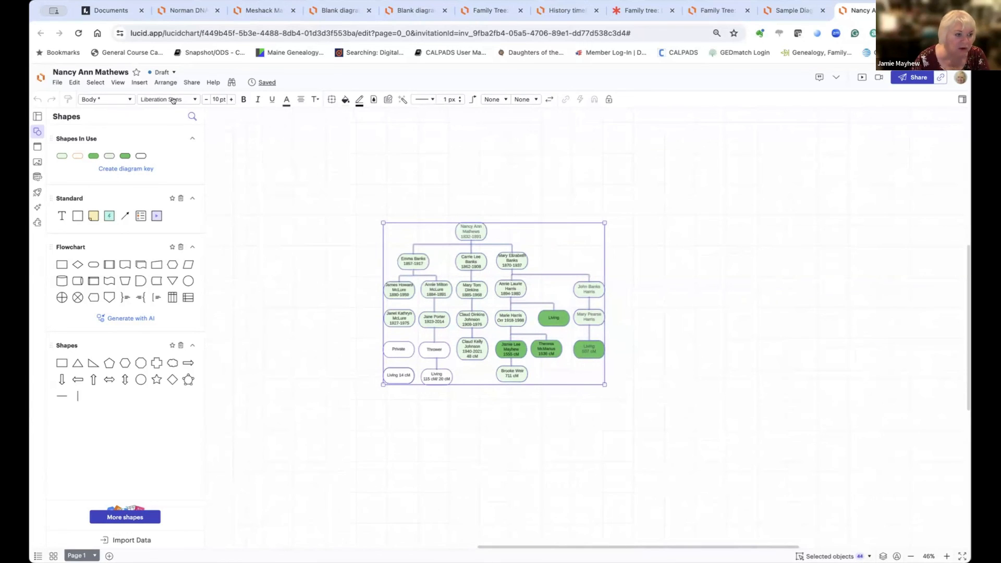
left_click(70, 81)
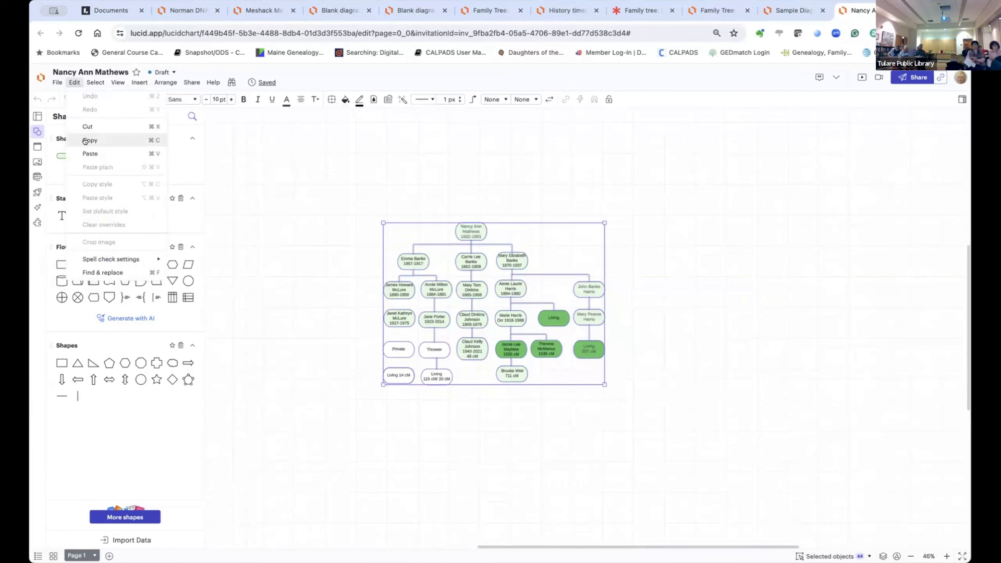
left_click(344, 159)
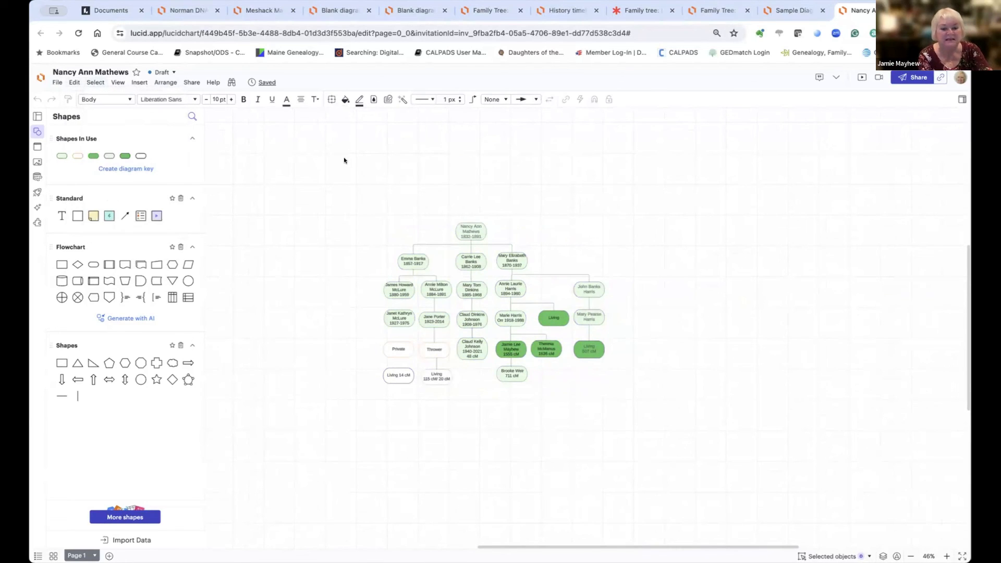